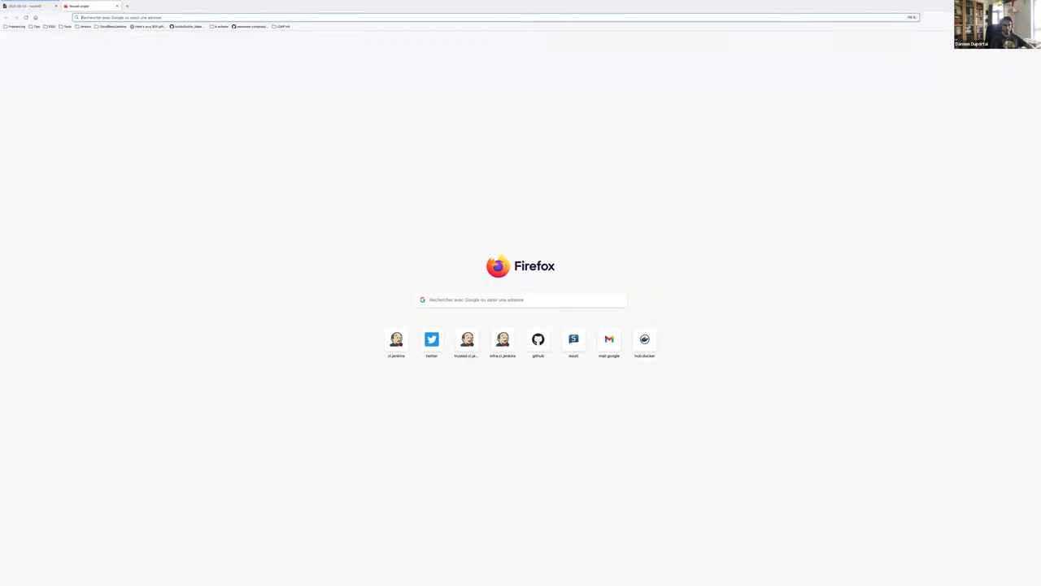
- Load the jenkins-infra/helpdesk milestone page for infra-team-sync-2023-05-23 and return to the Work In Progress section of the HackMD notes
key("Return")
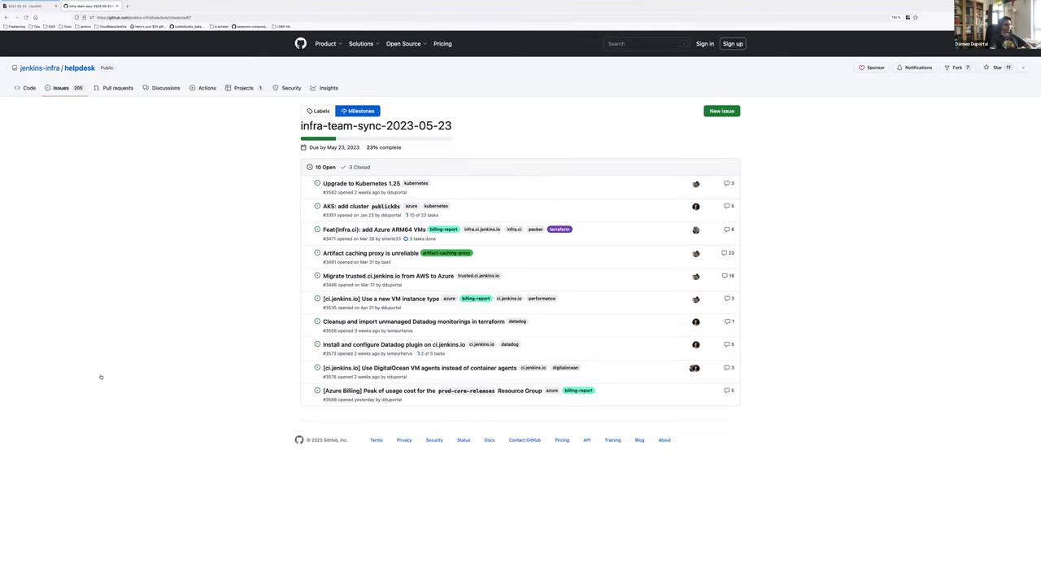
key("ctrl+Page_Up")
scroll(130, 298, "down", 2)
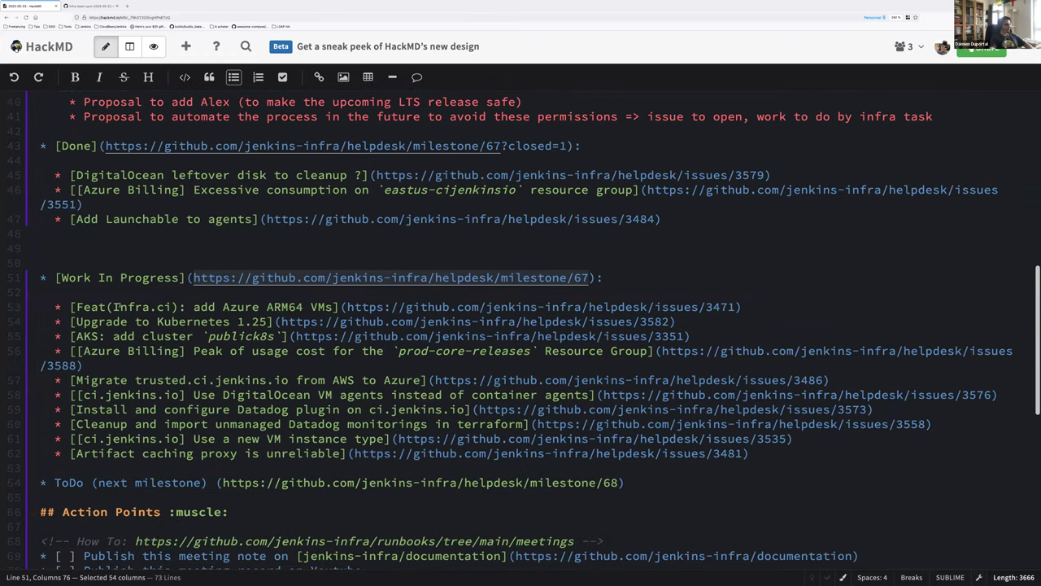
- Add the sub-item "Condition checking thet the Gallery are updated before launching updated" under the Azure ARM64 VMs entry
left_click(121, 307)
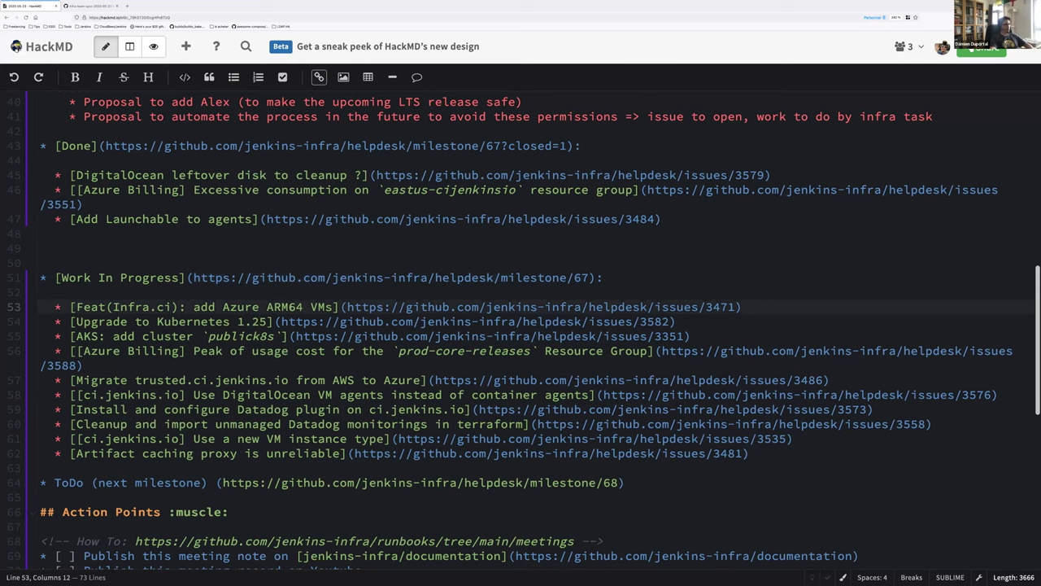
left_click(746, 307)
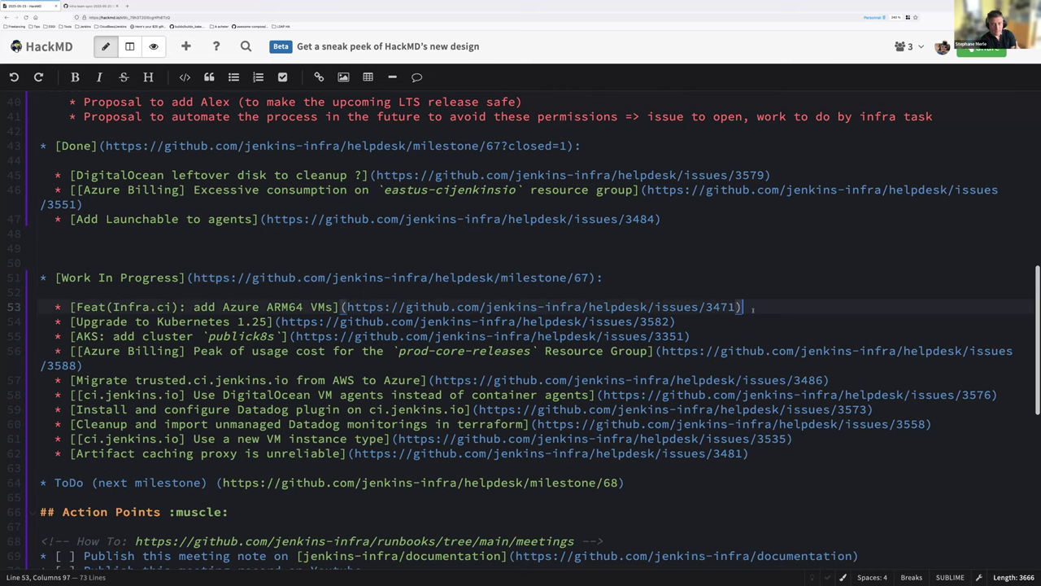
key("Return")
key("Tab")
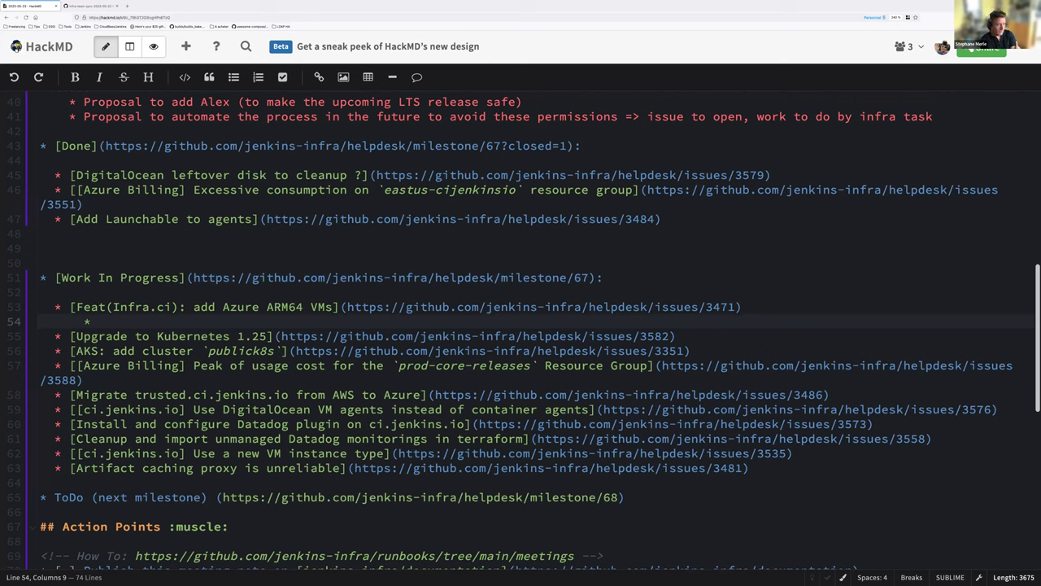
type("Condition c")
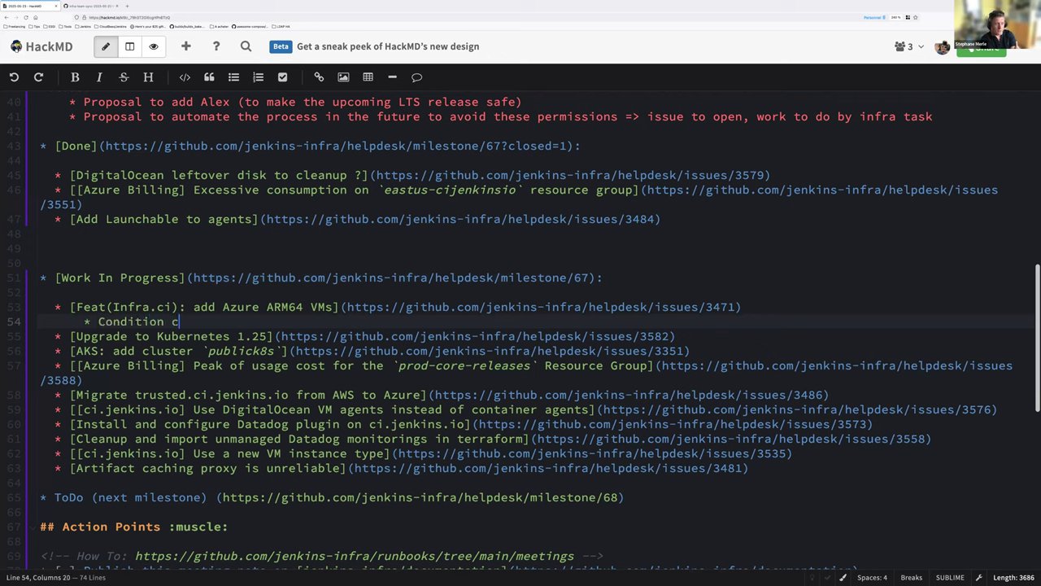
type("hecking thet ")
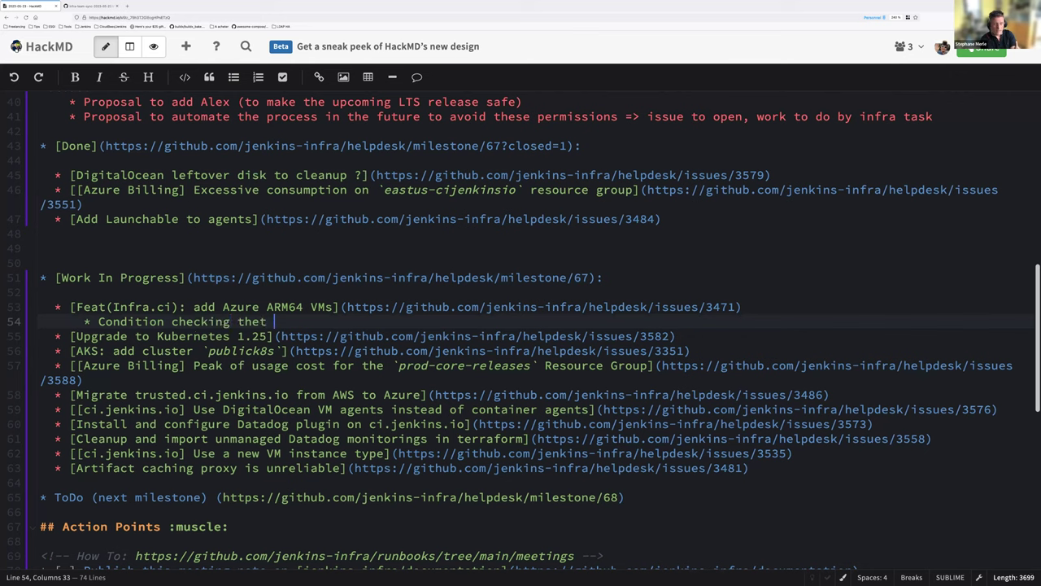
type("the Gallery are updated")
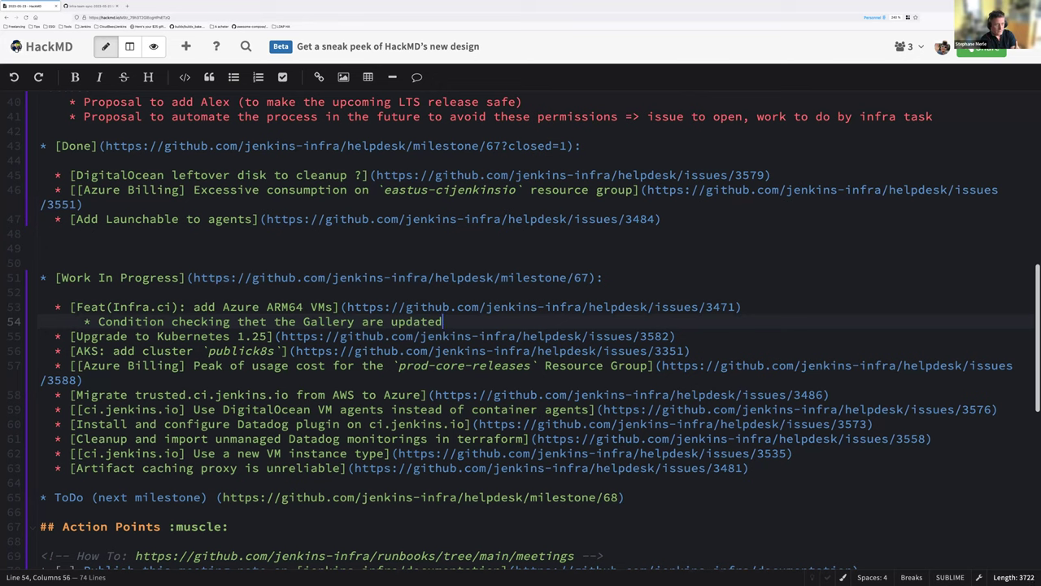
type(" before launch")
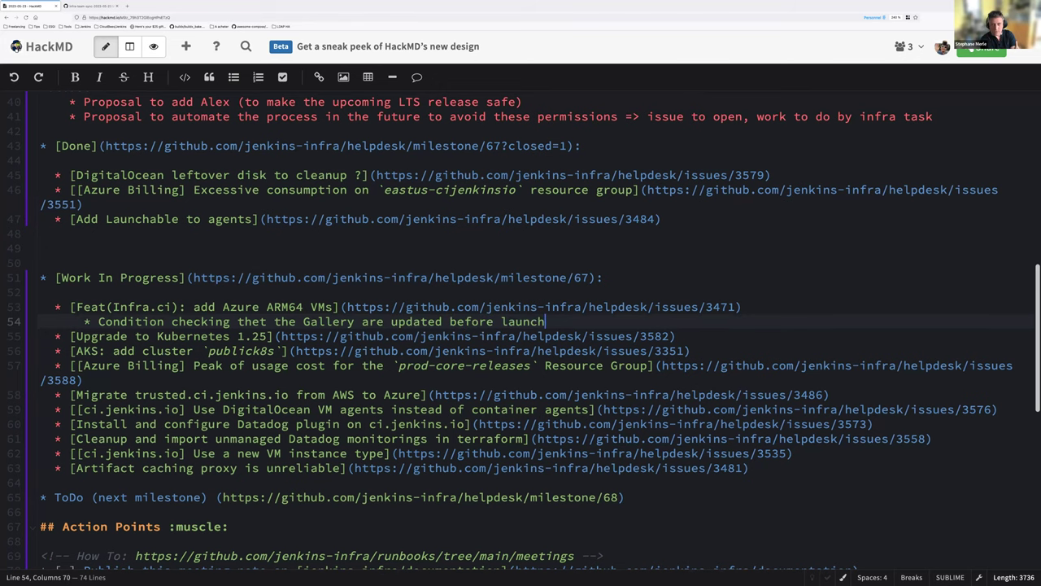
type("ing updated")
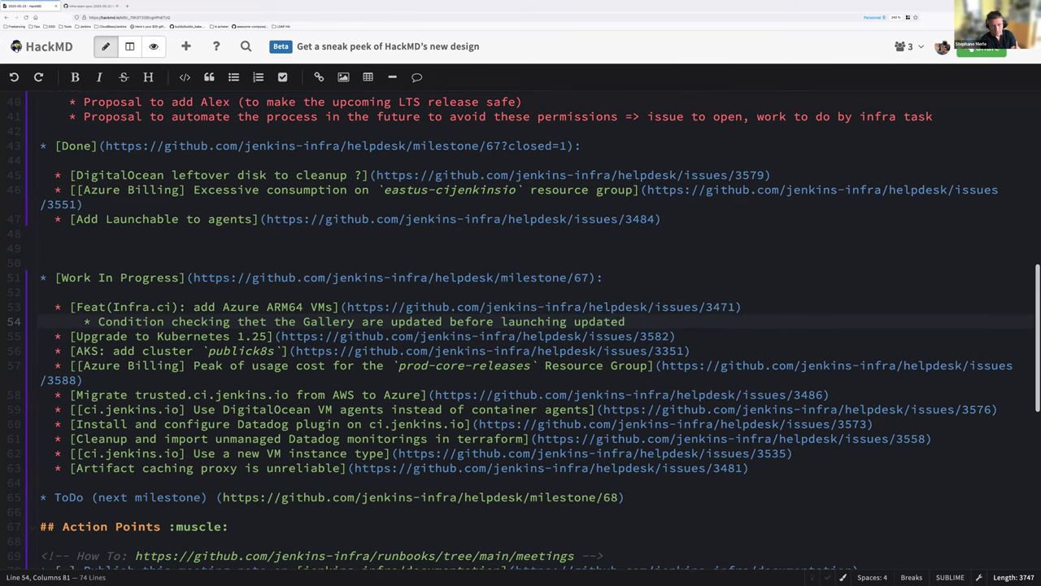
- Add a second sub-item reading "Closable" under the Azure ARM64 VMs entry
key("Return")
type("Closabme")
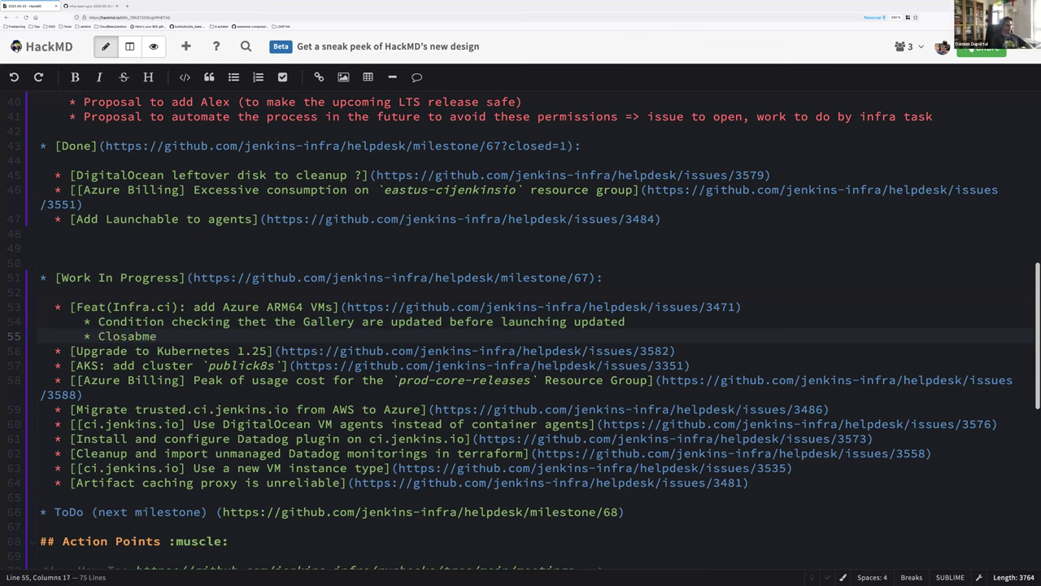
key("Left")
key("BackSpace")
type("l")
key("Up")
key("End")
key("Return")
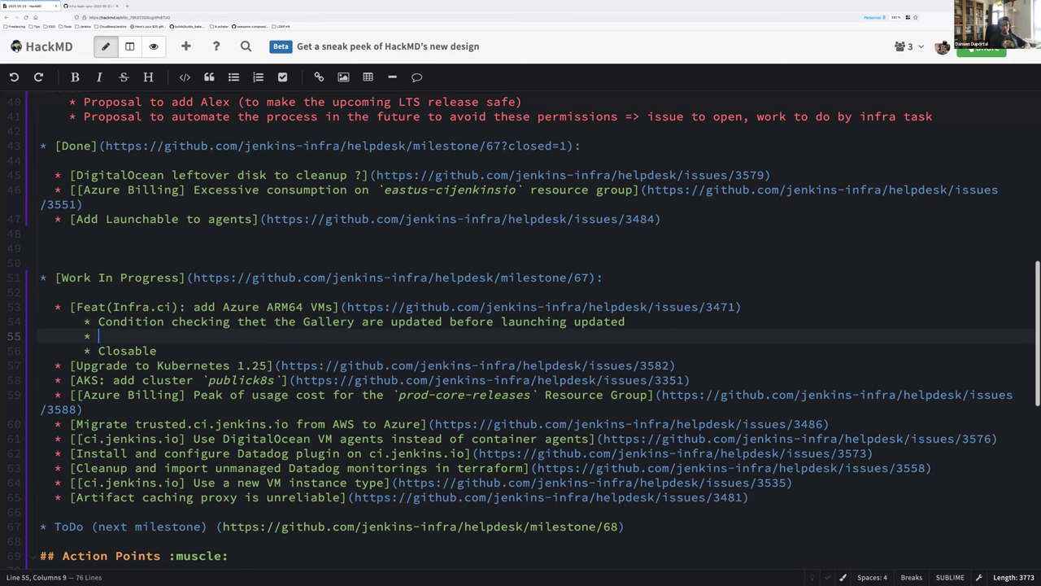
type("Cle")
key("ctrl+shift+k")
- Extend the "Closable" sub-item with "? One last mile: cleanup EC2 plugin on infra.ci and credentials"
key("End")
type("? One las")
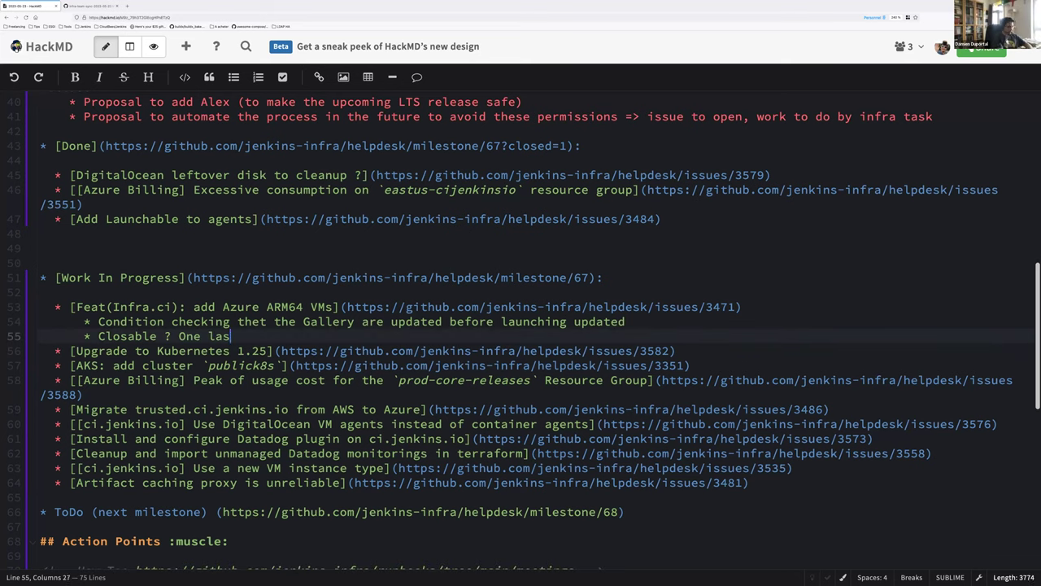
type("t mile: cleanup ")
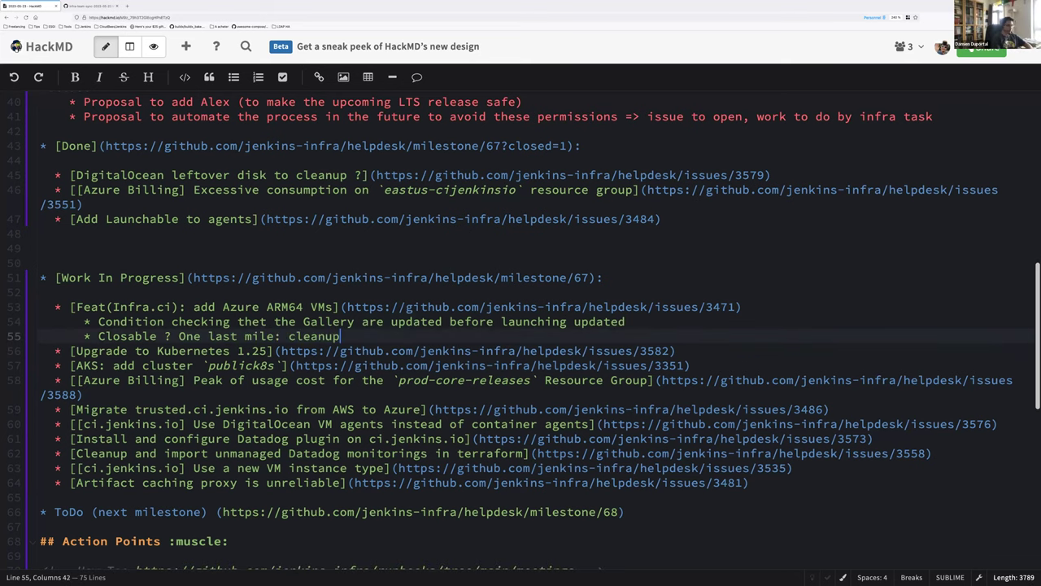
type("EC2 ")
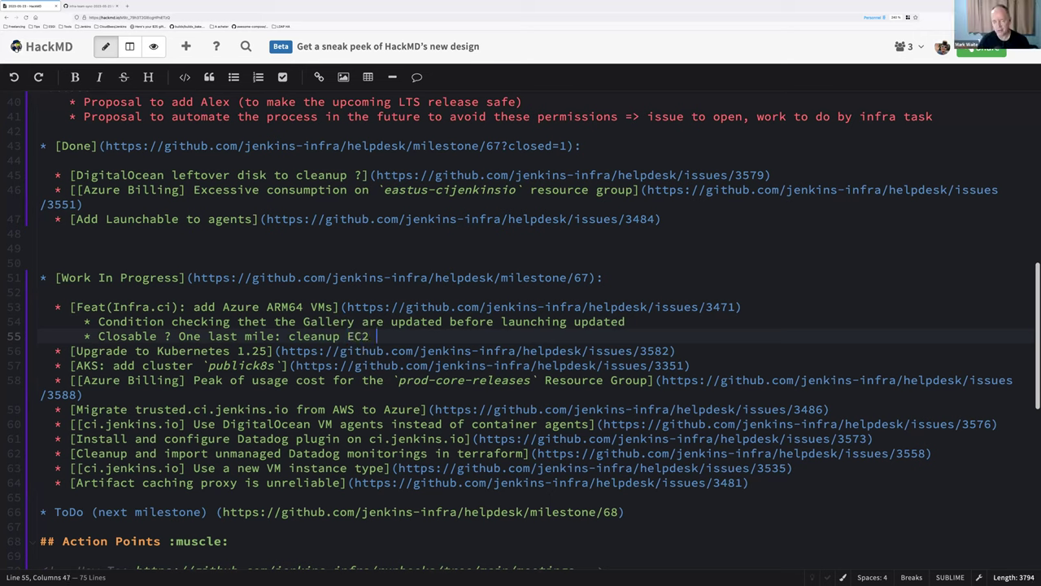
type("plugin o")
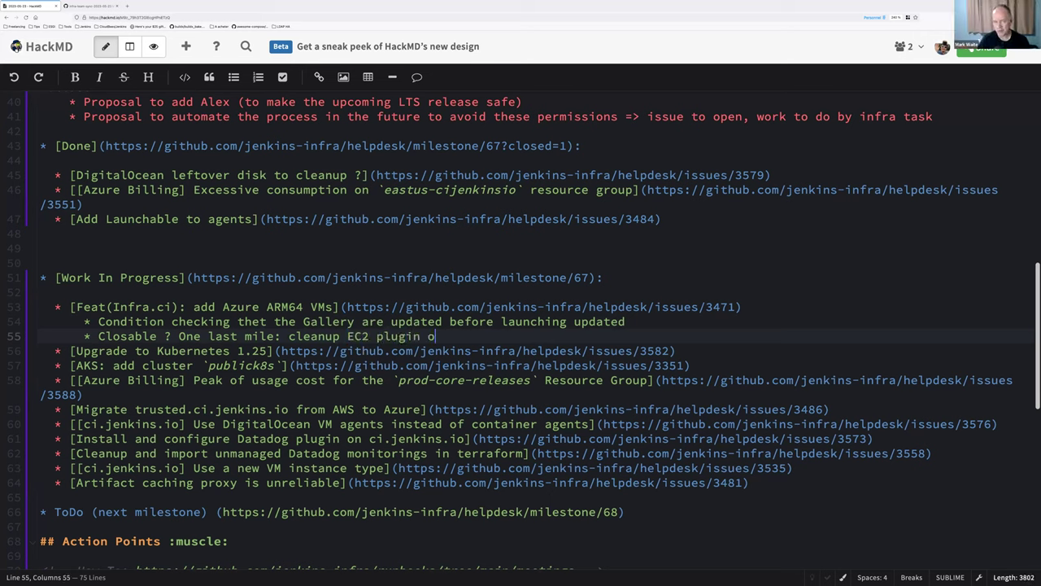
type("n infra.ci")
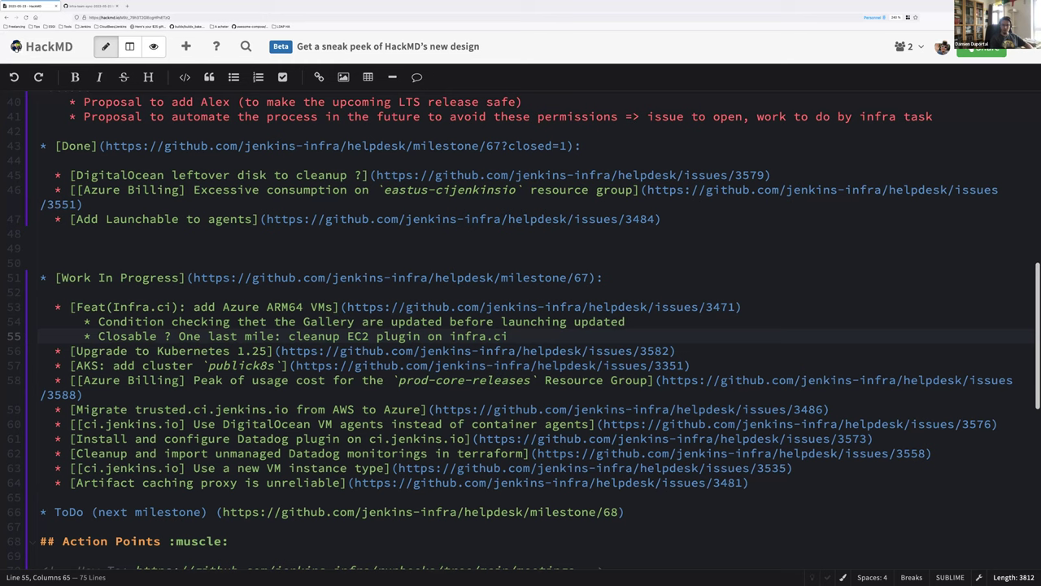
type("and credentials")
- Remove the blank line between the Work In Progress heading item and its first entry
key("Up")
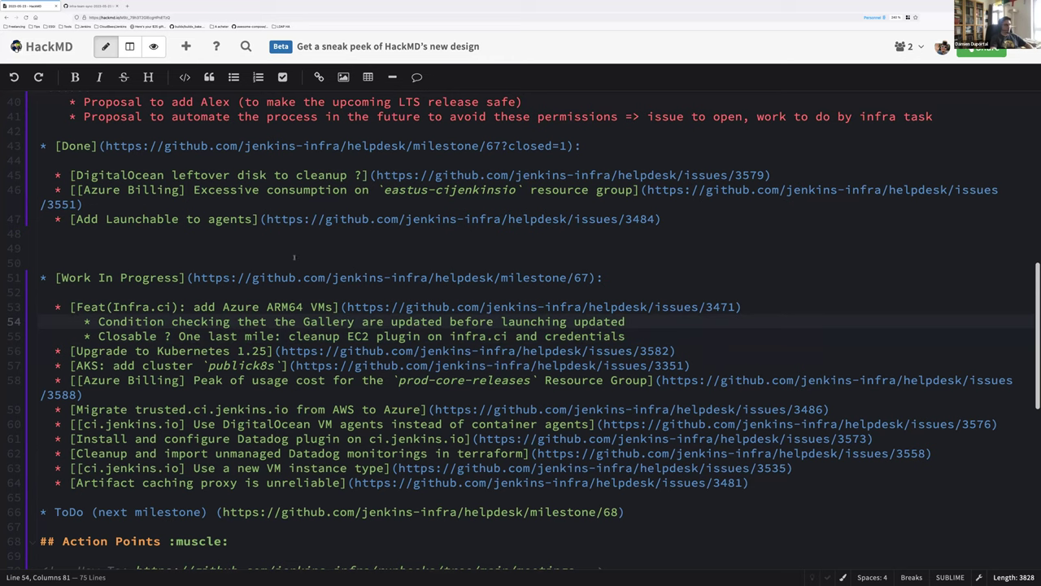
key("Up")
key("Up")
key("BackSpace")
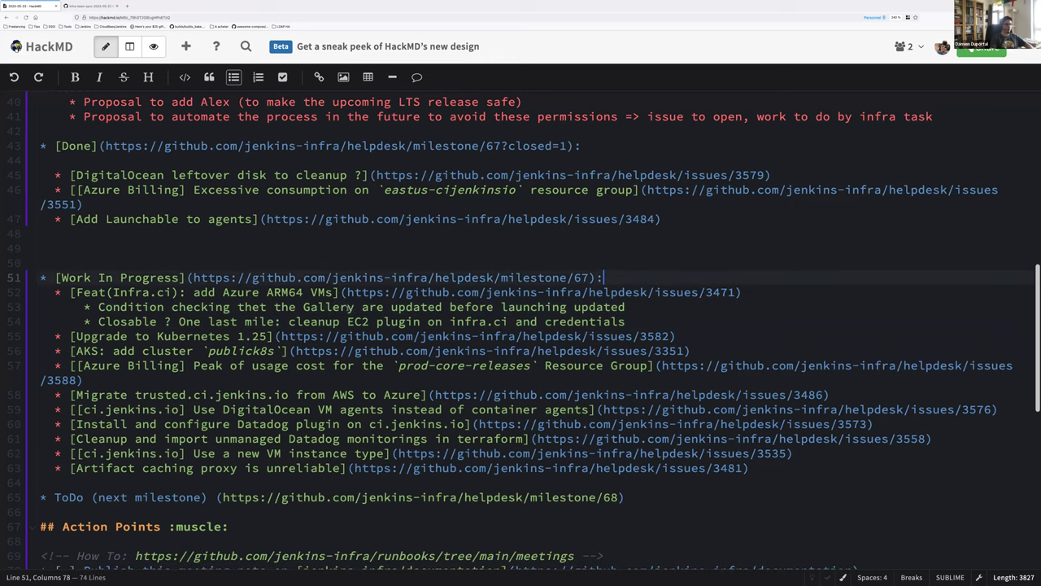
- Add the sub-item "Good impact on the AWS billing" after the EC2 plugin cleanup note
triple_click(321, 322)
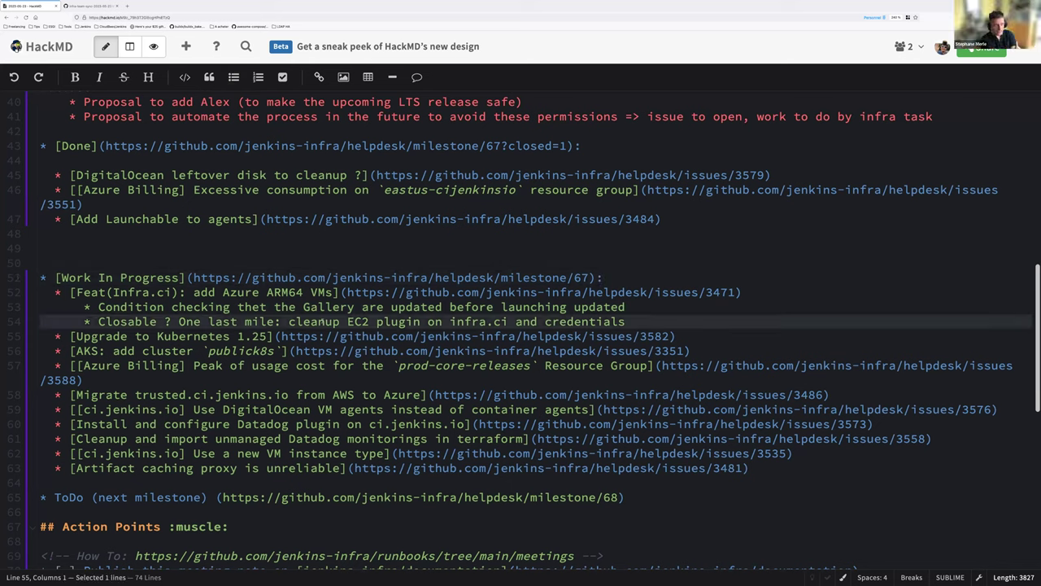
left_click(692, 336)
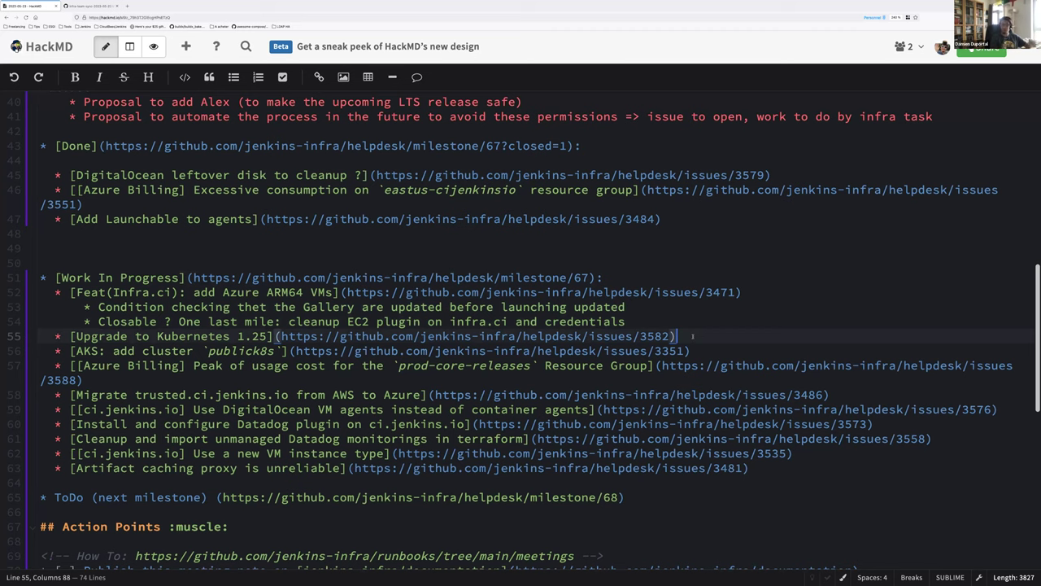
left_click(628, 322)
key("Return")
type("Good")
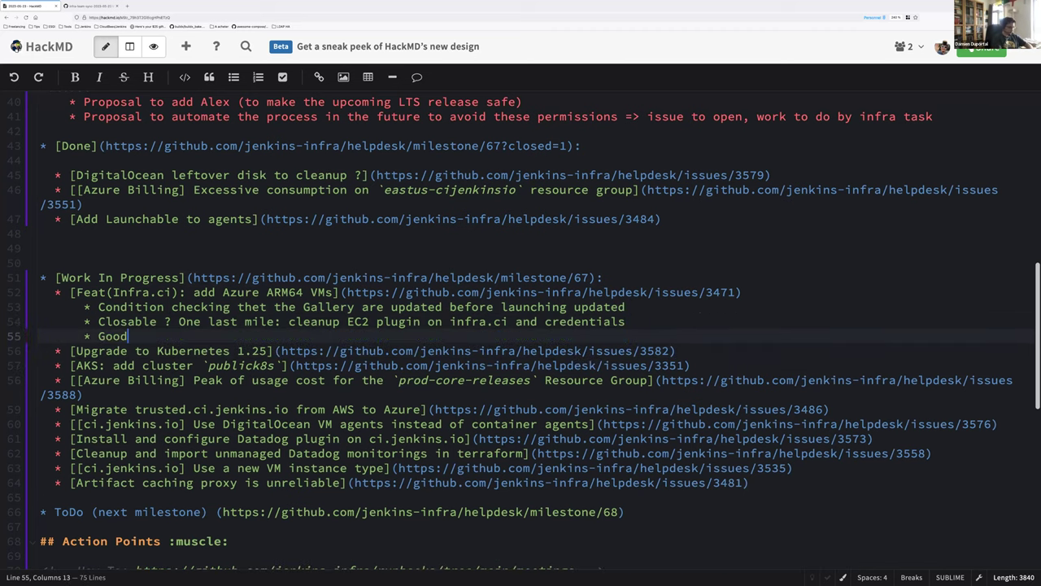
type(" impact on the")
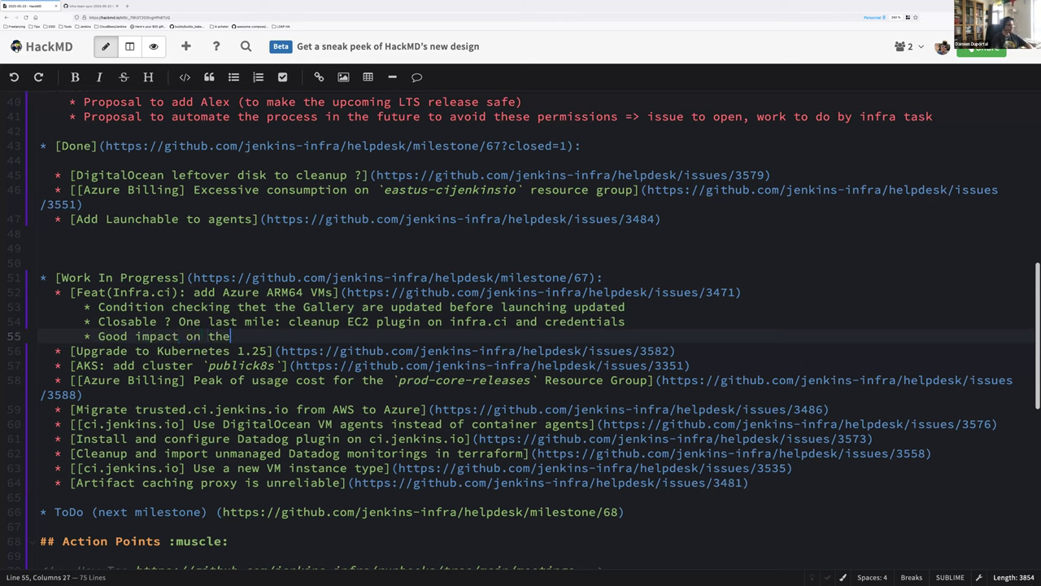
type(" AWS ")
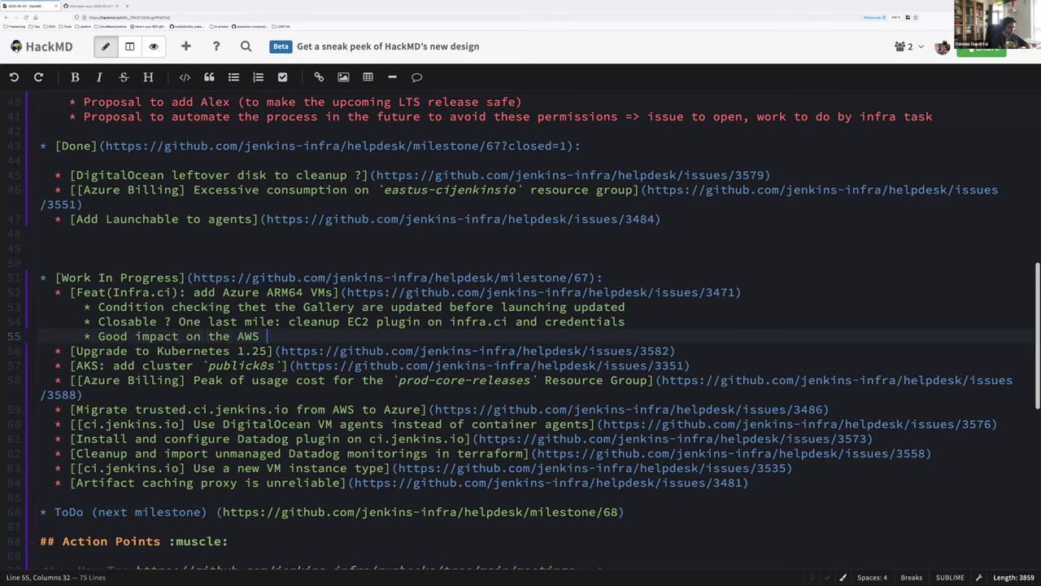
type("billing")
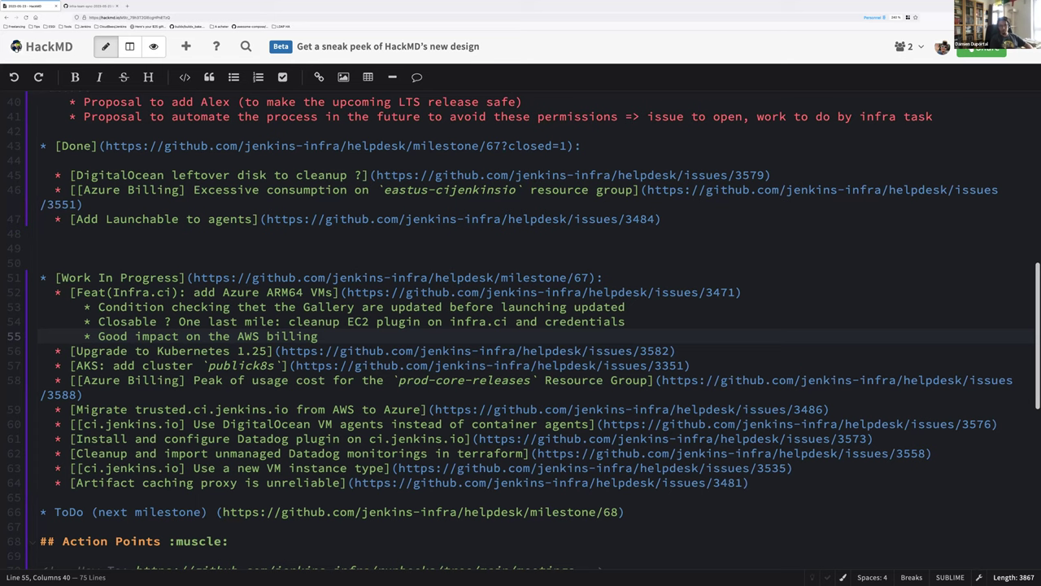
key("shift+Home")
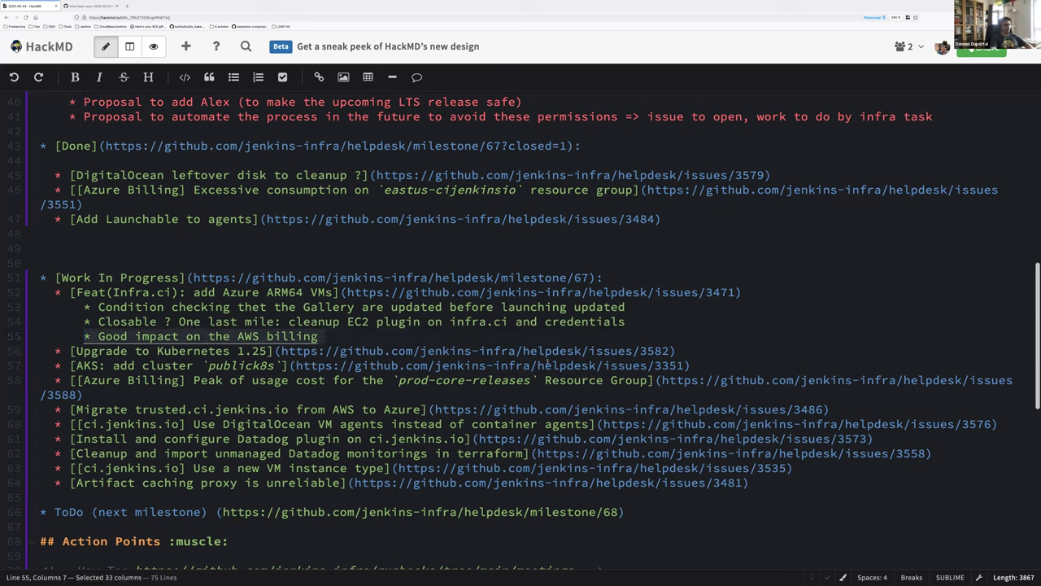
left_click(203, 350)
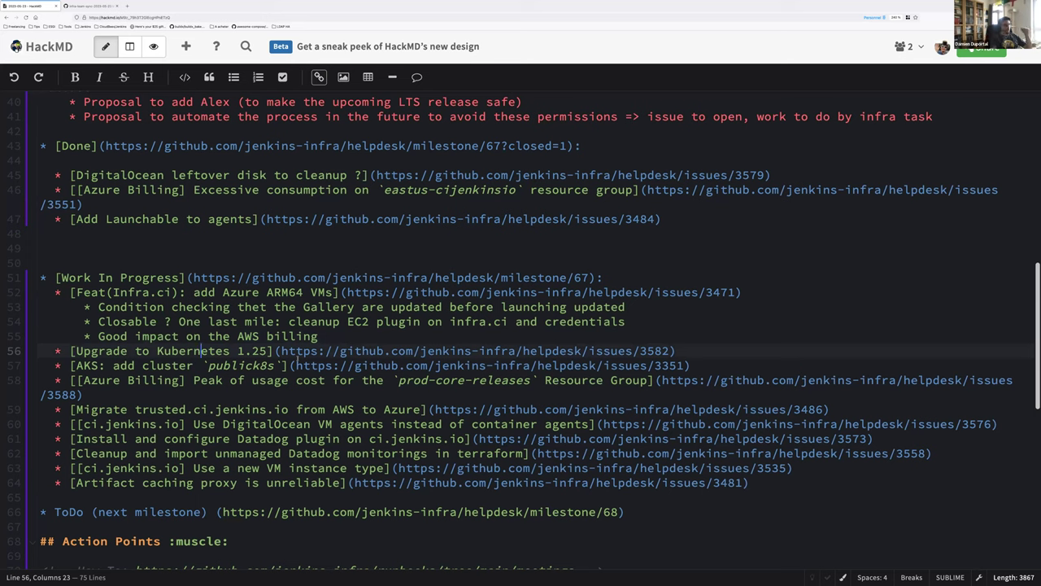
key("shift+Right")
key("shift+Right")
key("shift+Right")
key("shift+Right")
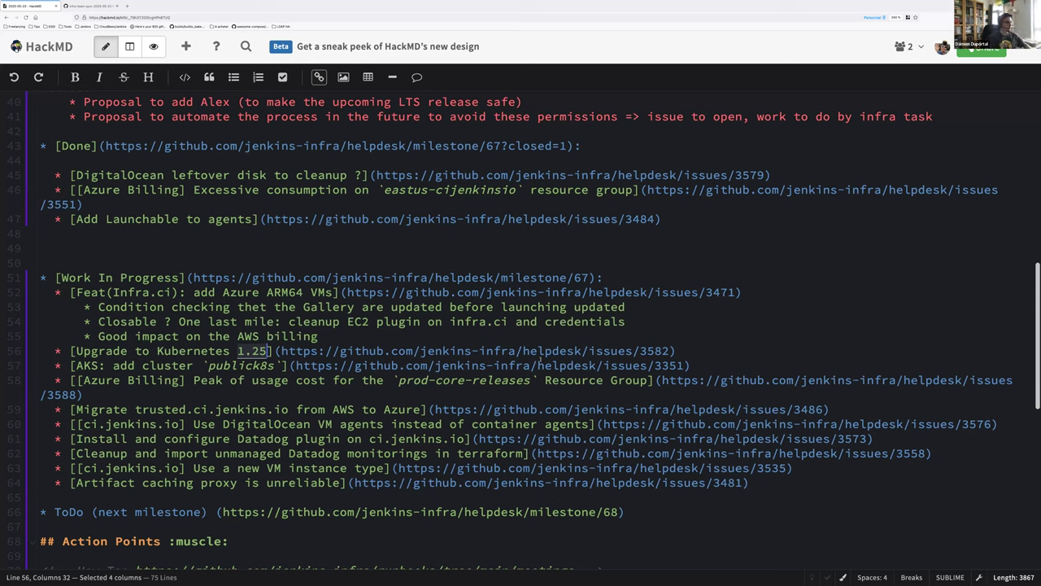
- Add the sub-item "This week: let's start with DO, eventually AWS" under the Upgrade to Kubernetes 1.25 entry
left_click(679, 351)
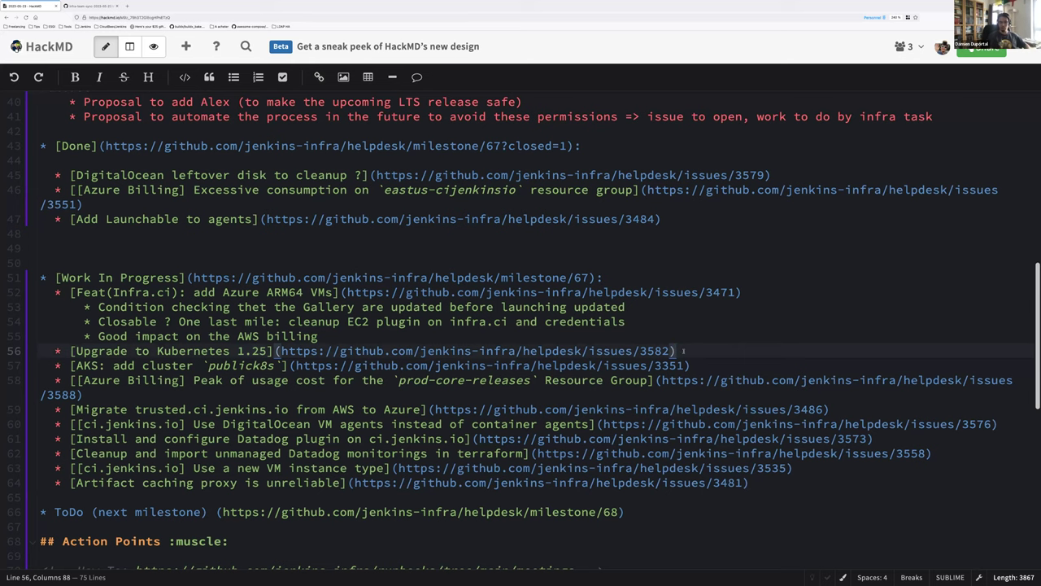
key("Return")
key("Tab")
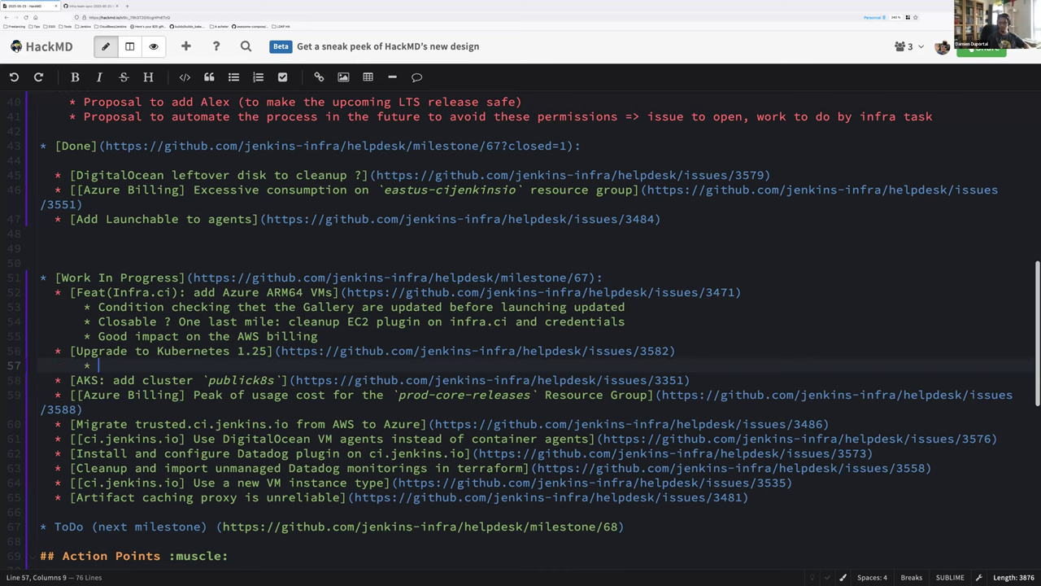
type("This week: let's start w")
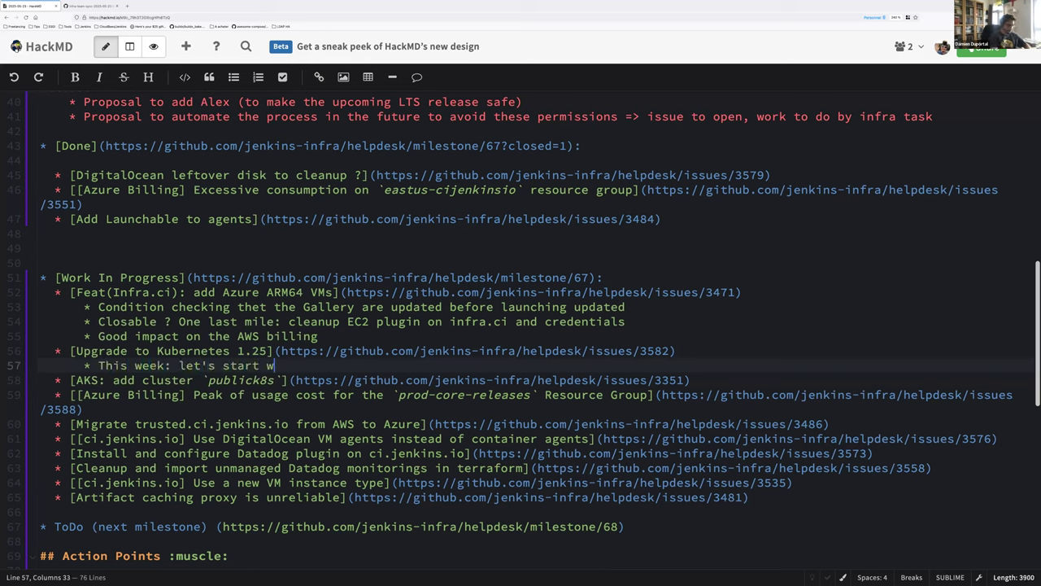
type("ith DO, eventually")
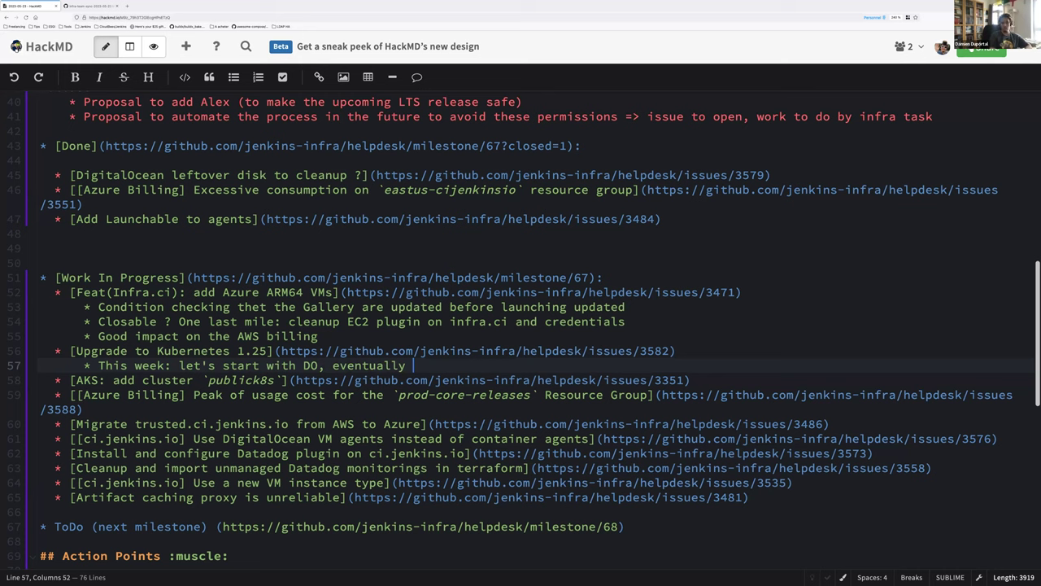
type("AWS")
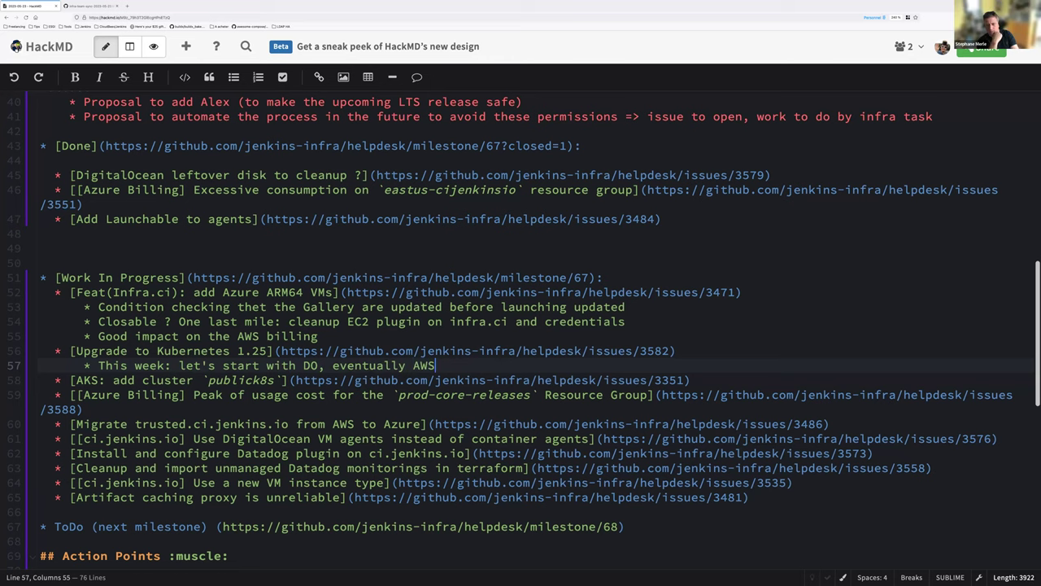
- Add the sub-item "Wait for finishing prodpublick8s -> publick8s migration for AKS" under the Upgrade to Kubernetes 1.25 entry
key("Return")
type("Wait for finishing prodpublick8s -> ")
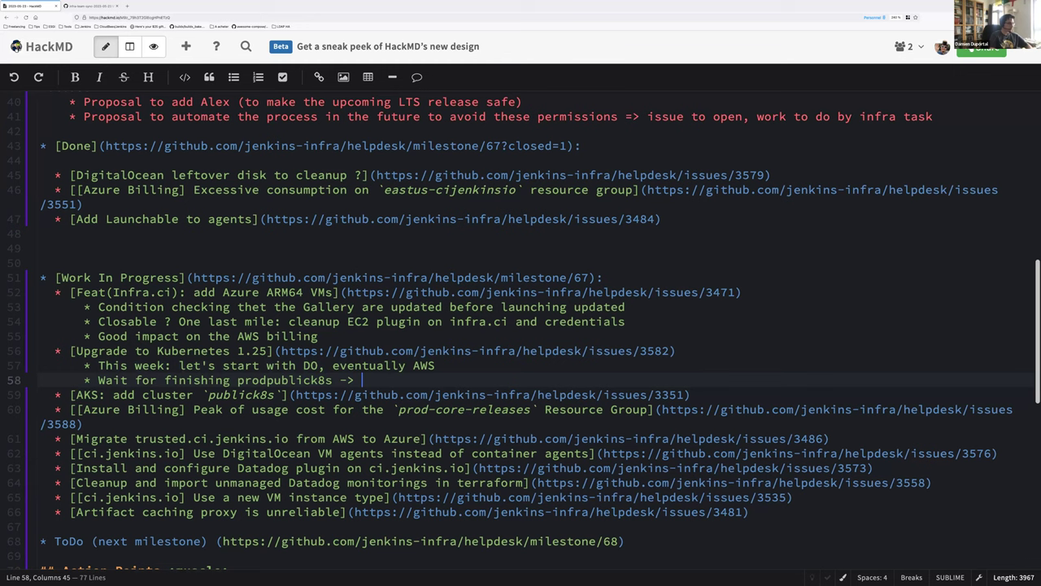
type("publick8")
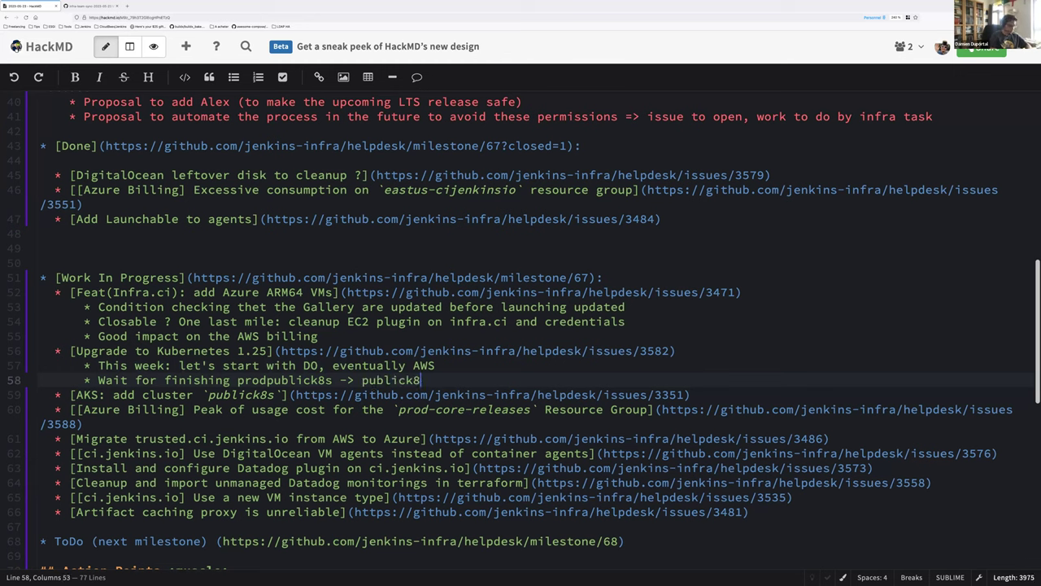
type("s migration for AKS")
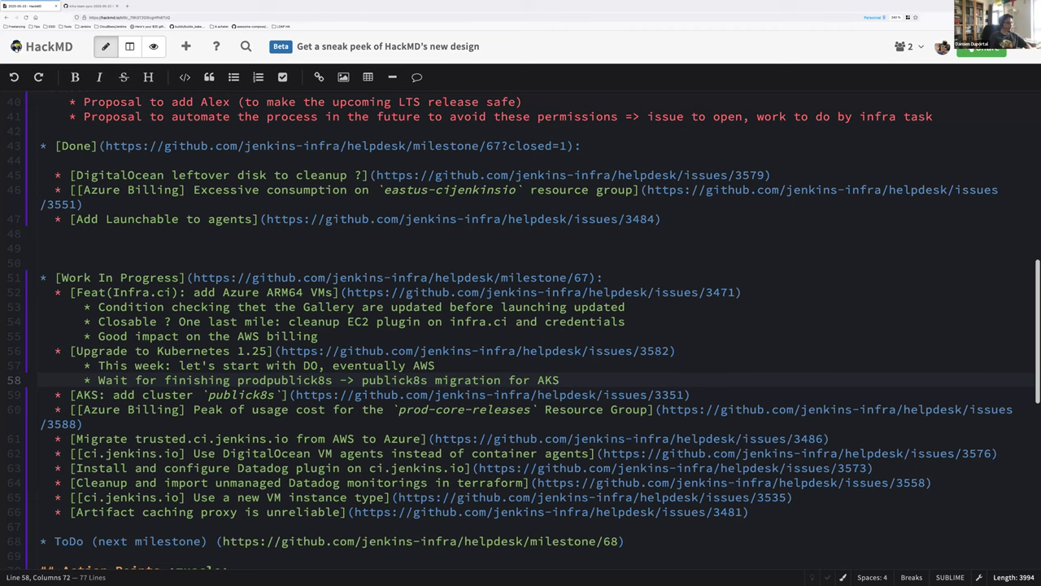
- Add an indented sub-item "Migrated" under the AKS: add cluster publick8s entry
left_click(690, 395)
key("Return")
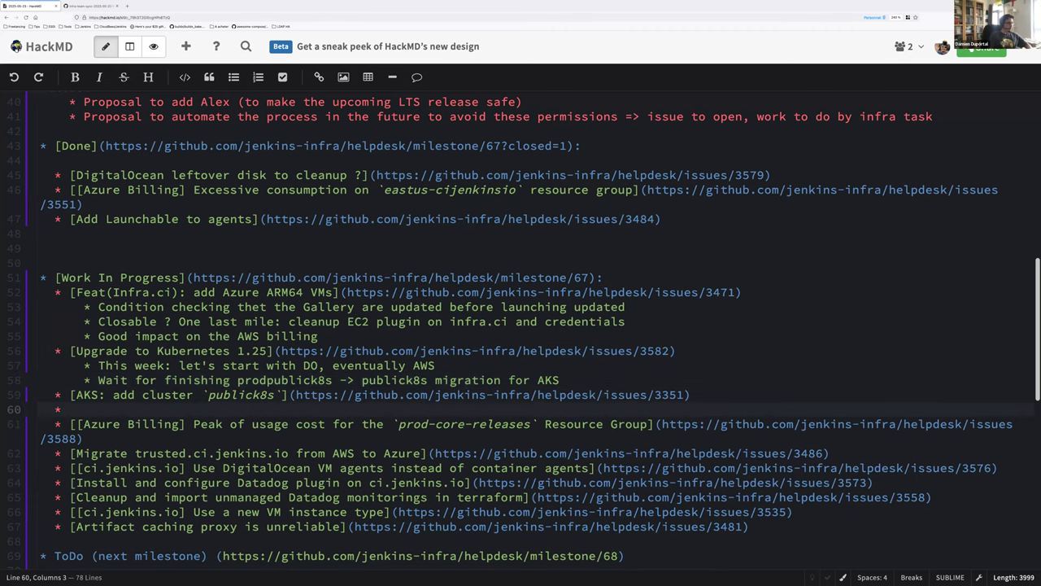
key("Tab")
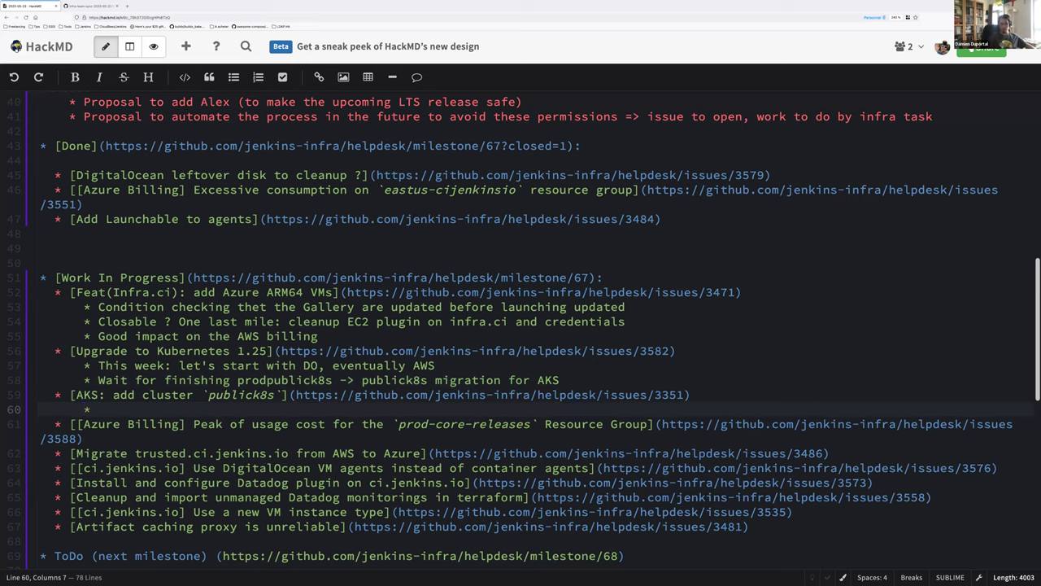
left_click(91, 409)
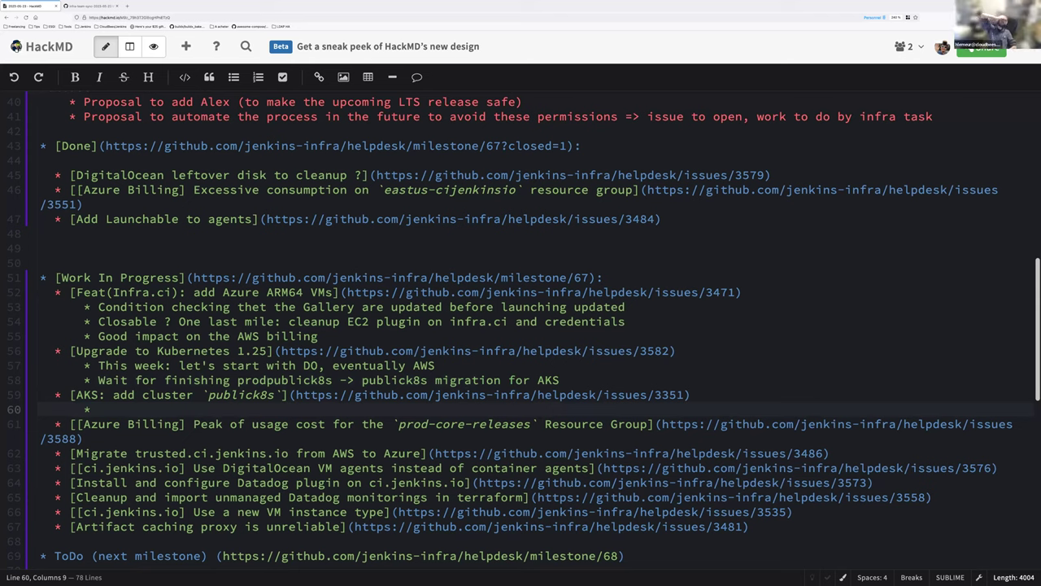
type("Migrated")
- Insert the sub-item "Tested Redius connection on the new cluster" above "Migrated" in the AKS entry
left_click(99, 409)
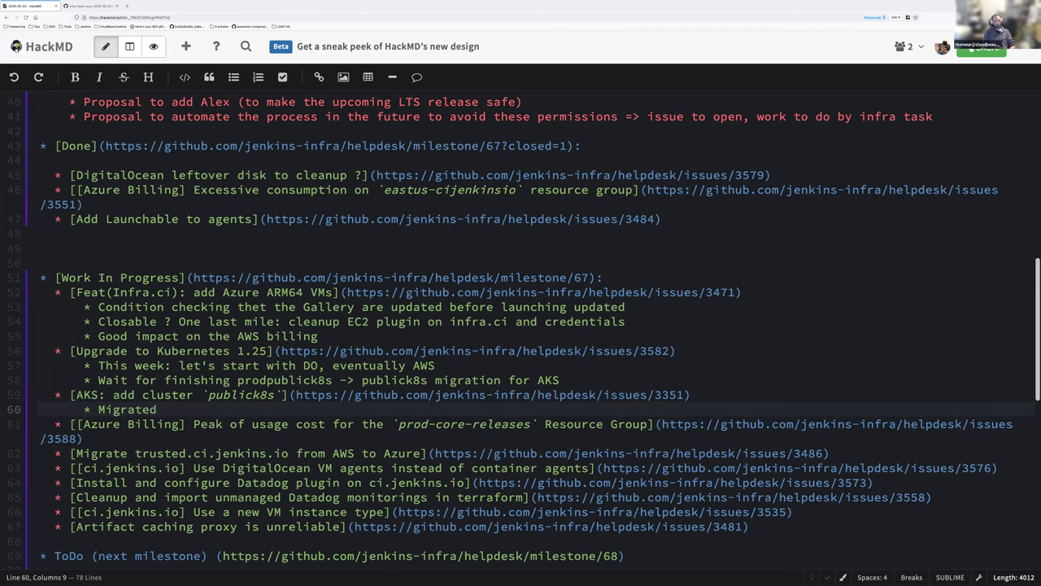
key("Return")
key("Up")
type("Teste")
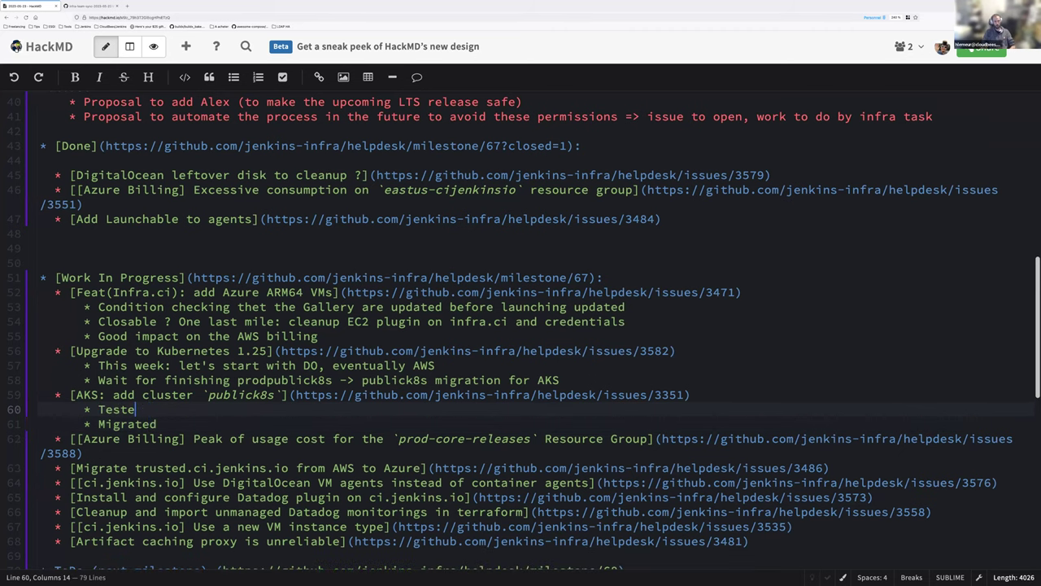
type("d Redius connectio")
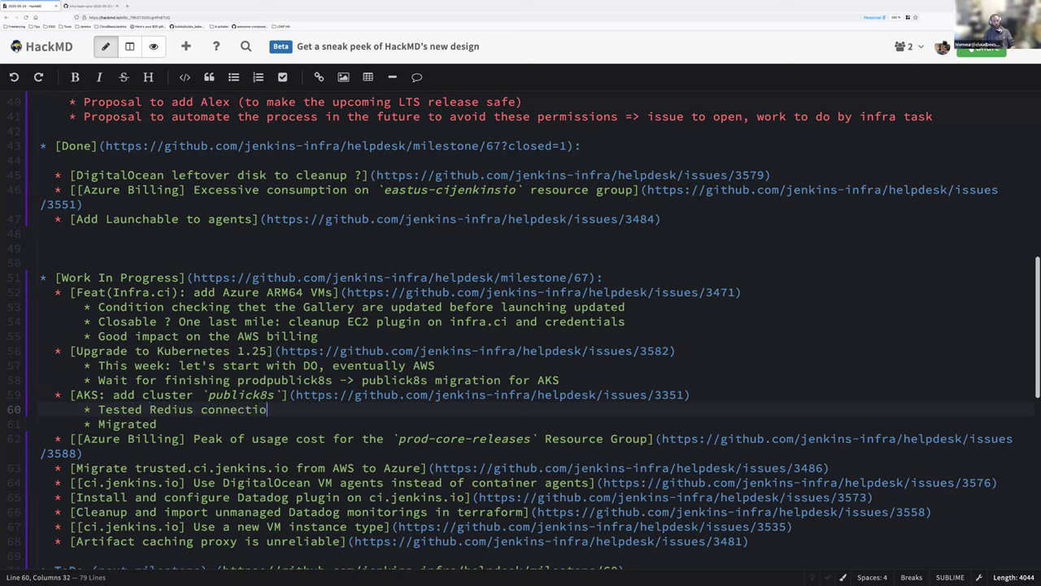
type("n on the new clust")
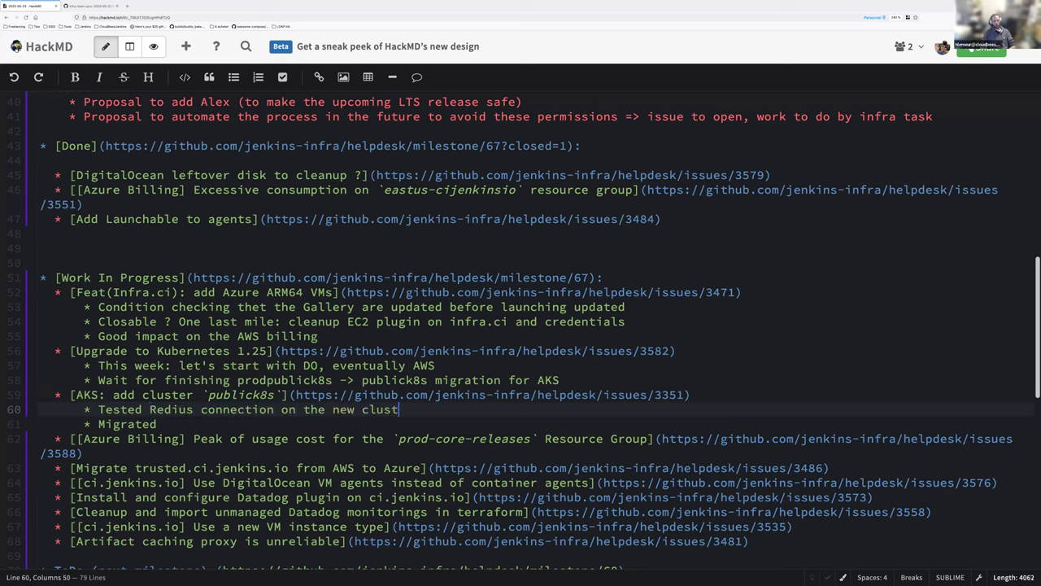
type("er to")
key("BackSpace")
key("BackSpace")
key("BackSpace")
- Append "(preparing get.jenkins.io)" to the sub-item about testing the connection on the new cluster
type("(get.jenkin")
left_click(455, 409)
left_click(428, 409)
type("preparing")
key("End")
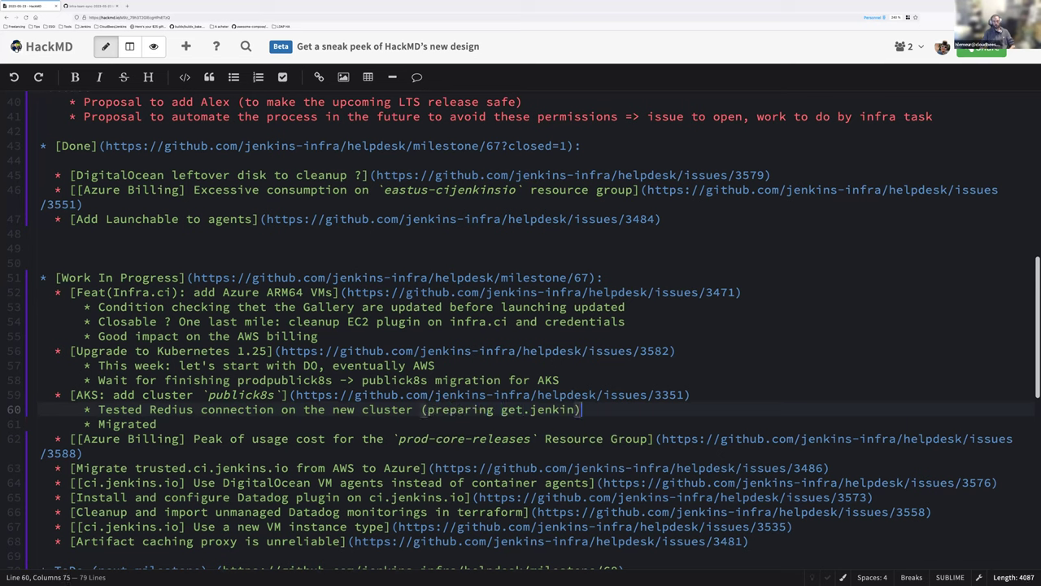
type("s.io")
- Replace the "Migrated" sub-item text with "Started working on the PostgreSQL DB migration (needs)"
key("Down")
key("alt+BackSpace")
type("Starte")
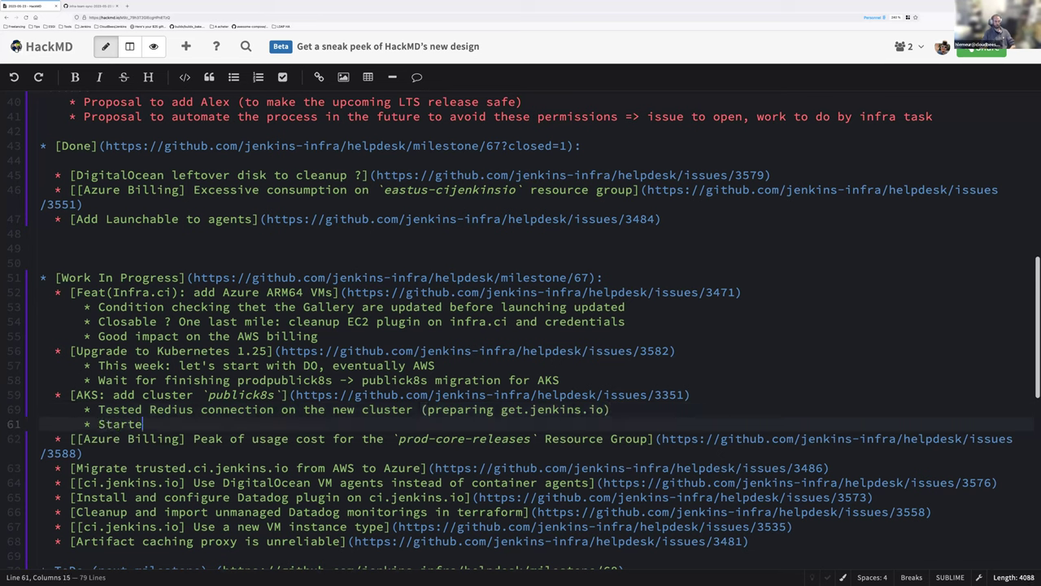
type("d work on the")
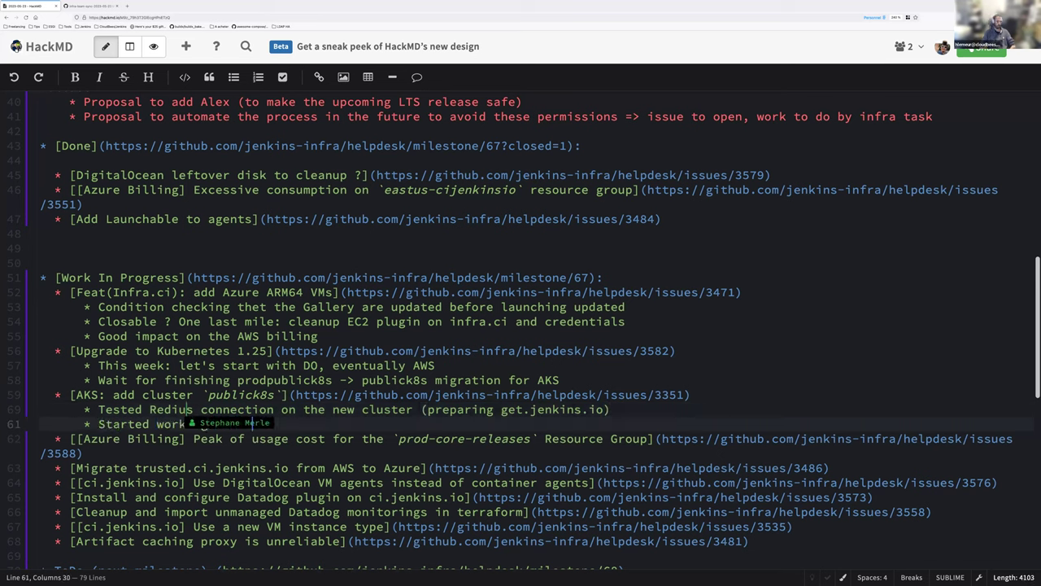
type("e PostgreSQL DB m")
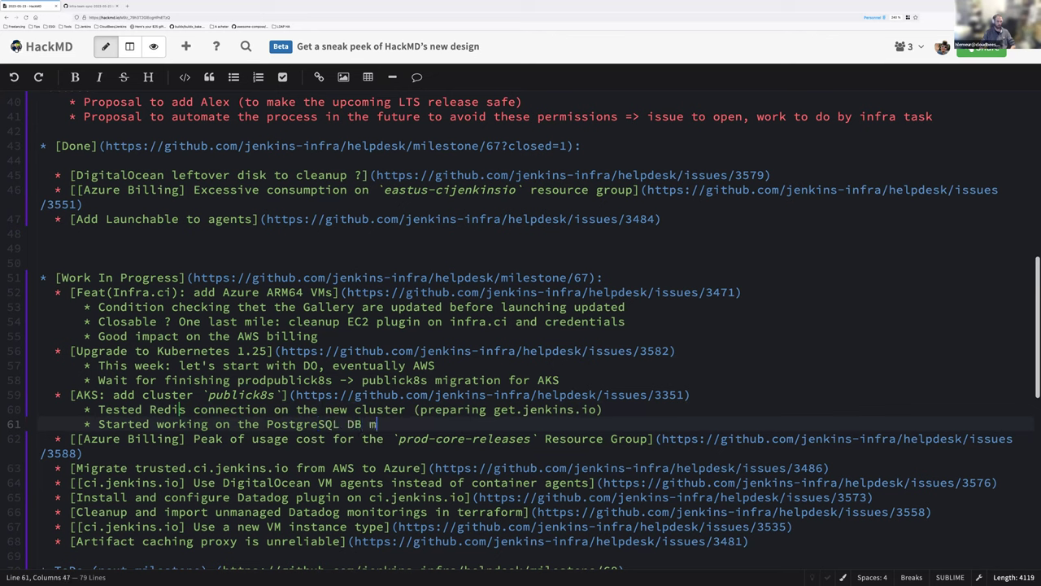
type("igration (needs")
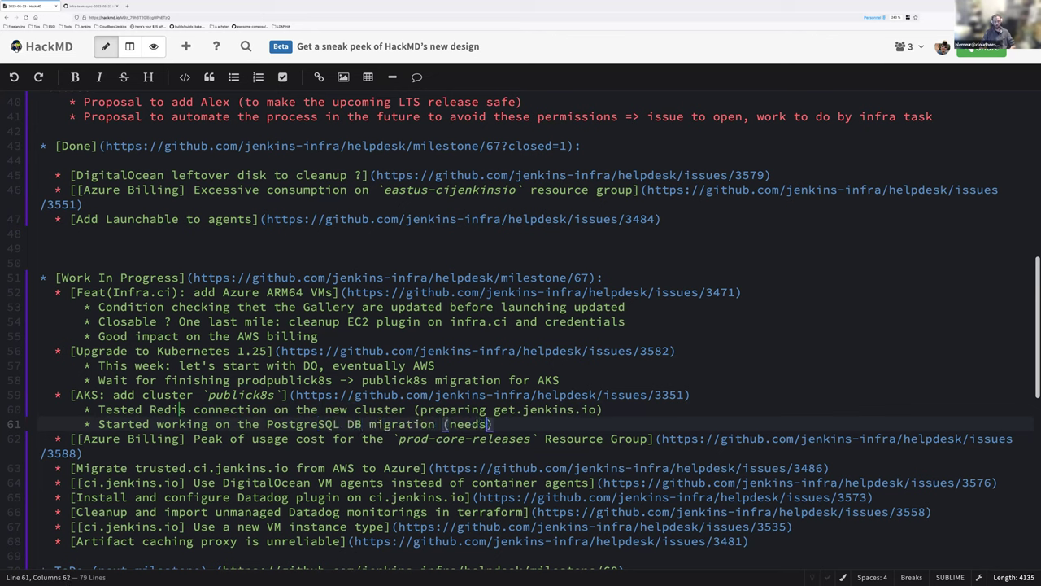
left_click(85, 409)
key("Return")
key("Up")
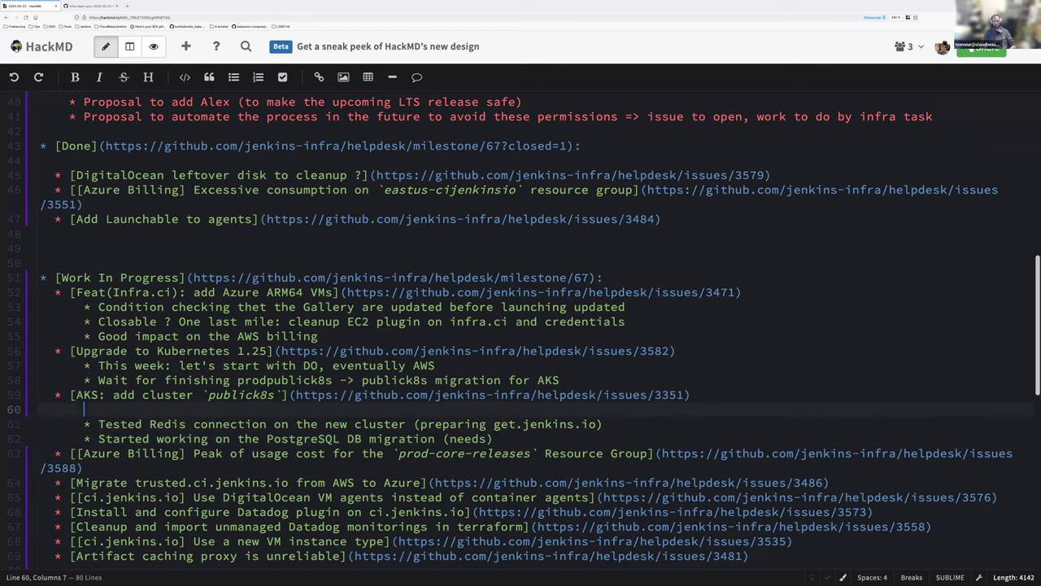
type("*")
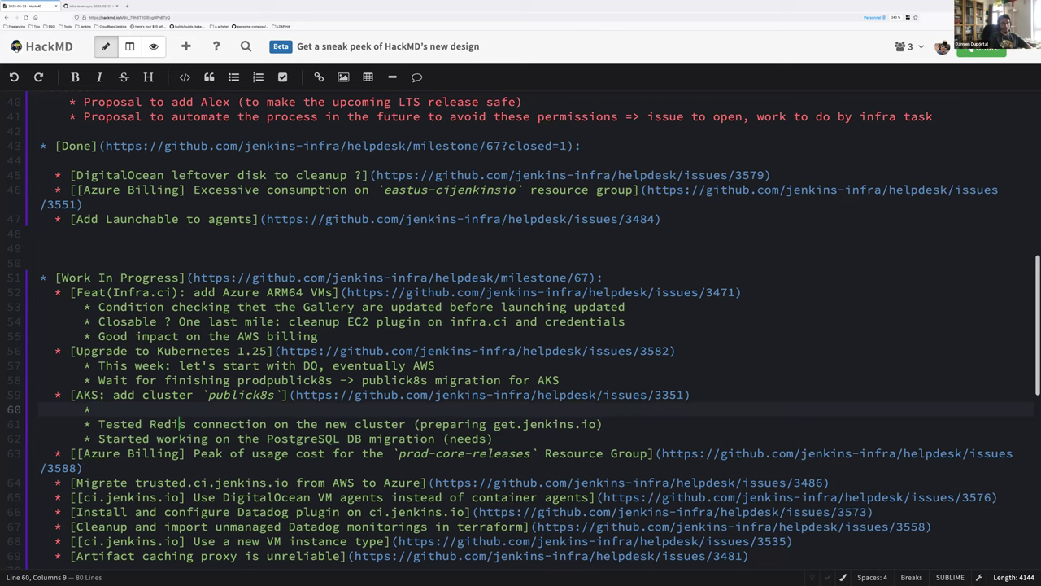
left_click(51, 249)
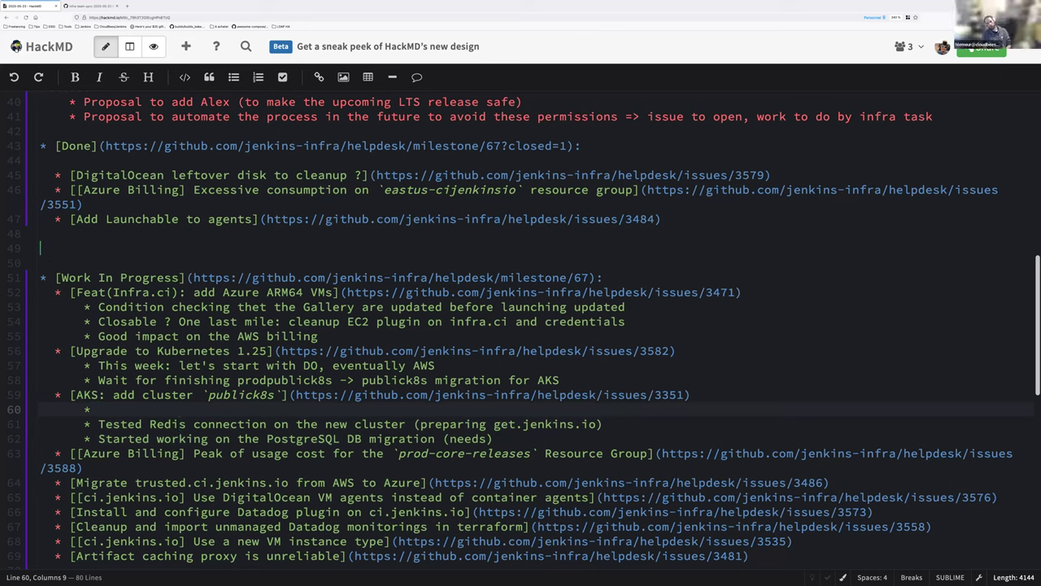
type("Migrated wiki.jen")
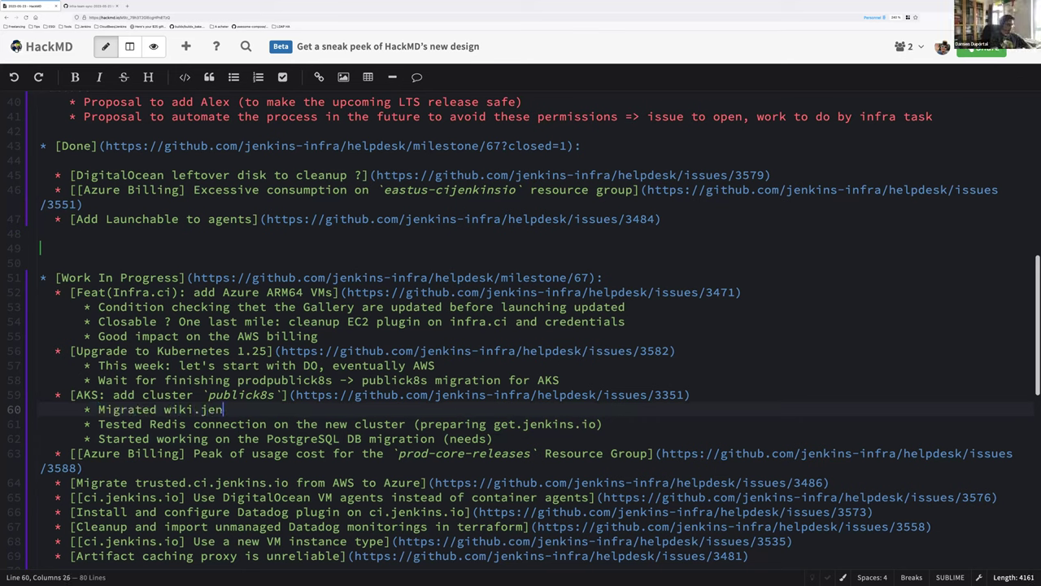
type("kins.io, jenkins")
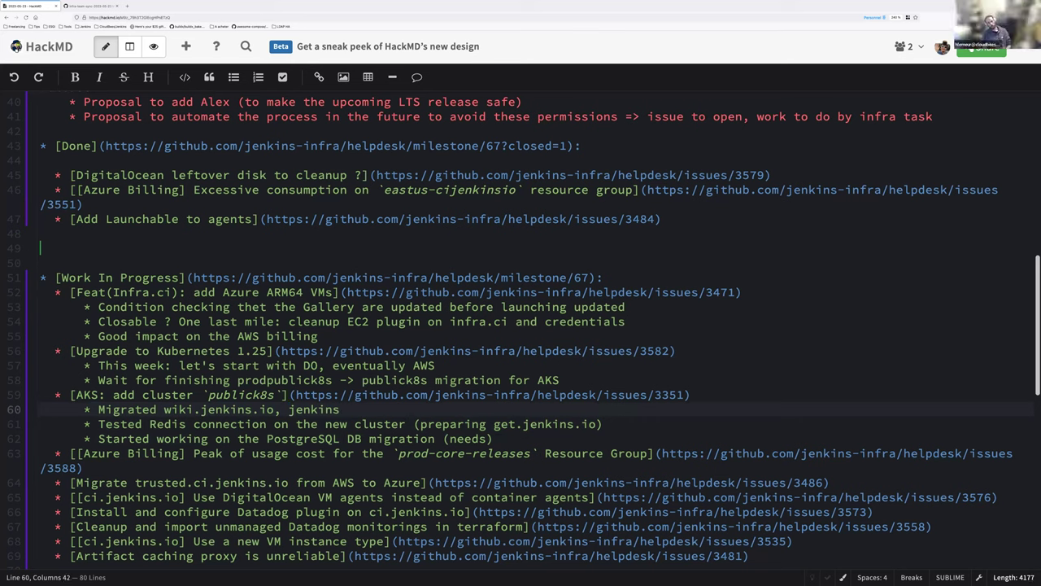
key("shift+Home")
key("Left")
key("Home")
key("shift+End")
key("BackSpace")
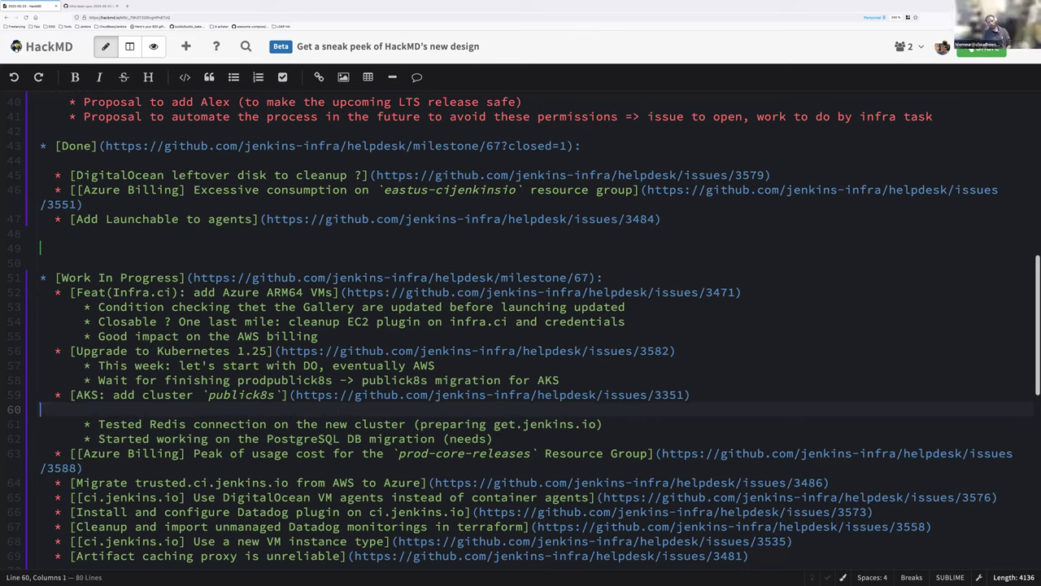
key("Delete")
- Remove "(needs)" from the PostgreSQL DB migration sub-item and start a sub-item "Handov" below it
key("End")
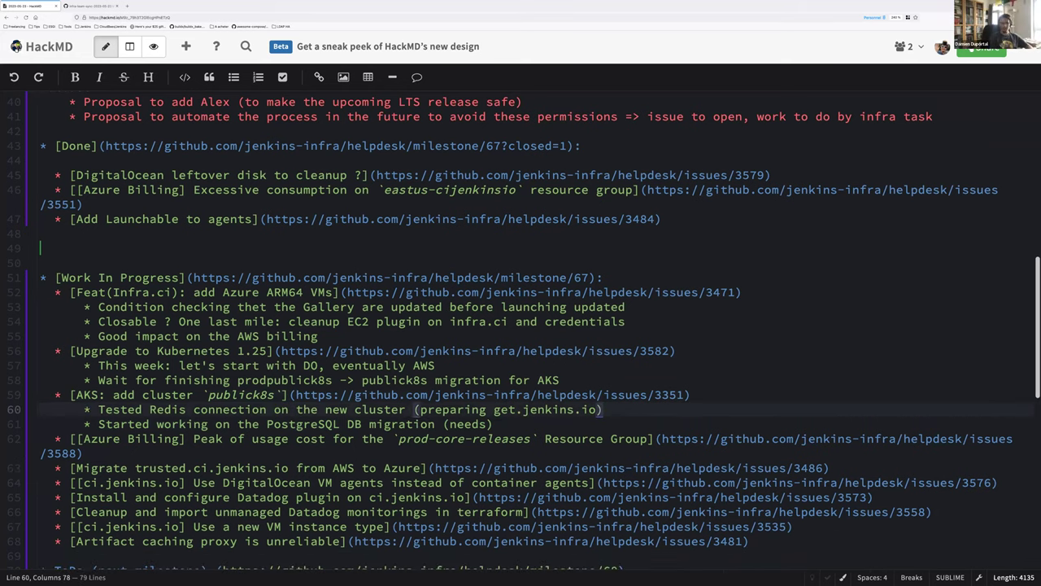
key("Down")
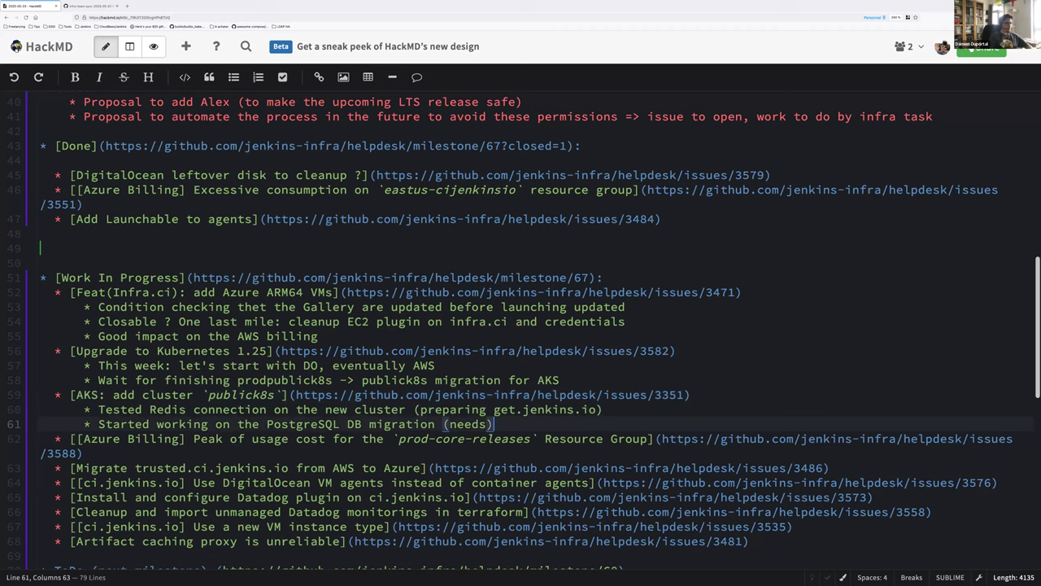
key("ctrl+shift+Left")
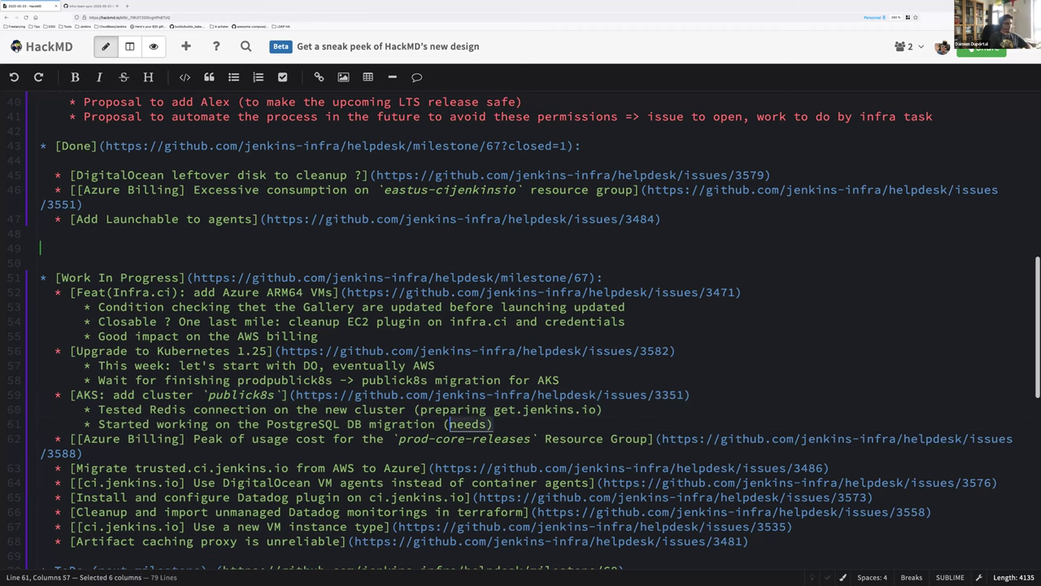
key("BackSpace")
key("BackSpace")
key("Return")
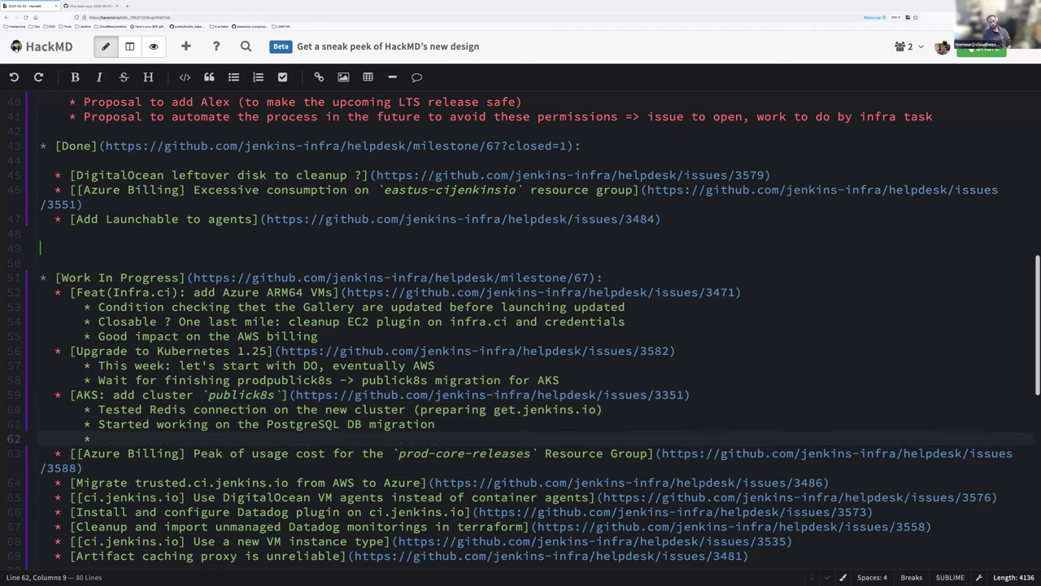
type("Handov")
- Insert the sub-item "Preparation ork" above the Redis connection sub-item
key("Up")
key("Up")
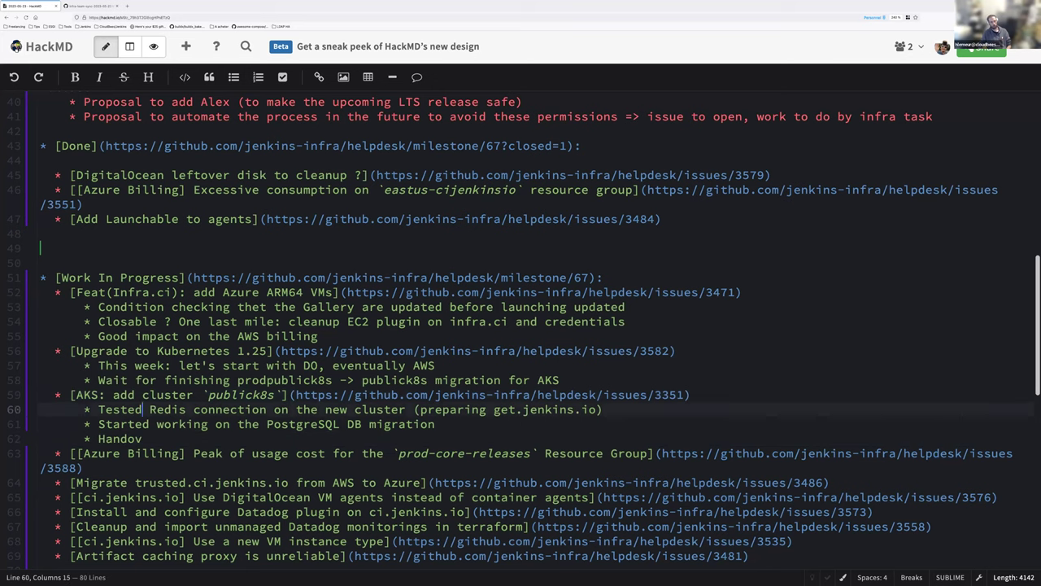
key("Home")
key("Return")
key("Up")
type("* Pr")
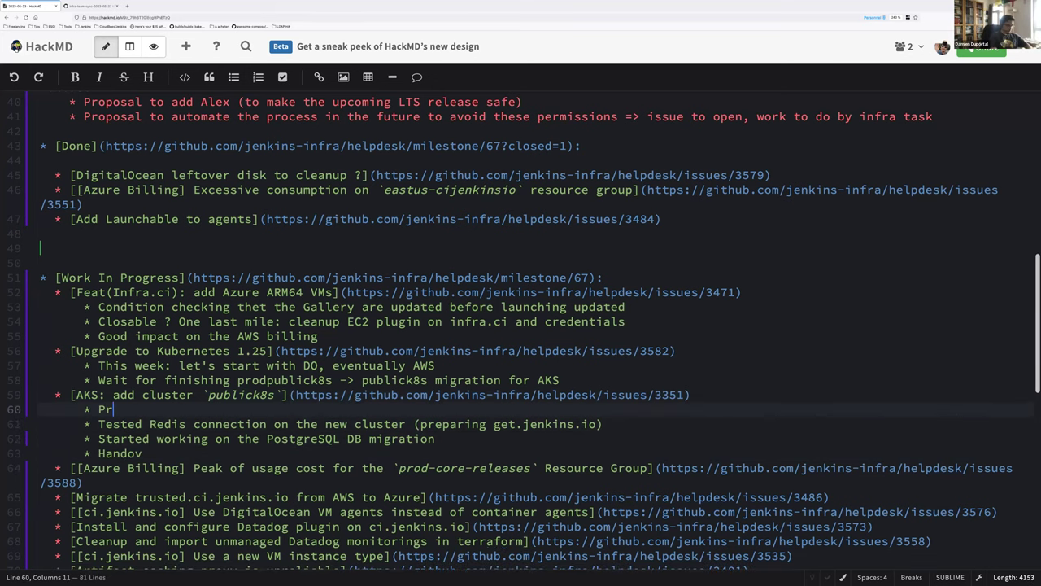
type("eparation ork")
- Complete the "Handov" sub-item as "Handover" and correct "Preparation ork" to "Preparation work"
key("Down")
key("Down")
key("Down")
type("er")
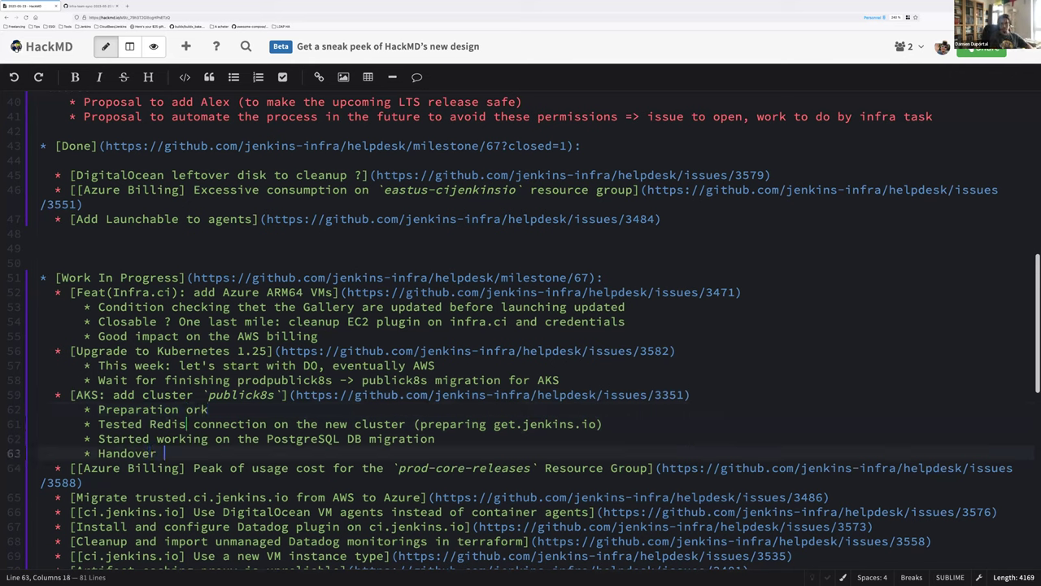
left_click(187, 409)
type("w")
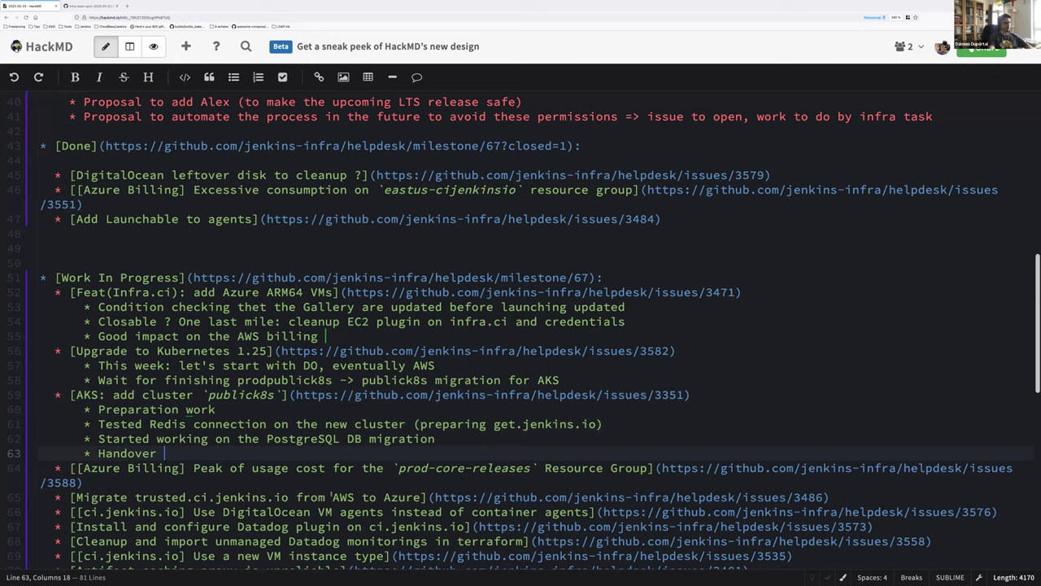
- Extend the "Handover" sub-item with "to" and a mention of the assignee's user handle
left_click(466, 443)
key("Down")
type("to @")
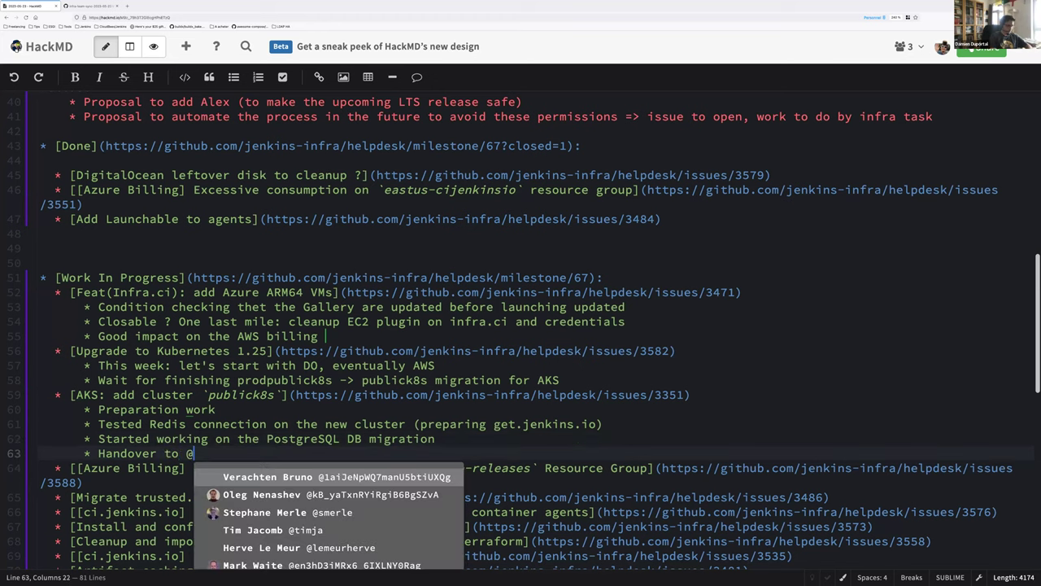
type("dduportal")
key("Return")
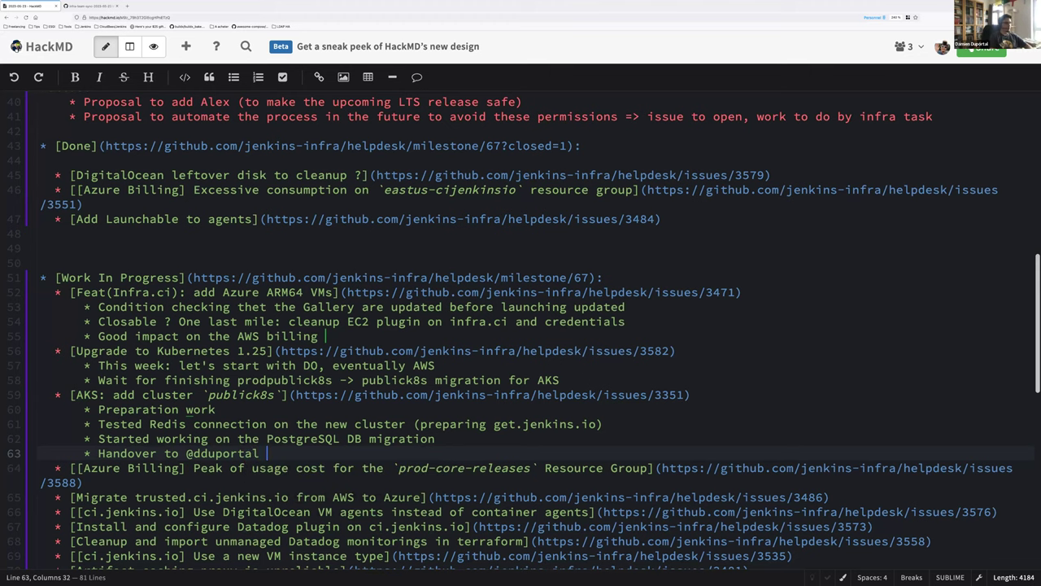
- Add the sub-item "Incrementals Published (stateless, easy to migrate) to do" below the Handover note
key("Return")
type("Incrementals Published (stateless, easy to migrate) to do")
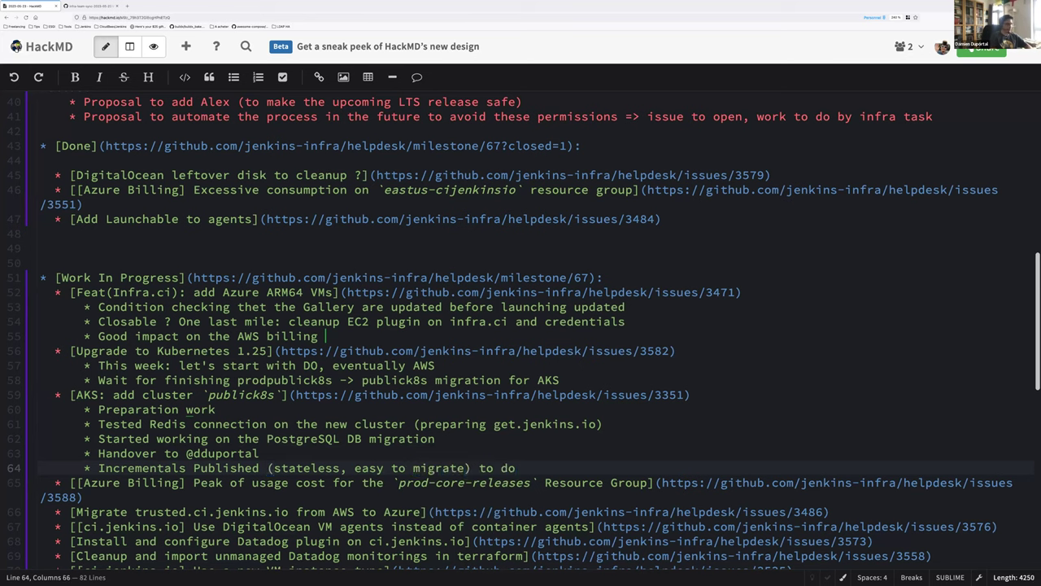
- Add the sub-item "Keycloak to test martch the database" below the Incrementals Published note
key("Return")
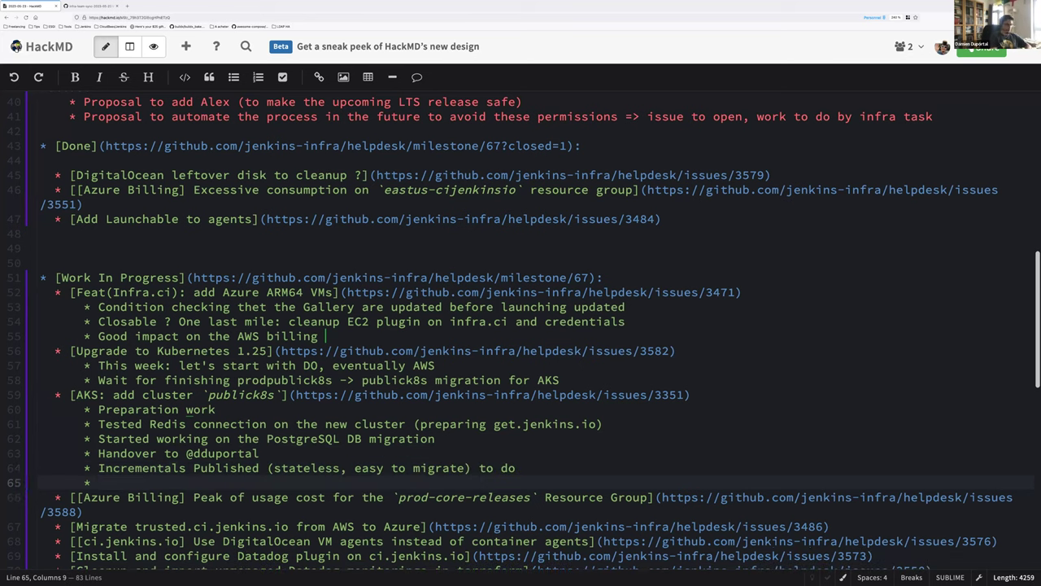
type("Ketcloak")
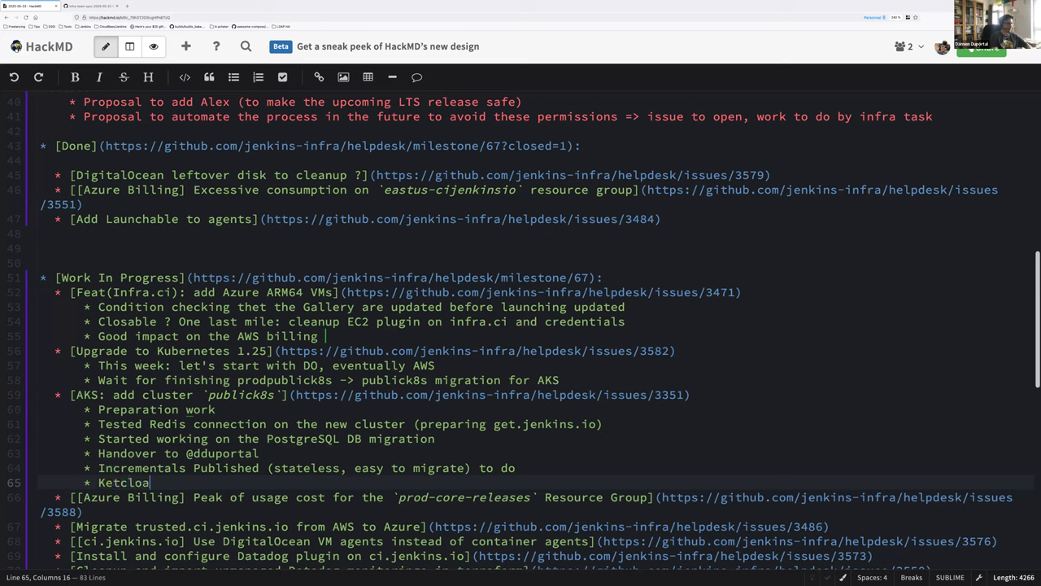
key("Left")
key("Left")
key("Left")
key("Left")
key("Left")
key("BackSpace")
type("y")
key("End")
type("to test mar")
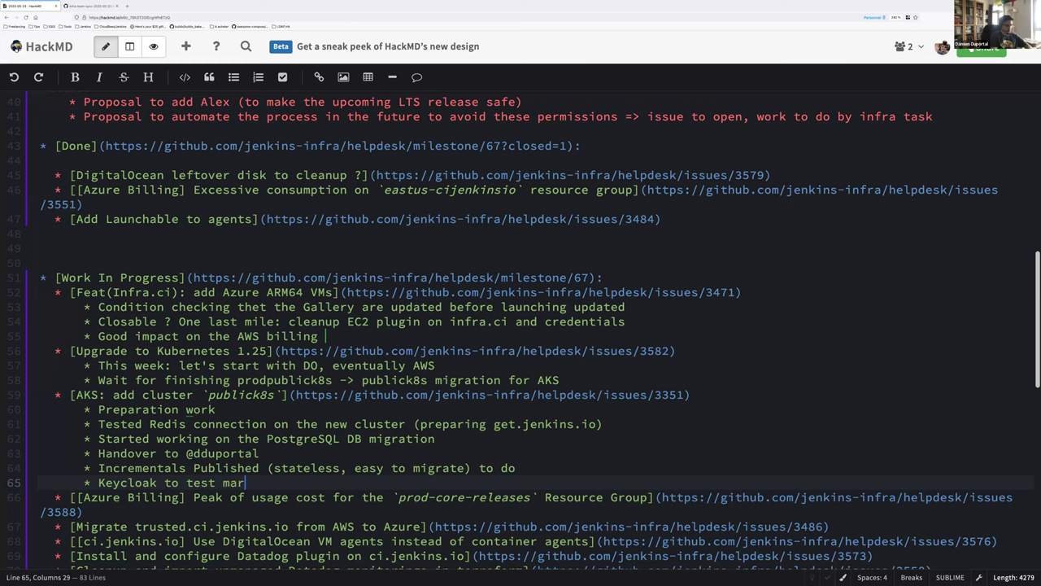
type("tch the database")
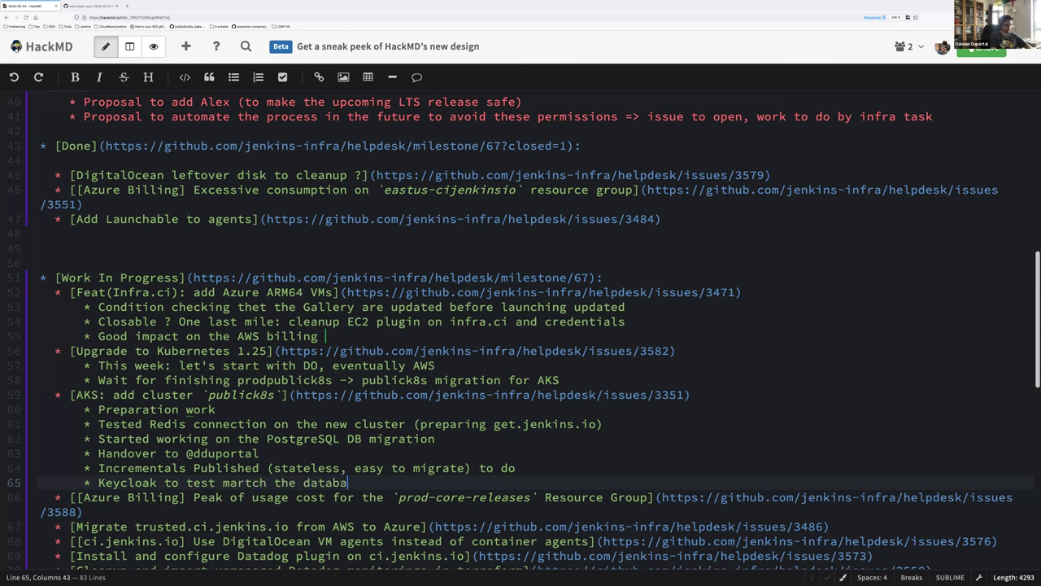
key("Up")
key("Up")
key("Up")
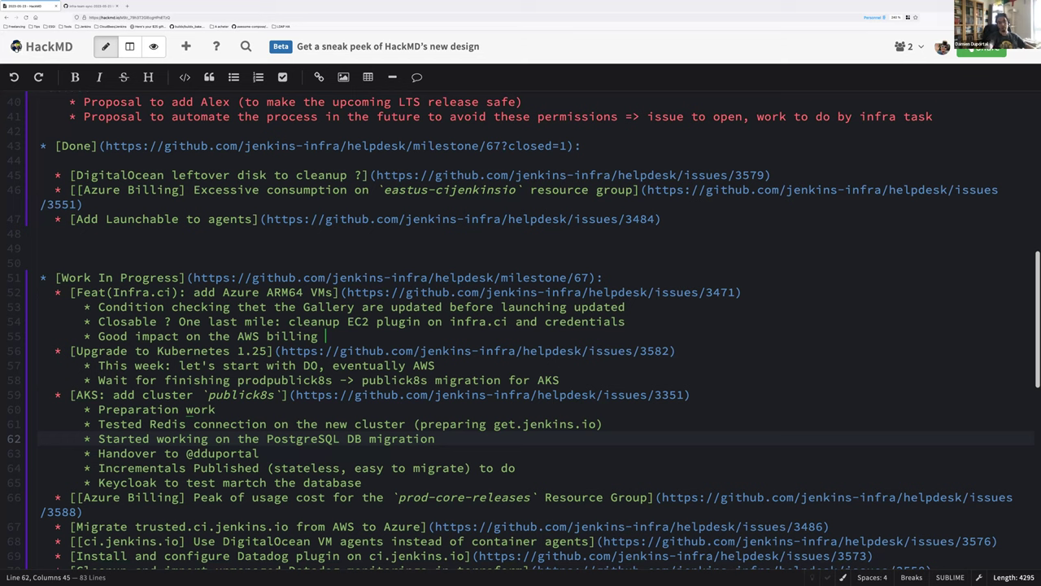
key("Down")
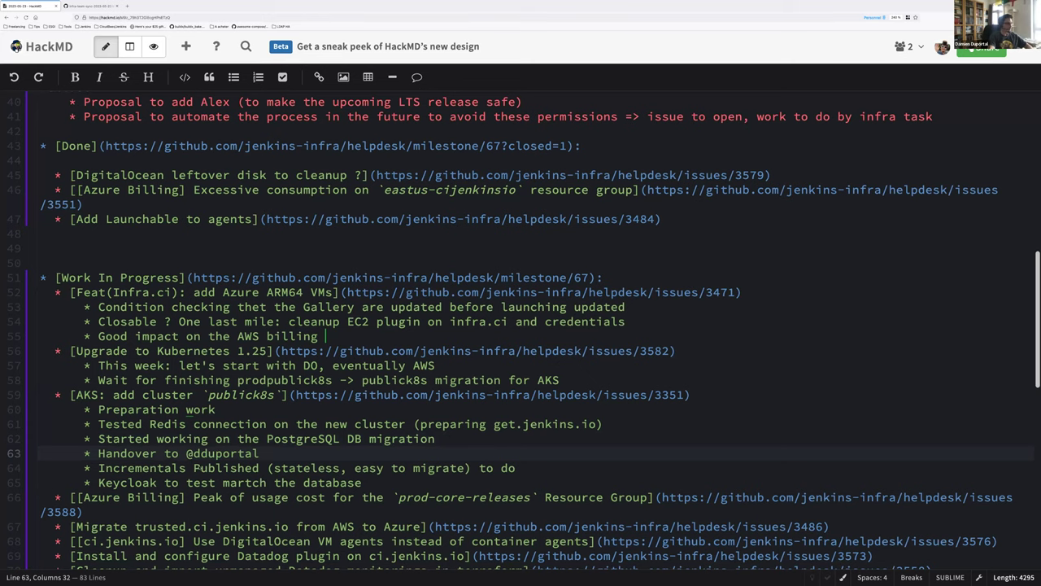
scroll(268, 481, "down", 1)
left_click(55, 365)
left_click(363, 453, "shift")
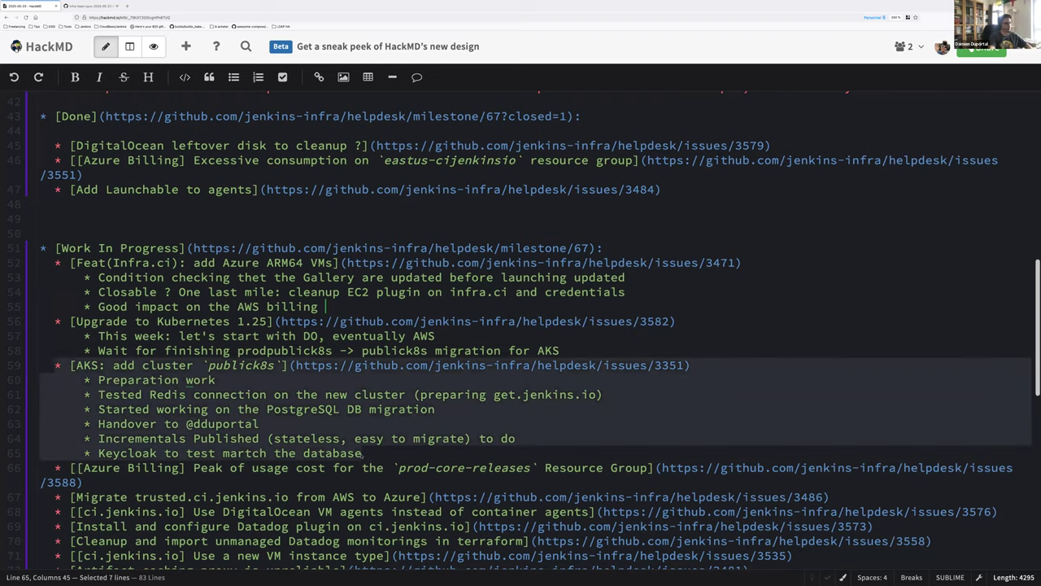
scroll(295, 446, "down", 1)
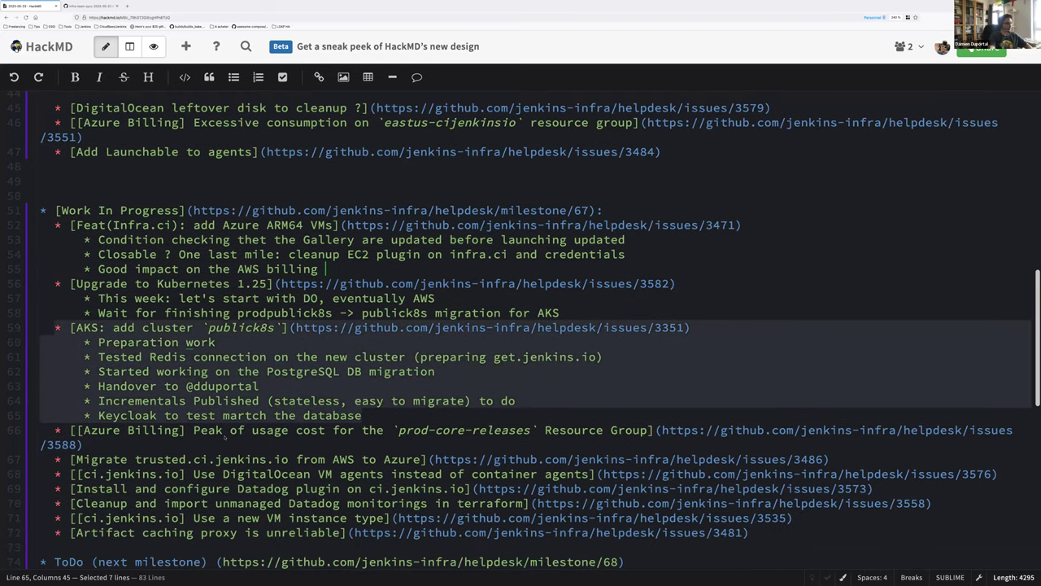
- Add the sub-item "Wait for kube1.25 and publick8s migration" under the prod-core-releases Azure Billing issue
left_click(198, 451)
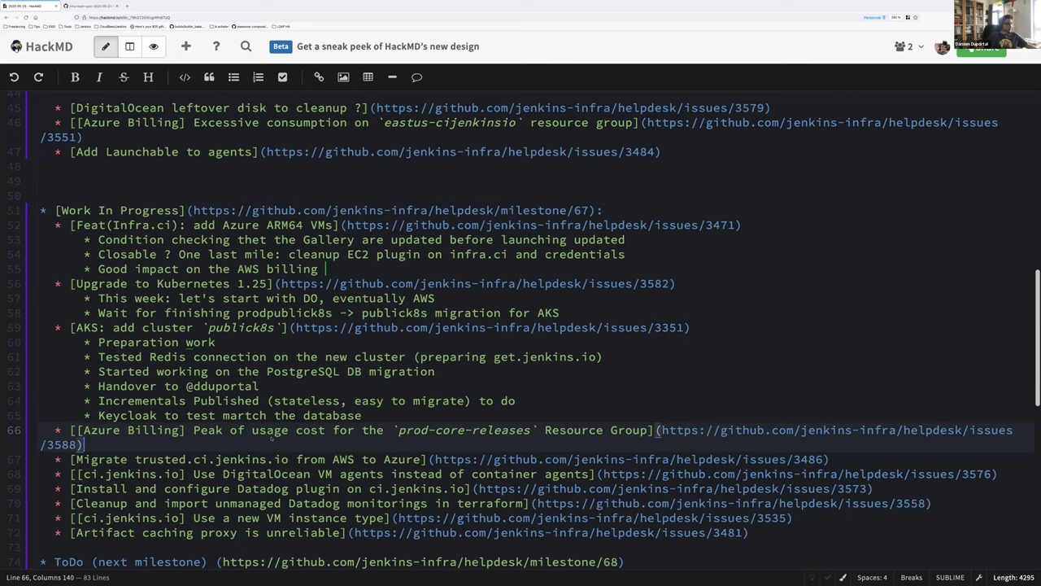
key("Return")
key("Tab")
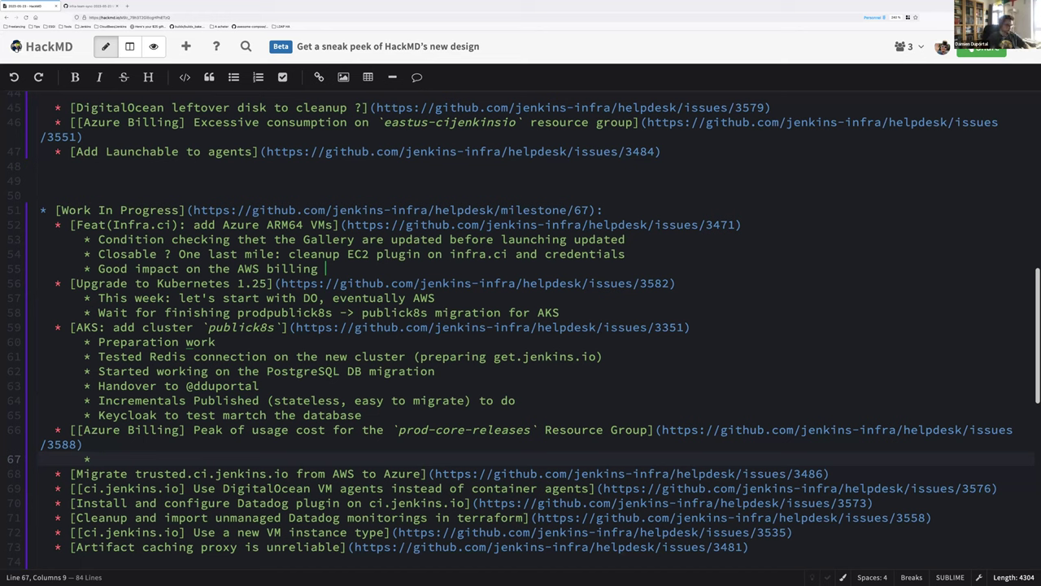
type("Wait for k")
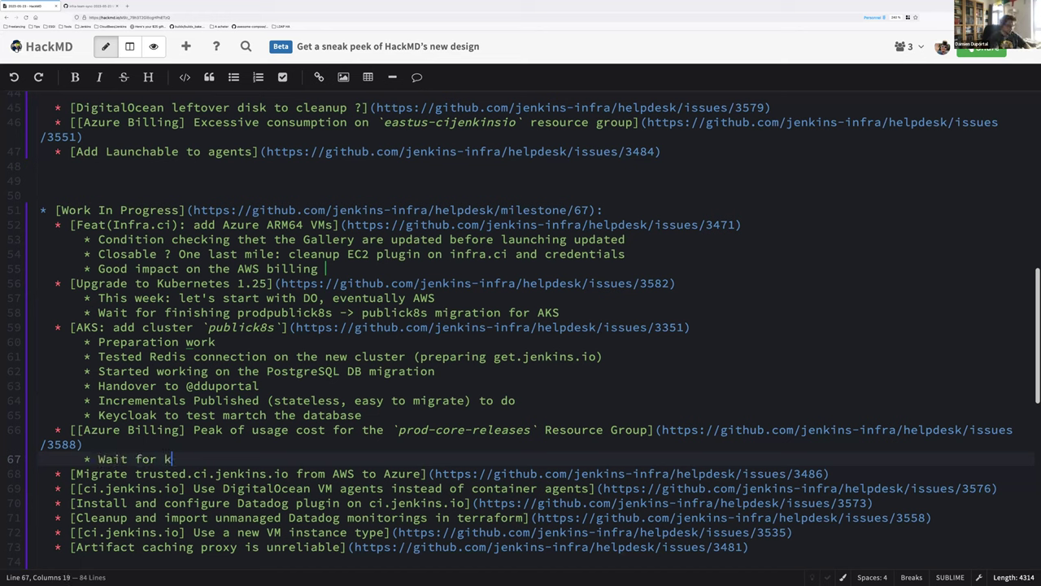
type("ube1.25 and publ")
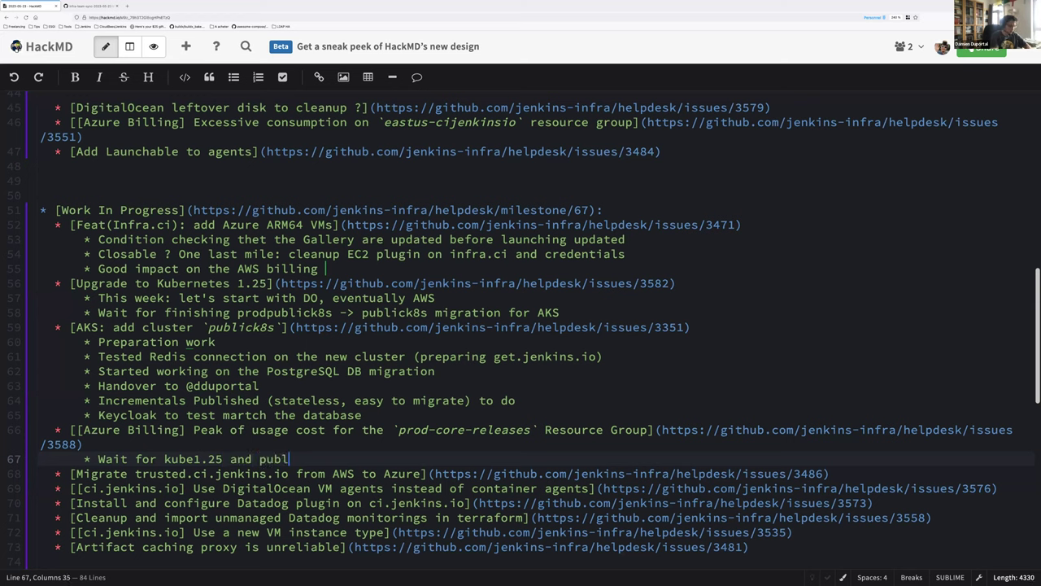
type("ick8s migration")
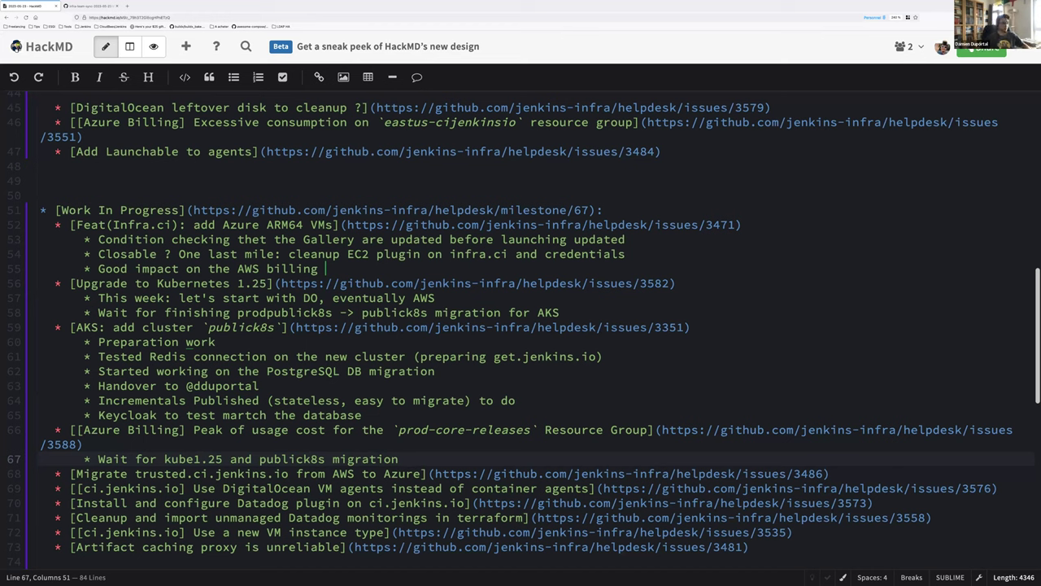
- Correct "kube1.25" to "kube 1.25" in the prod-core-releases sub-item and remove its trailing space
key("BackSpace")
left_click(159, 459)
left_click(208, 458)
key("Left")
key("Left")
left_click(406, 459)
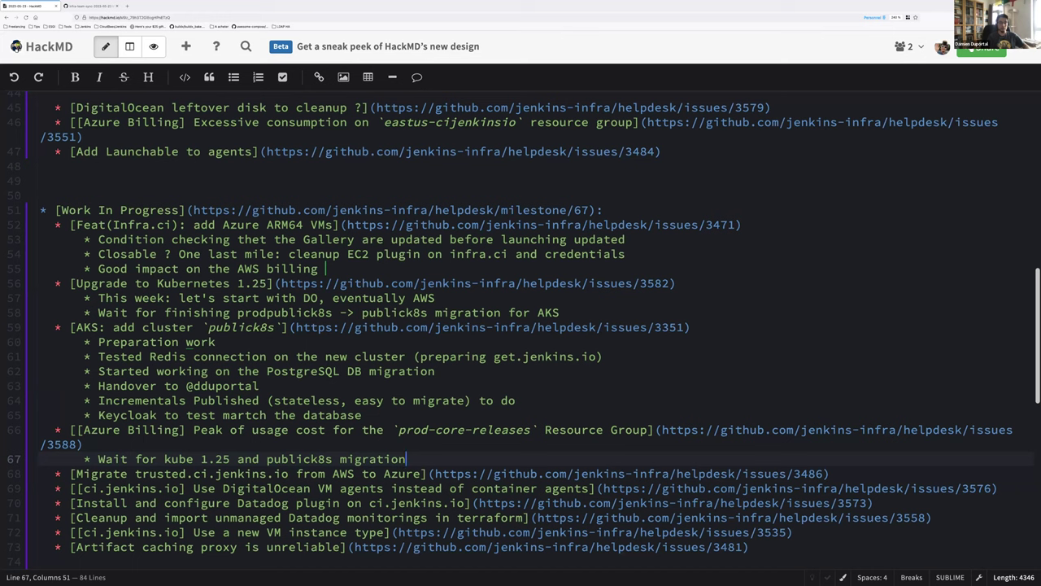
key("Down")
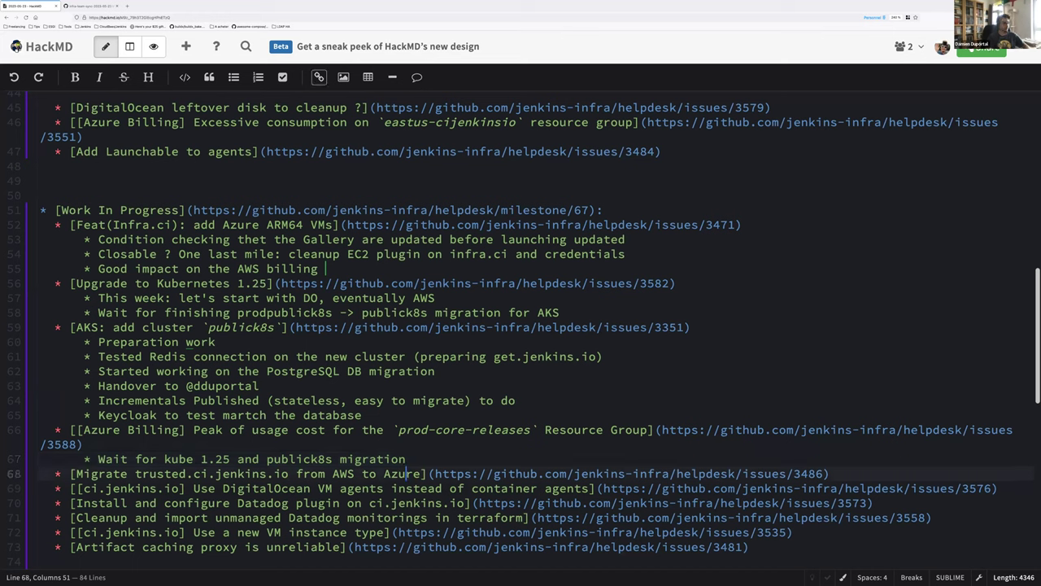
key("Right")
key("Right")
key("Right")
key("Right")
key("shift+End")
key("shift+Left")
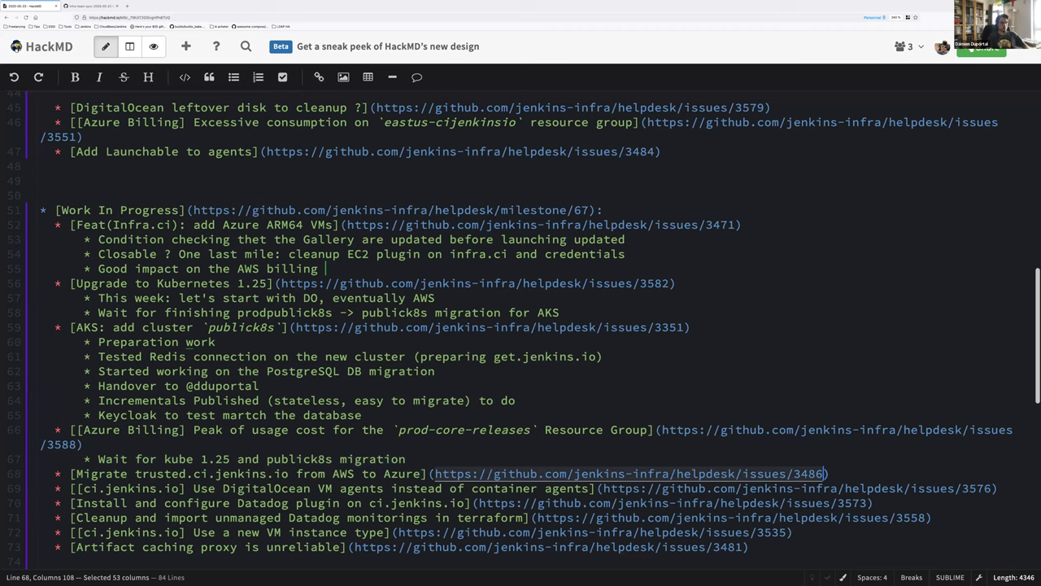
- Add the sub-item "Puppet is ok for 3 VMs" under the issue about migrating trusted.ci.jenkins.io from AWS to Azure
key("End")
key("Return")
key("Tab")
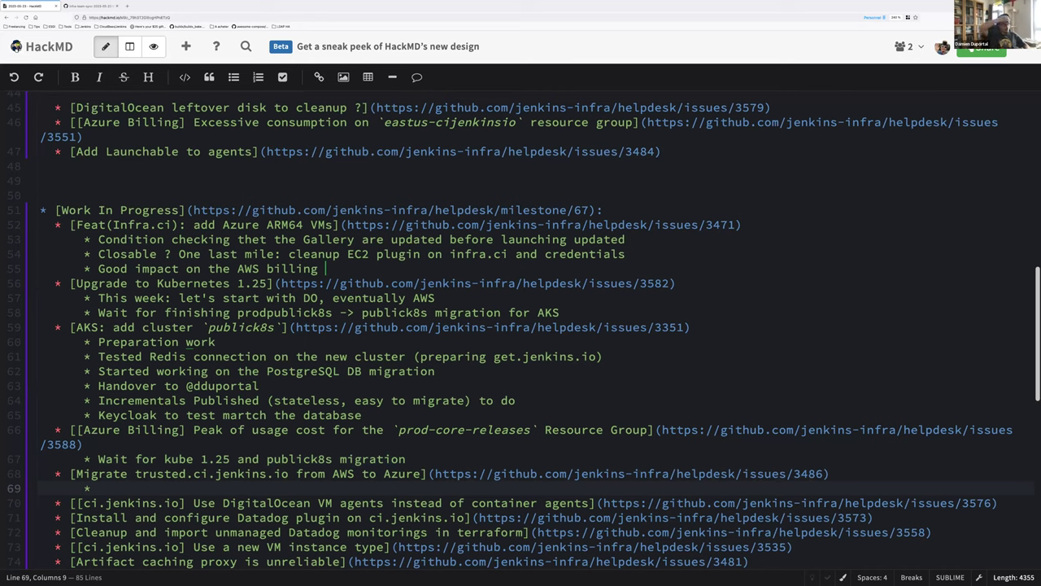
type("Puopp")
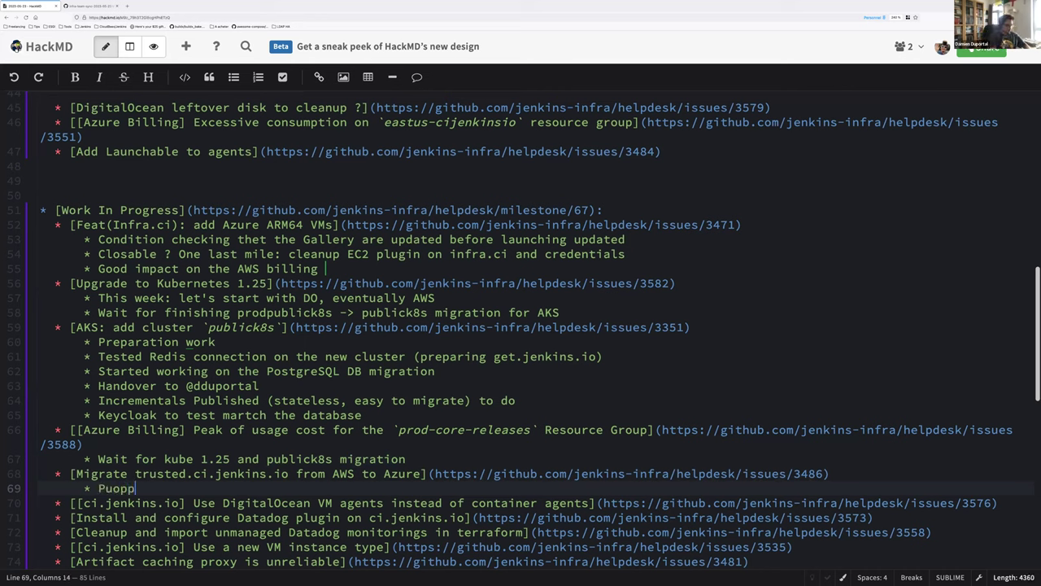
key("BackSpace")
key("BackSpace")
key("BackSpace")
type("ppet is ok")
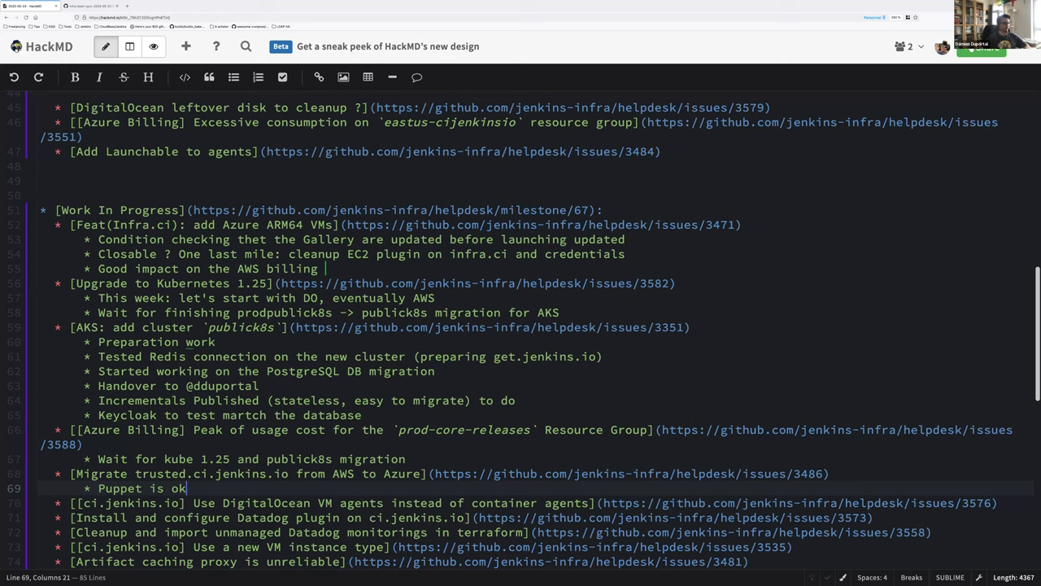
type("for 3 VM")
type("s")
- Add the sub-items "Fixups on security groups" and "Nexts steps:" below the Puppet note
key("Return")
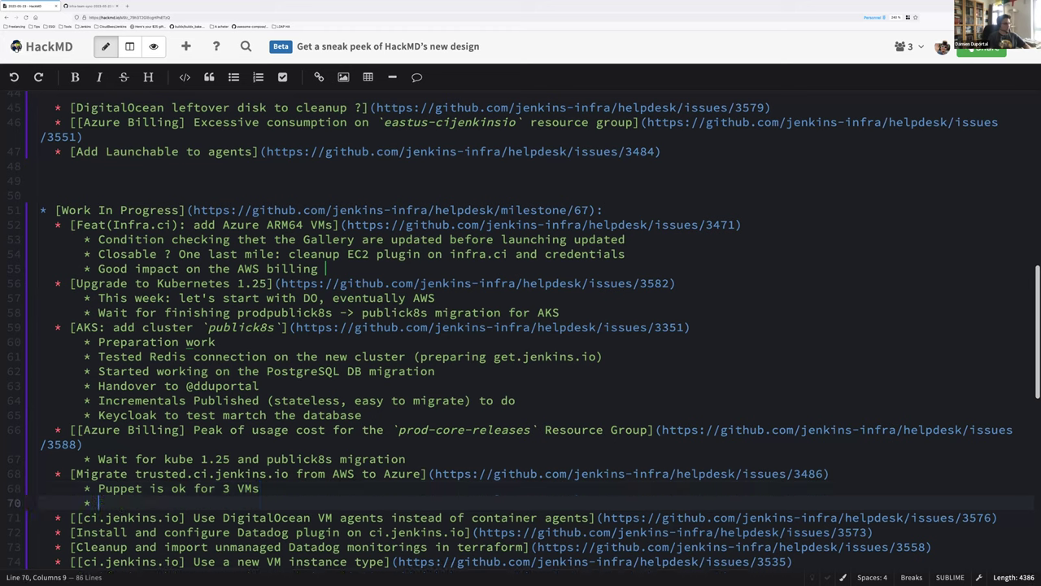
type("Fixups on security groups")
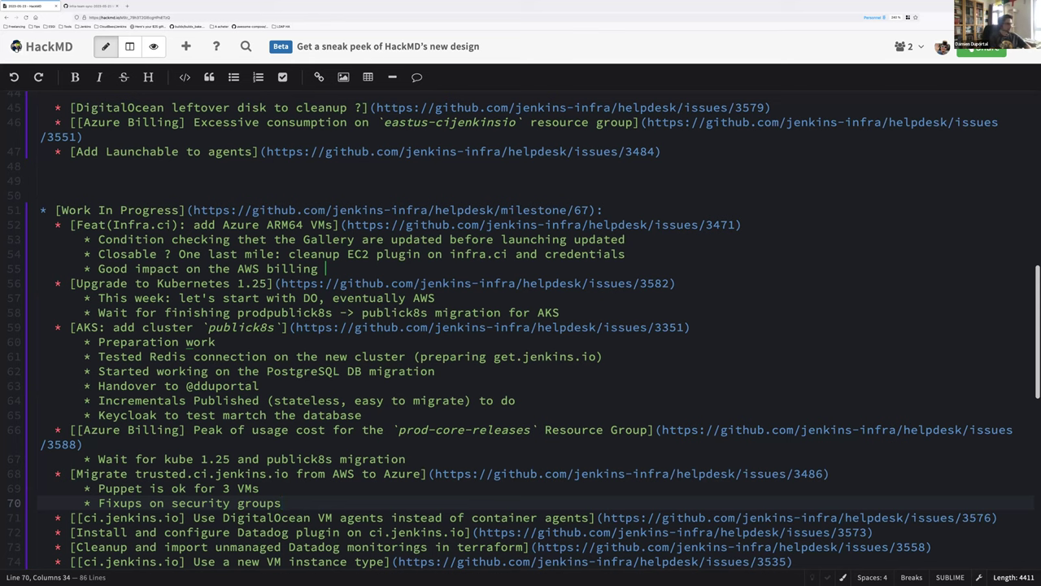
key("Return")
type("Ne")
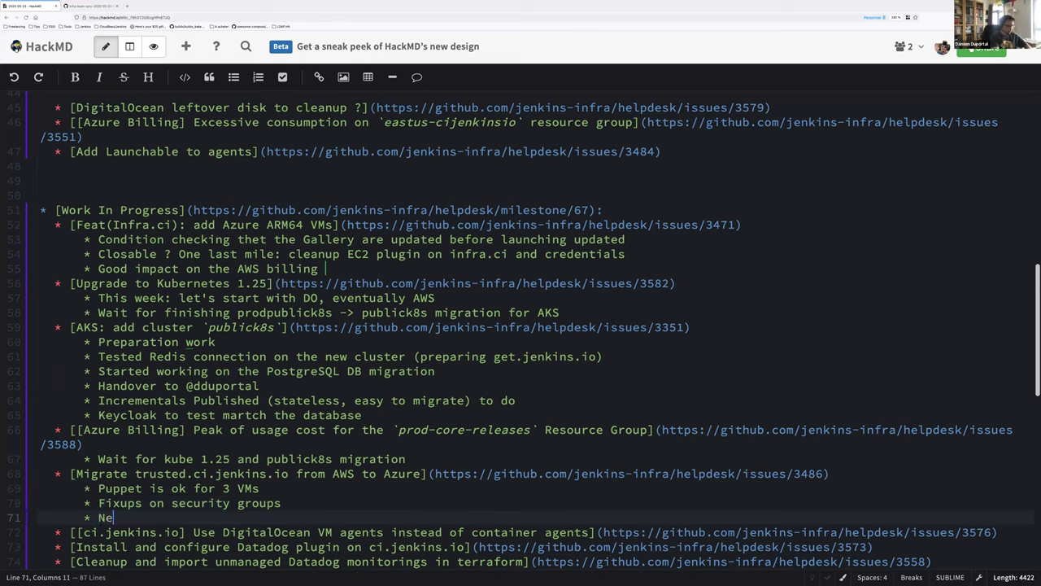
type("xts steps:")
- Add the nested item "Data migration from AWS" one level below "Nexts steps:"
key("Return")
key("Tab")
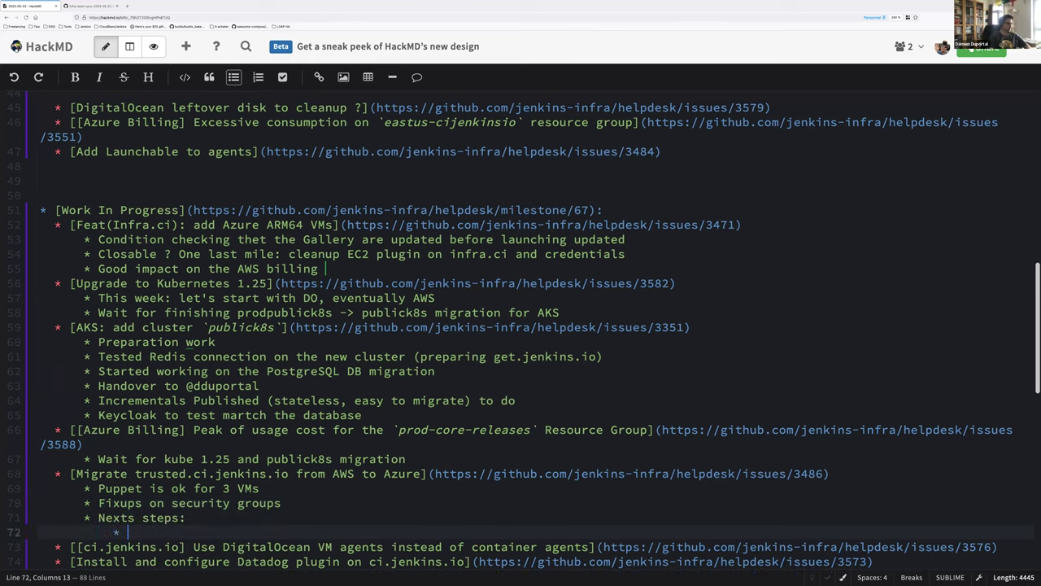
type("Data mig")
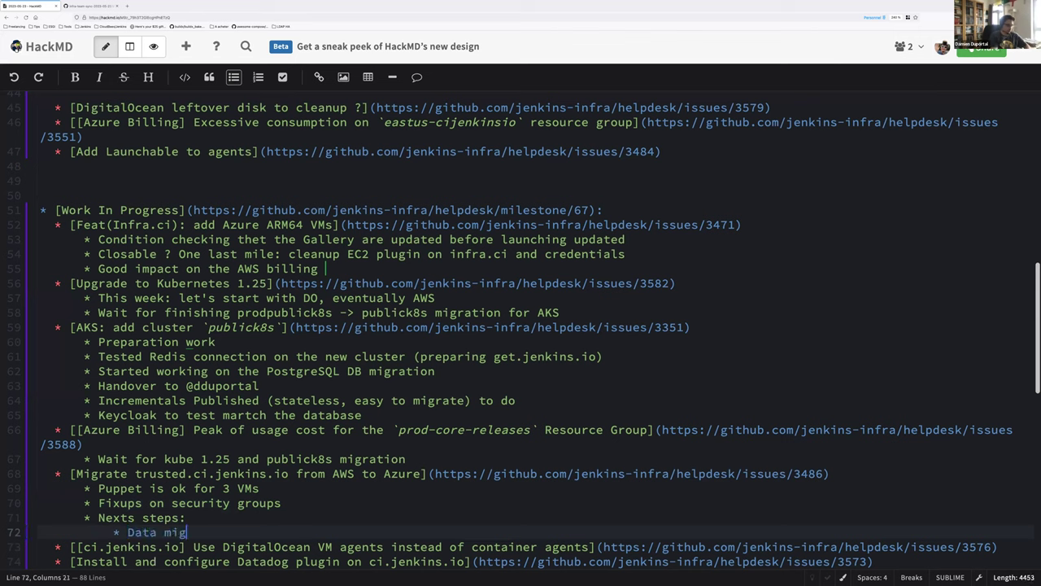
type("ration from AWS")
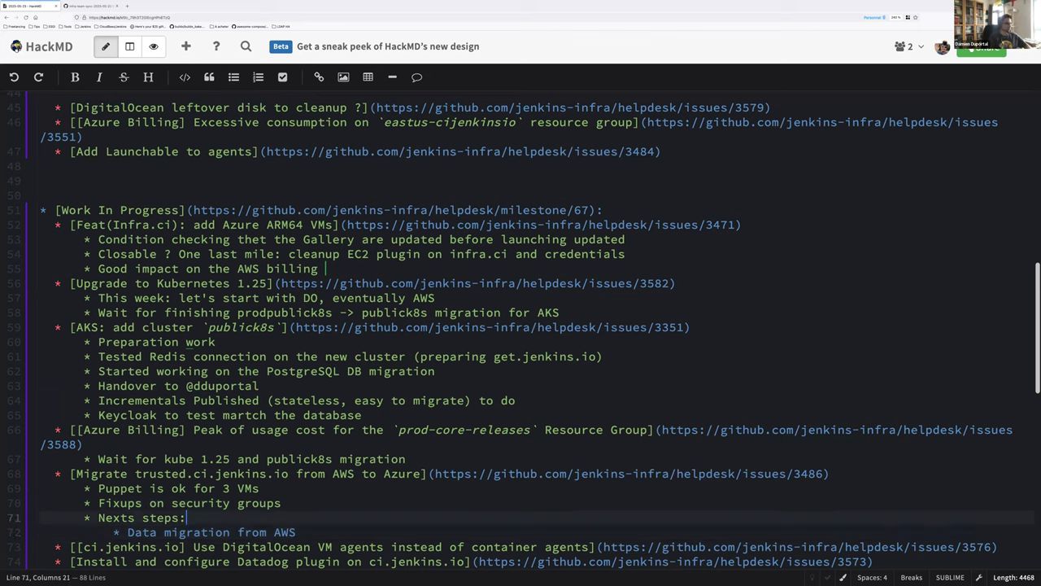
- Add the nested item "security groups to fine tune for permanent agent" below the data migration item
key("Return")
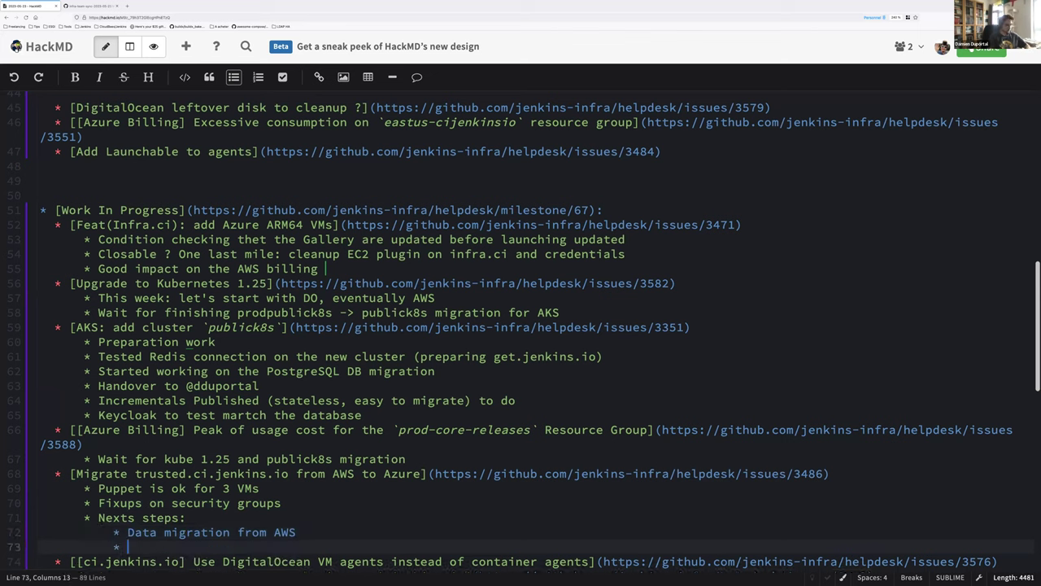
left_click(127, 532)
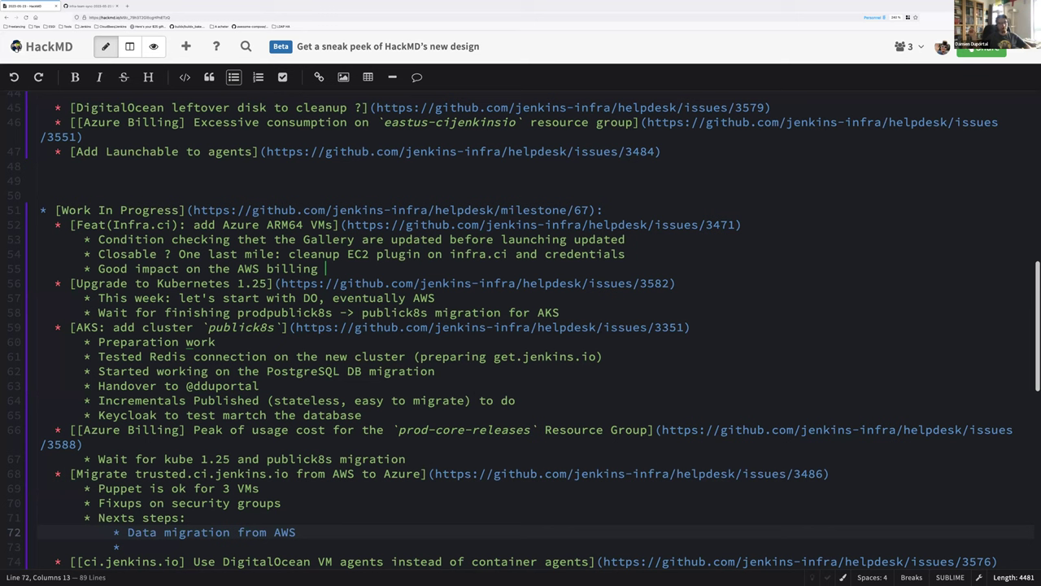
left_click(127, 547)
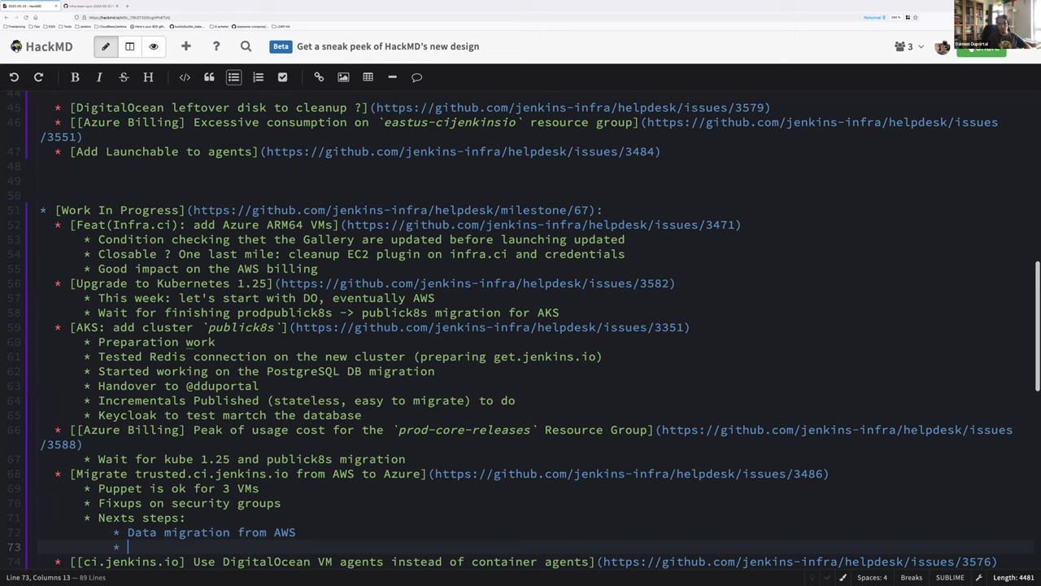
type("security g")
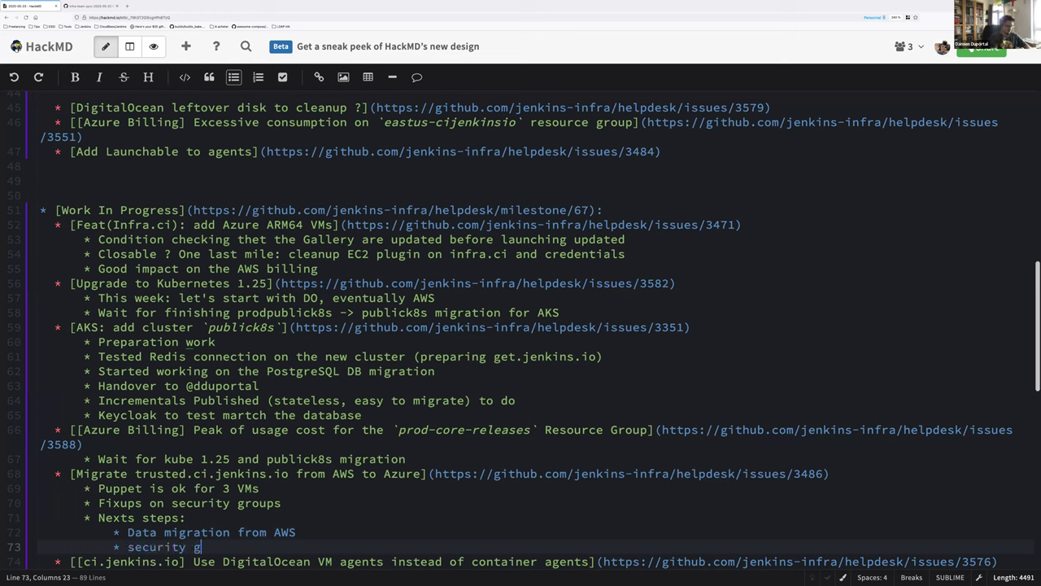
type("roups to fine")
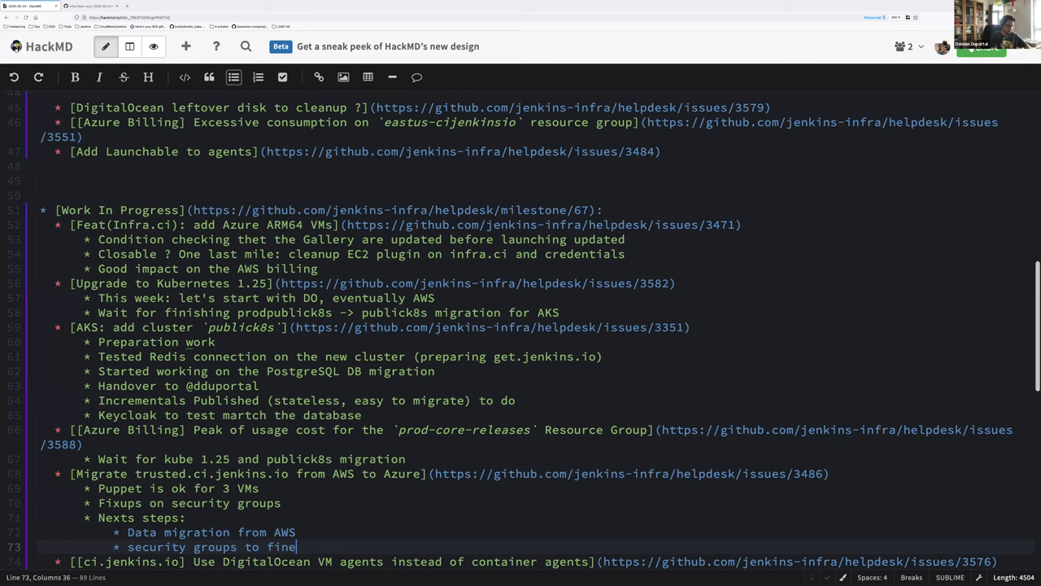
type(" tune for perman")
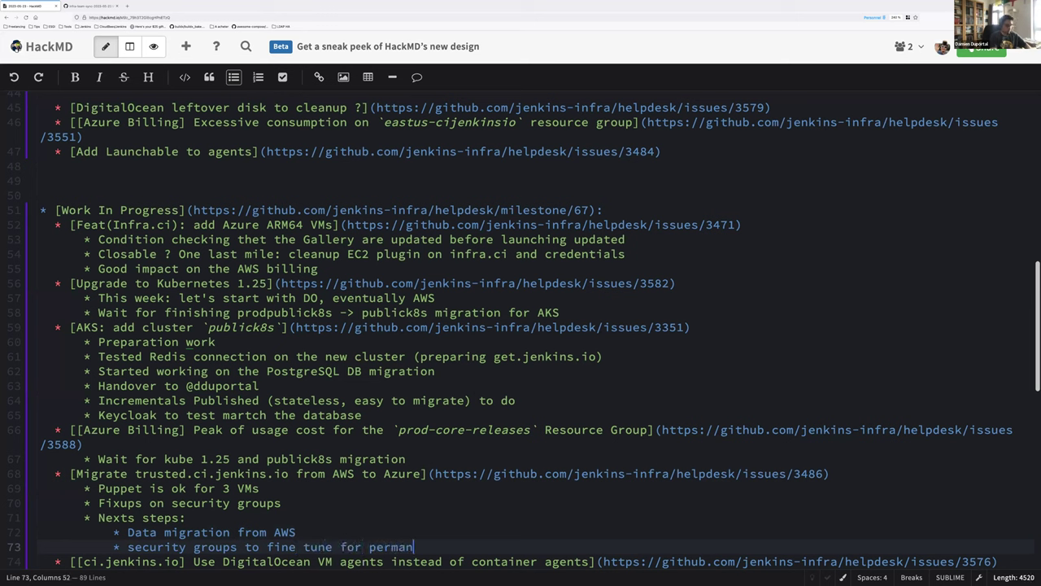
type("ent agent")
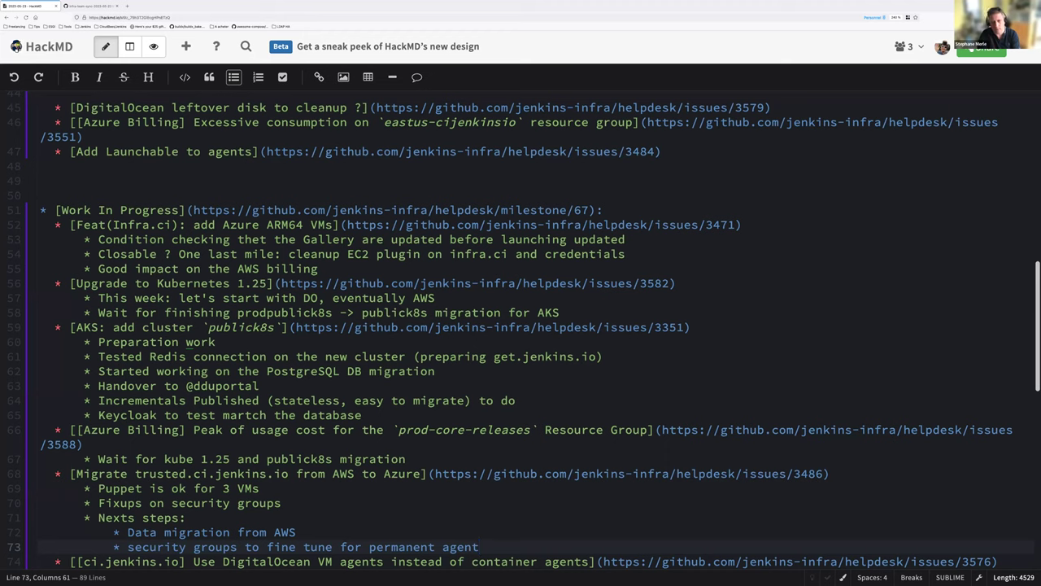
scroll(269, 327, "down", 5)
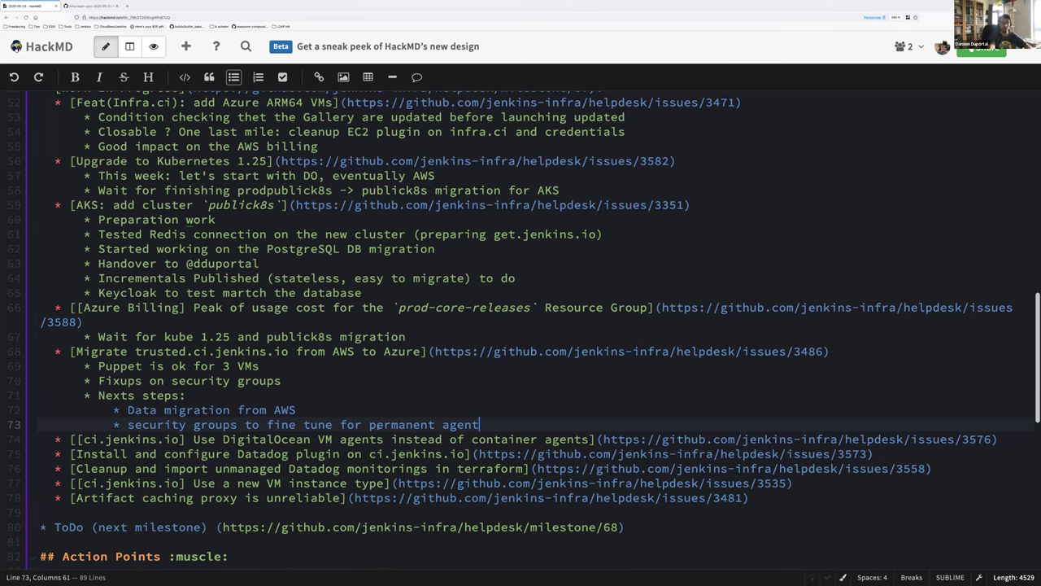
scroll(178, 420, "down", 1)
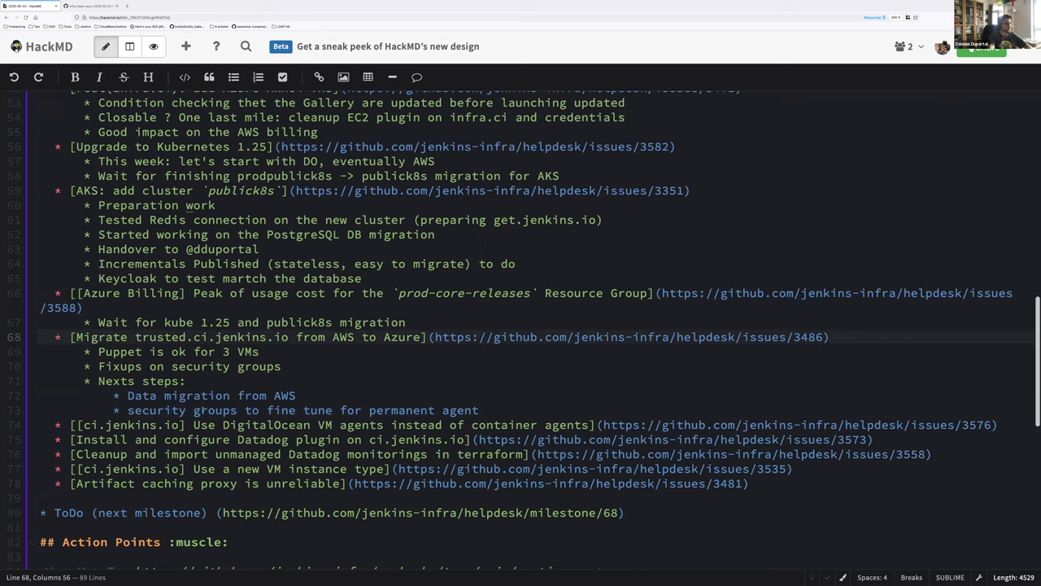
key("ctrl+l")
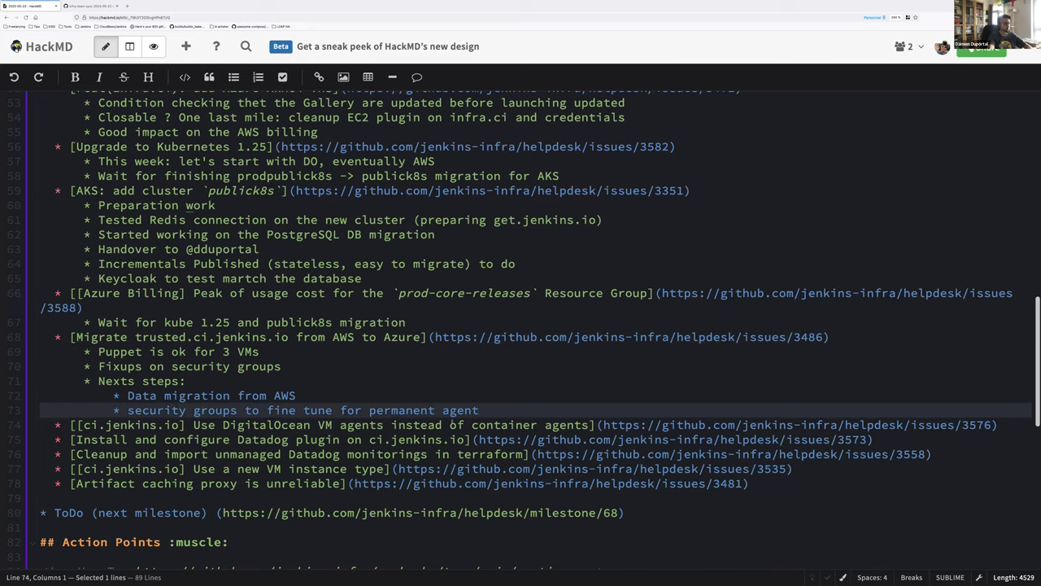
- Append "=>" and the lead's handle, "with" the colleague's handle and "secondary", to the "Data migration from AWS" item
left_click(326, 396)
type("=> ")
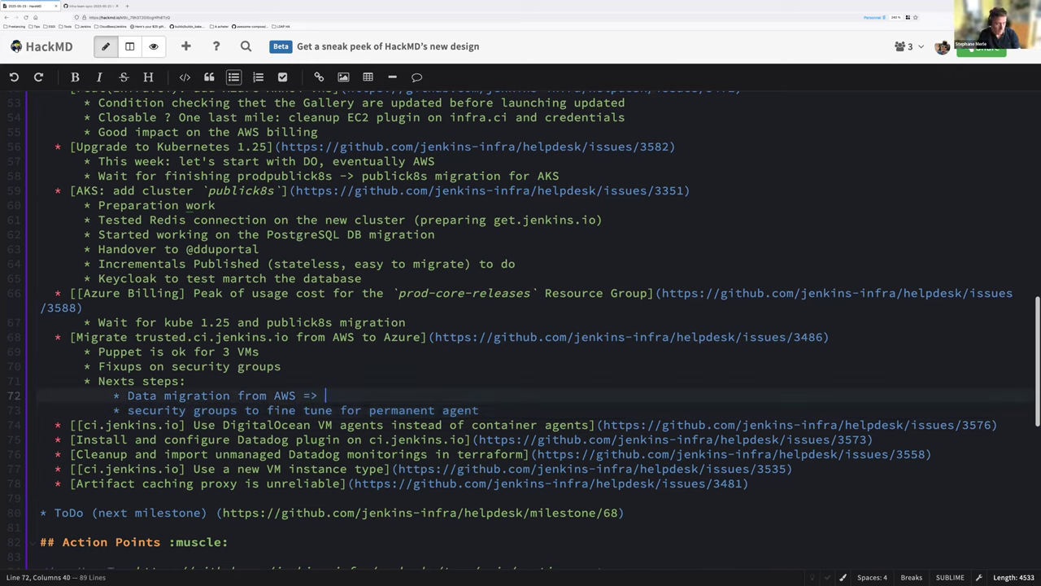
type("@dduportal with @sm")
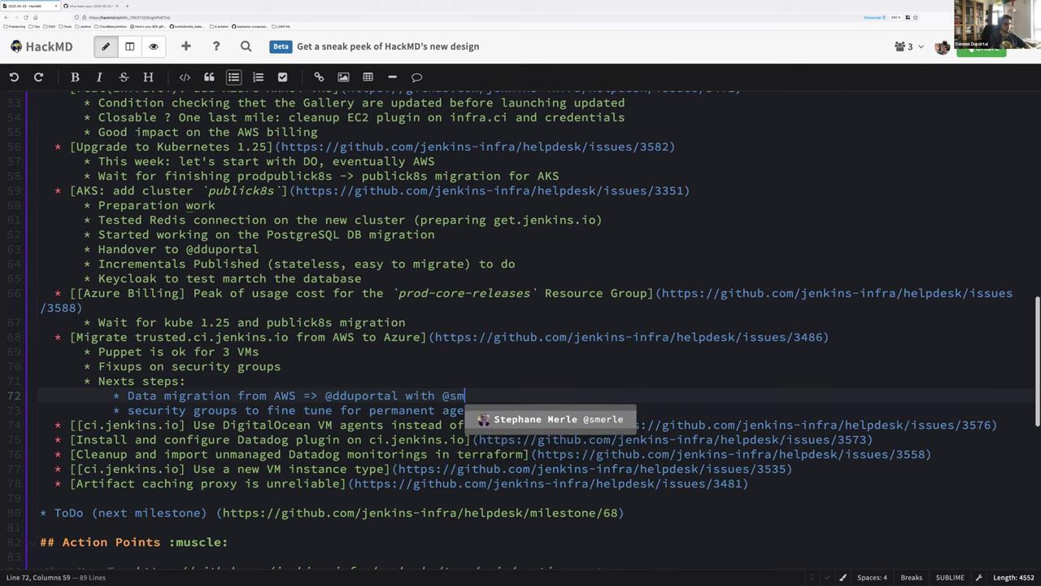
key("Return")
type("second")
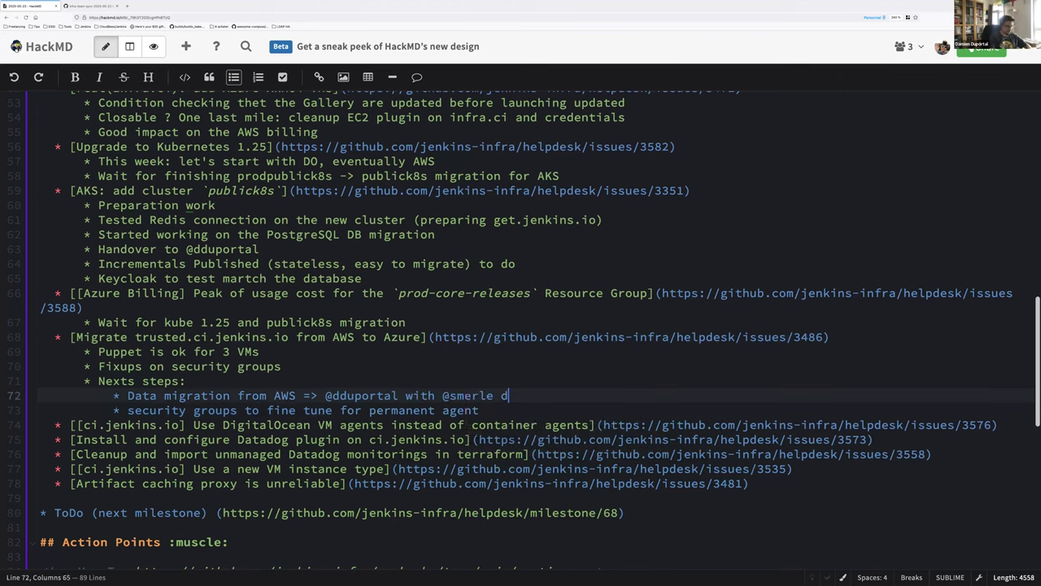
type("ary")
- Copy the assignment text from the data migration item onto the end of the permanent agent security groups item, after "=>"
key("ctrl+shift+Left")
key("ctrl+shift+Left")
key("ctrl+shift+Left")
key("ctrl+shift+Left")
key("ctrl+shift+Left")
key("ctrl+shift+Left")
key("ctrl+c")
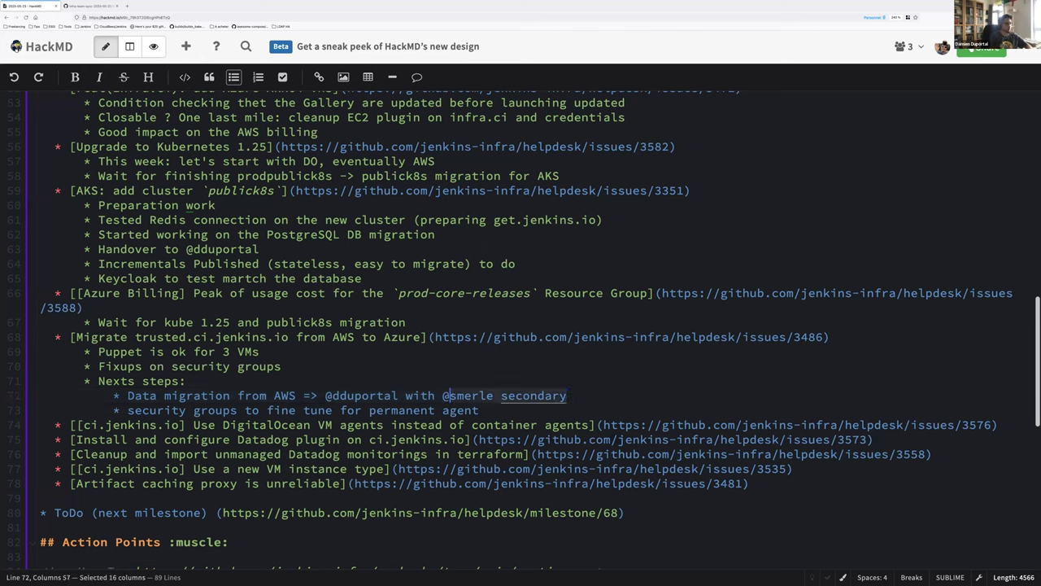
left_click(479, 410)
type("=>")
key("ctrl+v")
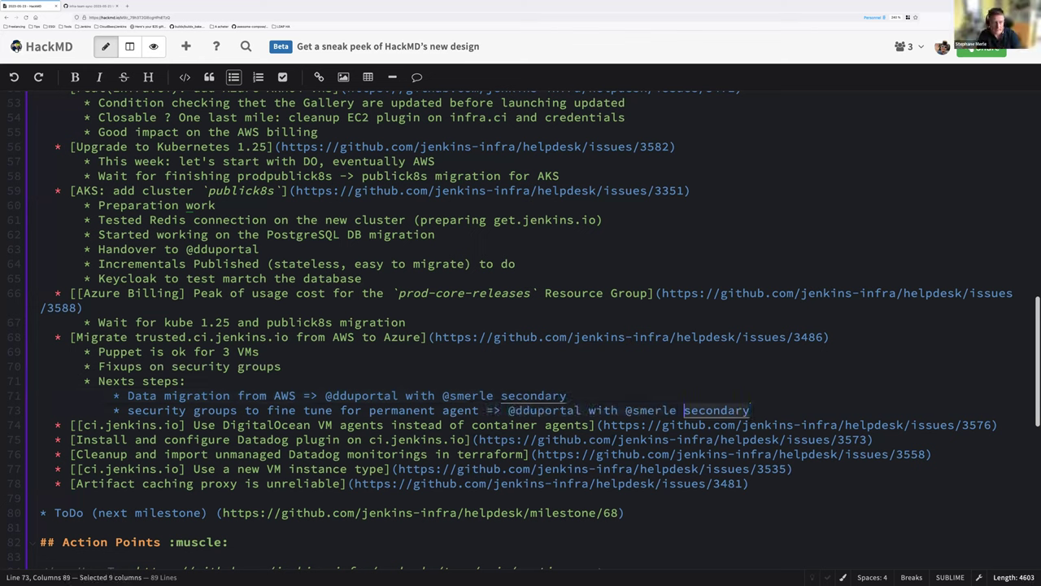
- Swap the two handles in the security groups item so the colleague leads and the data migration lead is secondary
key("ctrl+Left")
key("BackSpace")
key("BackSpace")
key("BackSpace")
key("BackSpace")
key("BackSpace")
key("Delete")
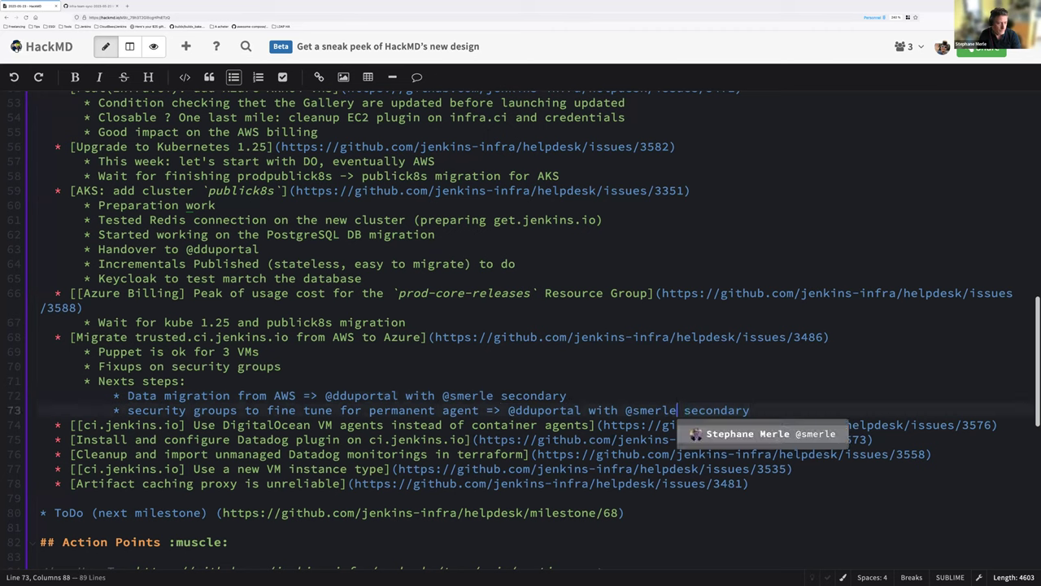
left_click(516, 410)
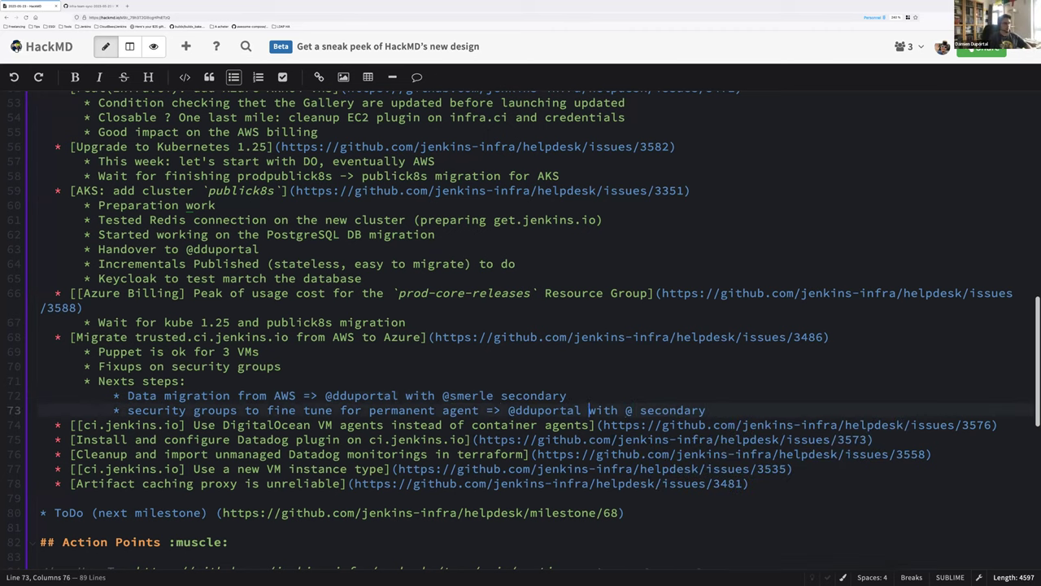
type("smerle")
key("ctrl+shift+Right")
key("ctrl+x")
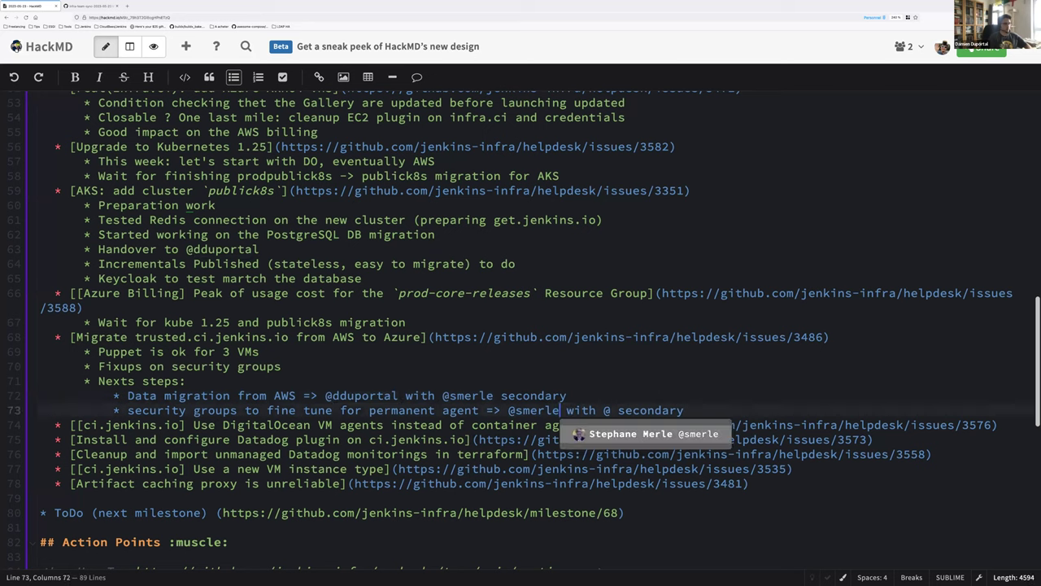
left_click(610, 410)
key("ctrl+v")
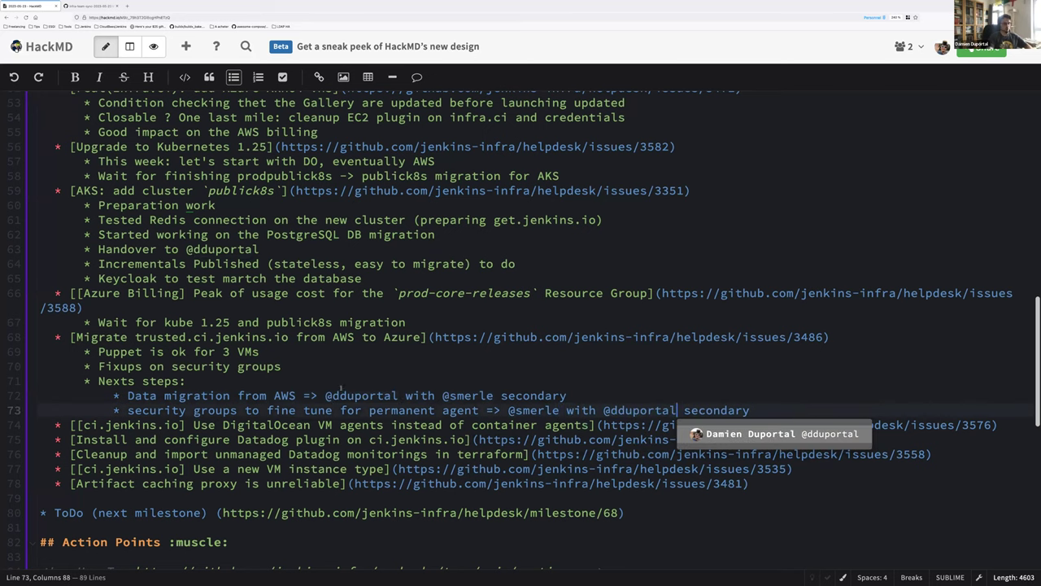
- Under the DigitalOcean VM agents issue, add "Initial build of a VM custom image built with packer (close to our setup) but not fully automated yet (PoC)"
left_click(340, 395)
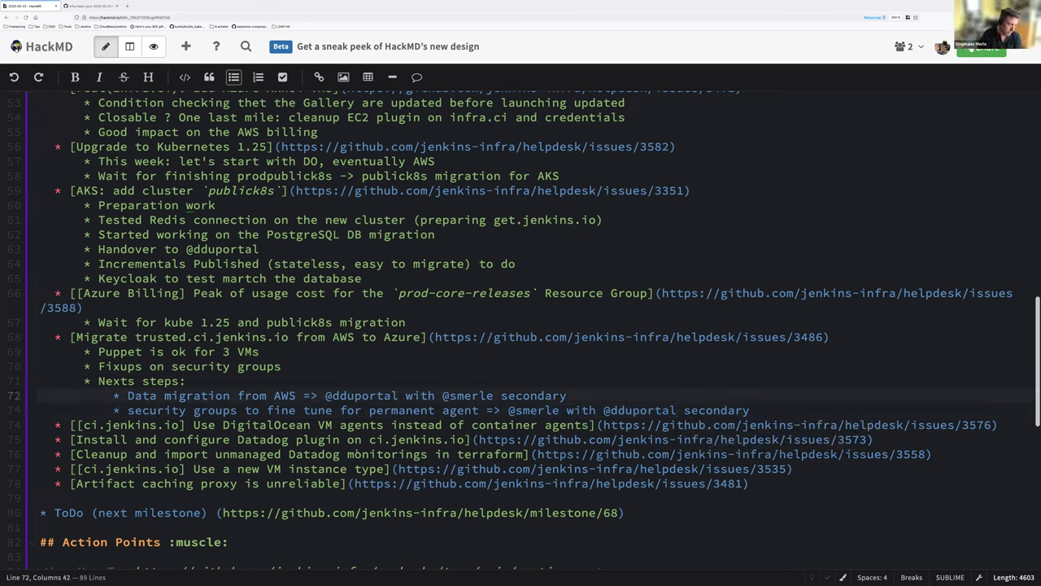
left_click(311, 425)
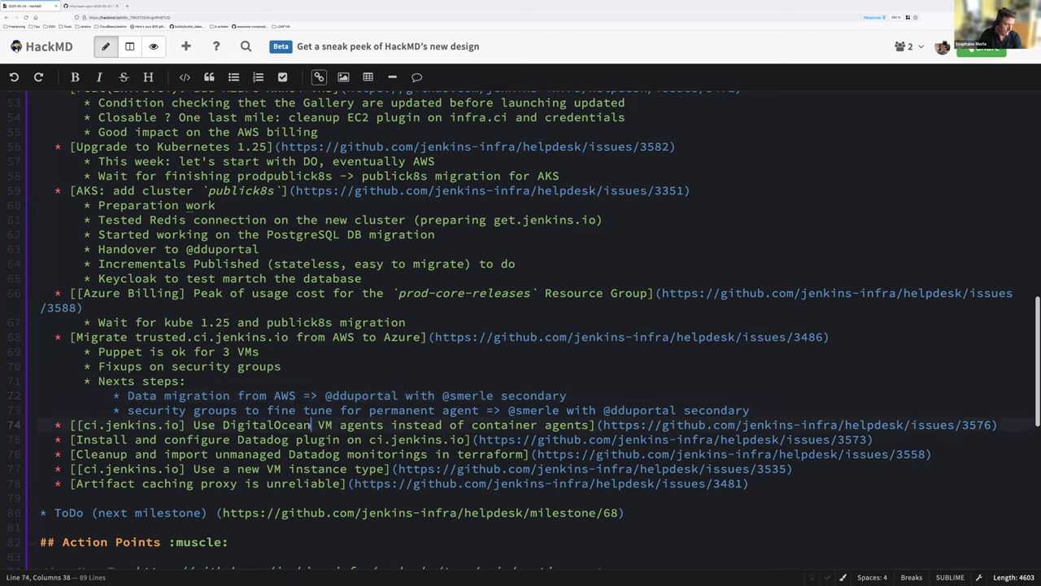
triple_click(311, 425)
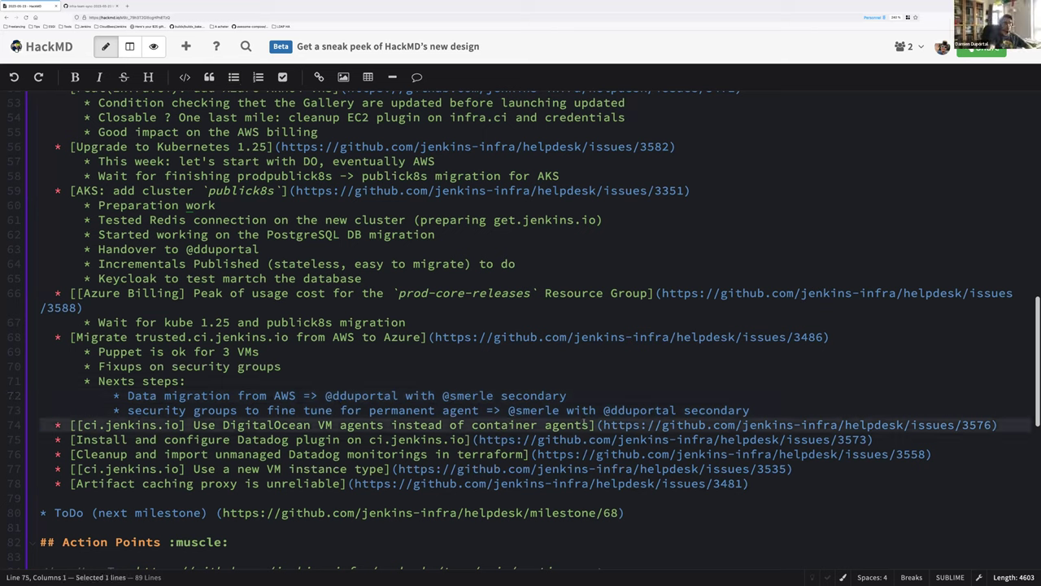
left_click(600, 424)
left_click_drag(603, 424, 994, 424)
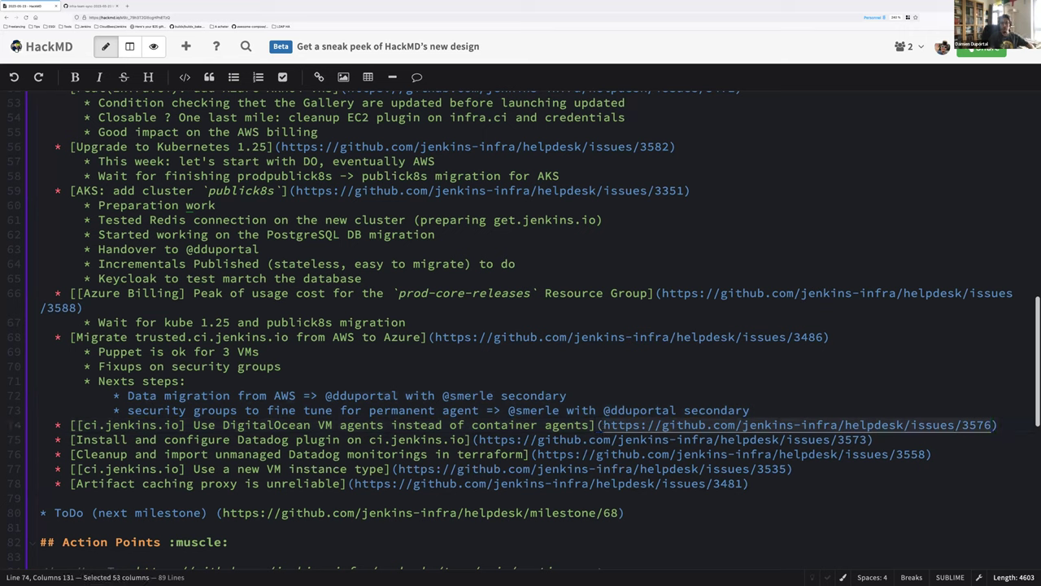
key("End")
key("Return")
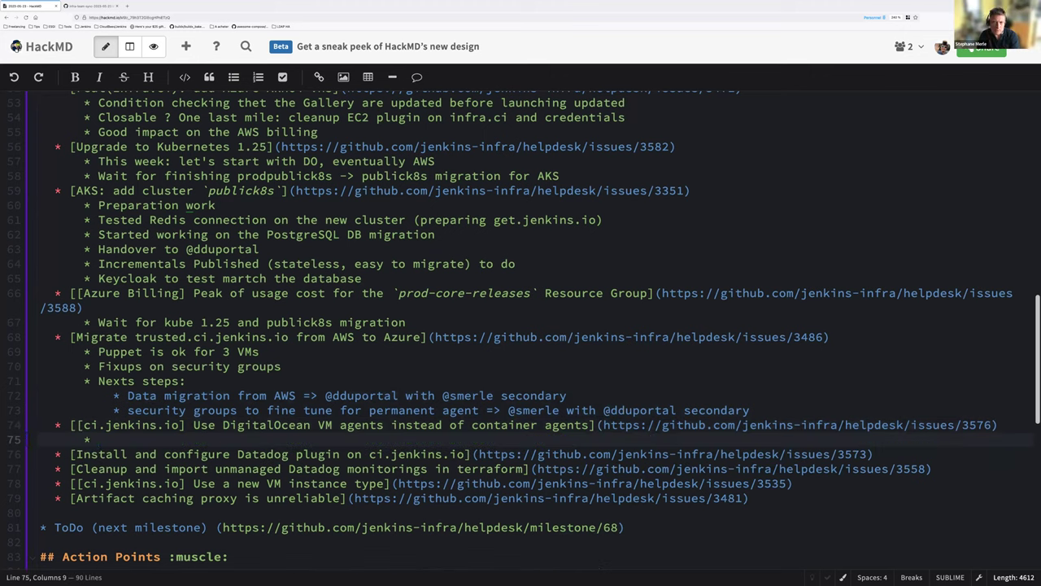
type("Initial ")
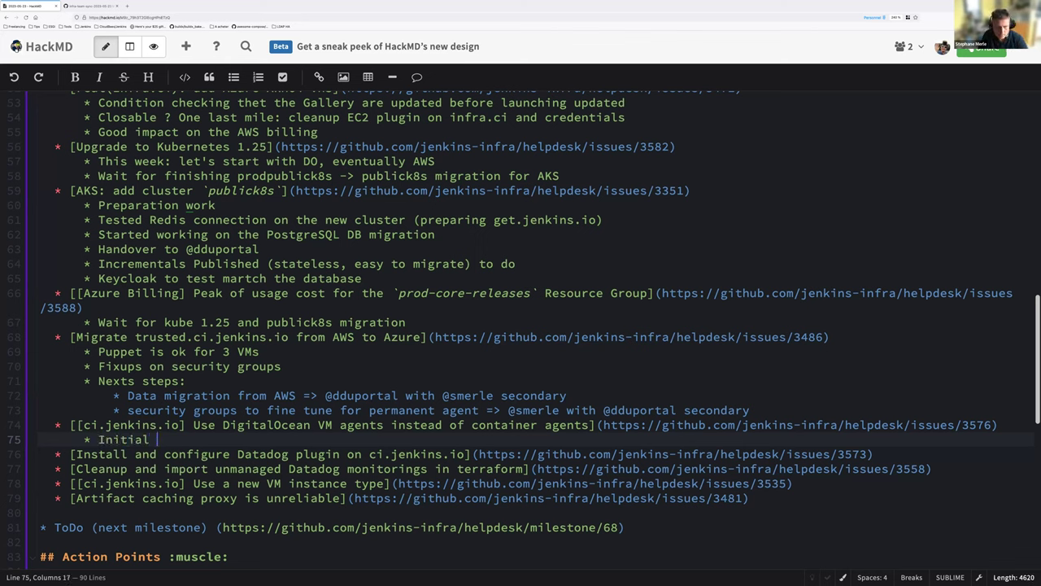
type("build of a VM ")
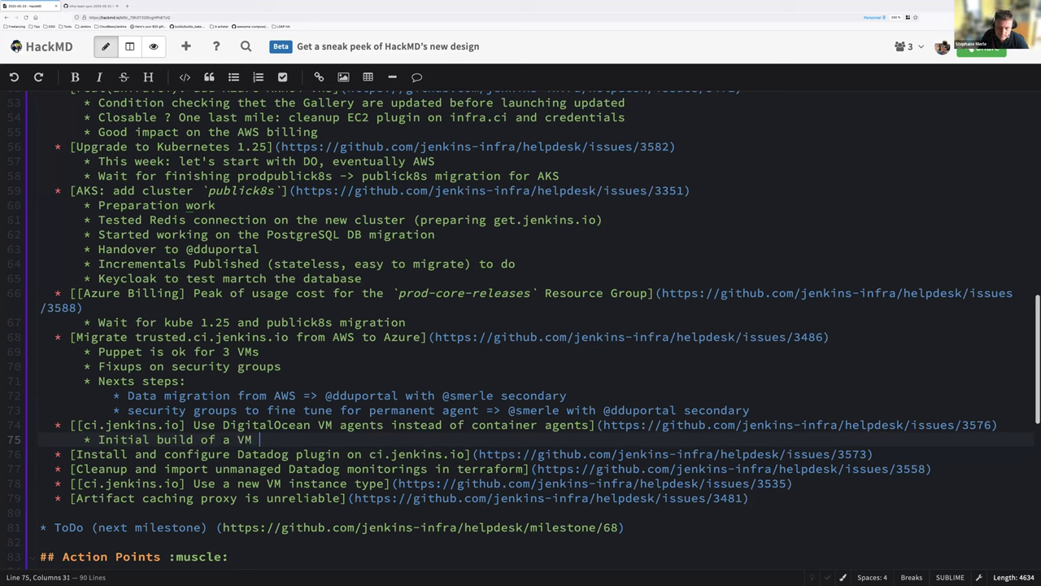
type("custom image built with packer (close to our setup) but not fully automated yet (t")
key("BackSpace")
key("BackSpace")
key("BackSpace")
type("(PoC)")
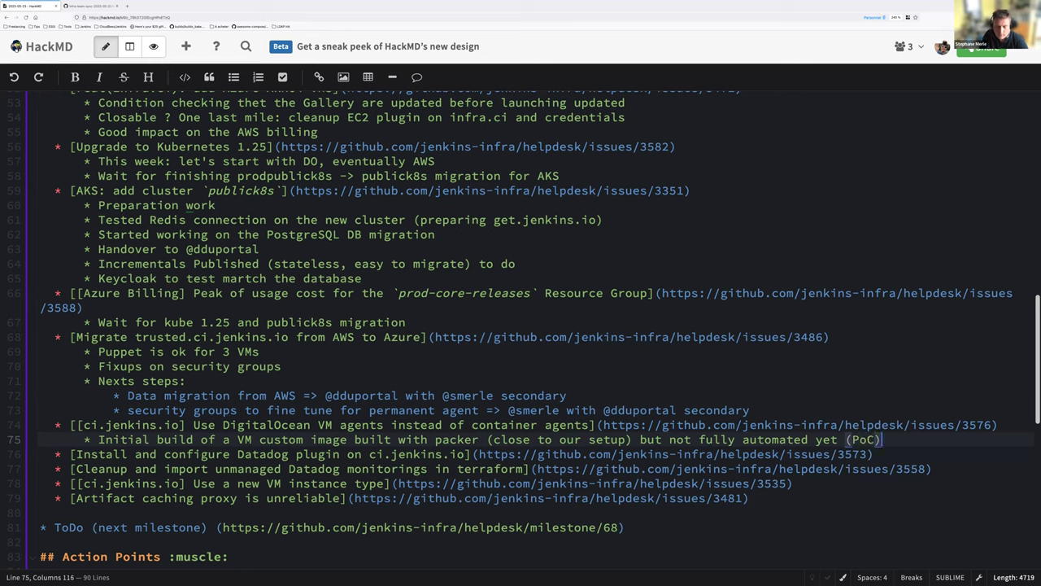
- Add the sub-items 'No Linux ARM64, No Windows in DO, but at least "normal" and "highmem" VMs' and 'Defer in 2 weeks' below the PoC note
key("Return")
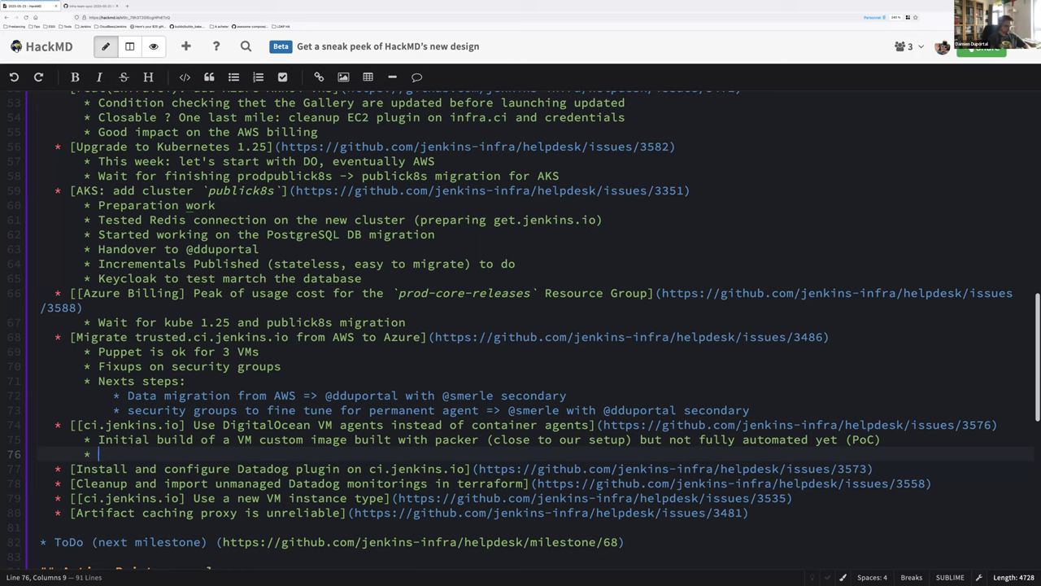
type("No Linux ARM64, No Windows in DO, but at least \"normal")
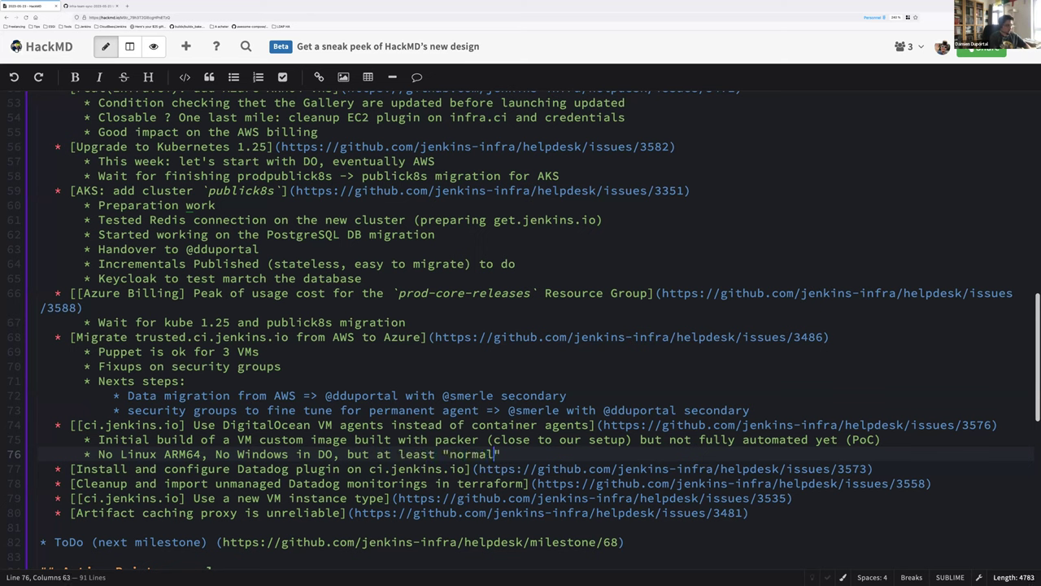
key("BackSpace")
type("\" \"and")
left_click(515, 454)
key("BackSpace")
key("End")
type("highmem\"")
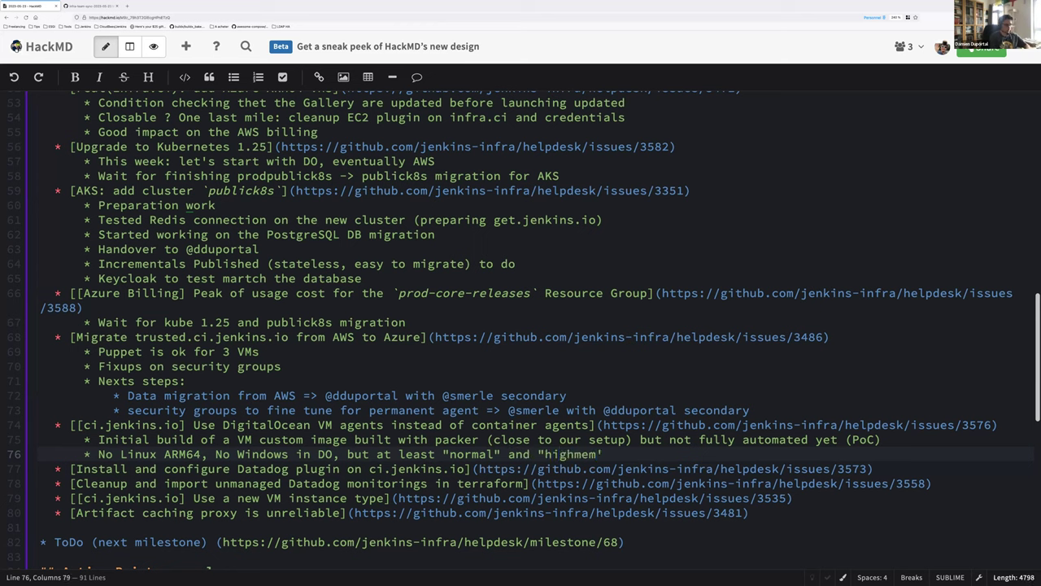
key("BackSpace")
type("VMs")
key("Return")
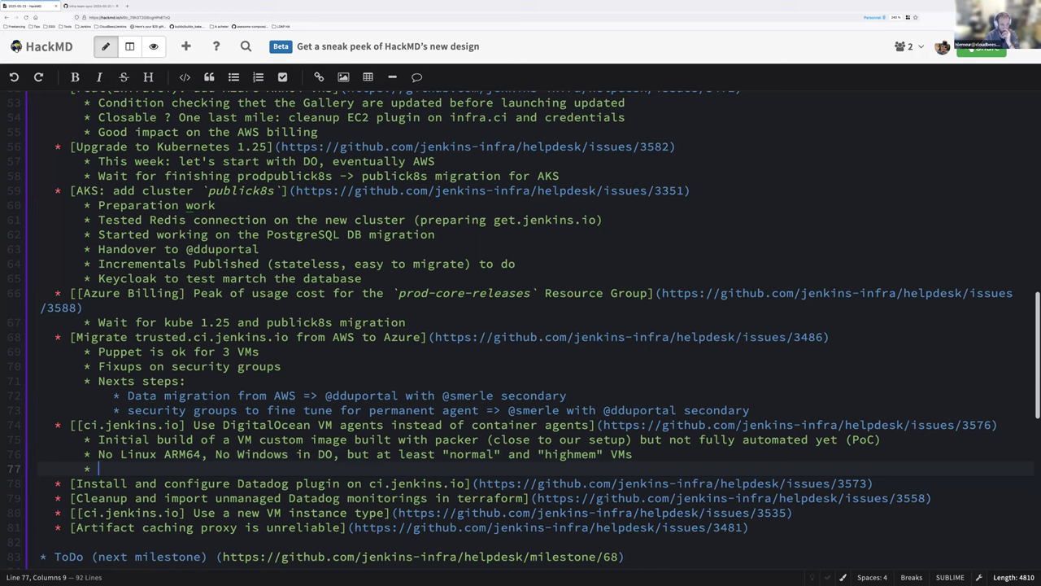
type("Defer in 2 weeks")
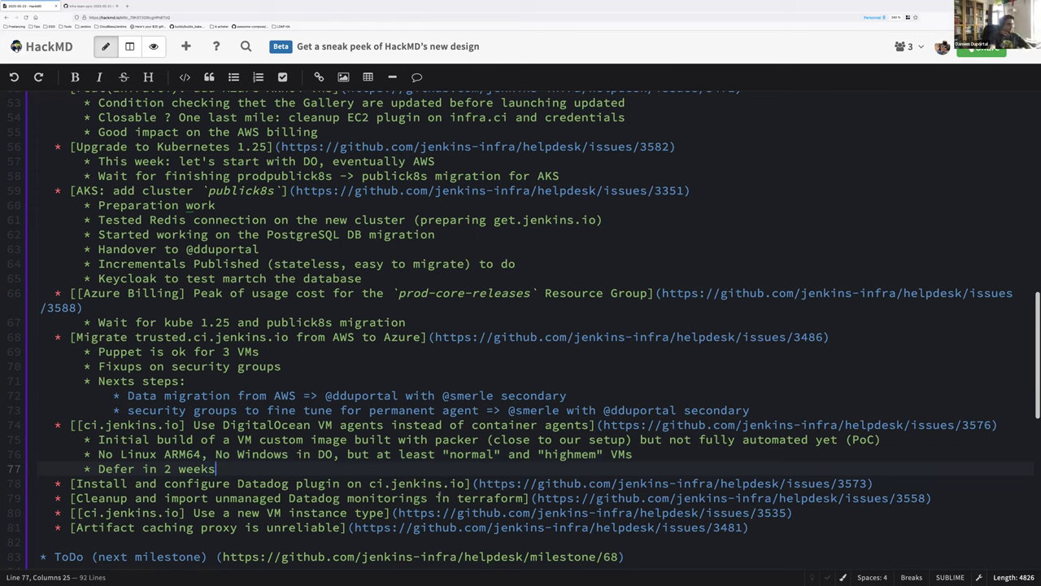
- Add the sub-item "WiP to enable communication ci.j container <-> host datadog agent" under the issue about installing the Datadog plugin
left_click(478, 483)
left_click_drag(478, 483, 870, 483)
left_click(870, 484)
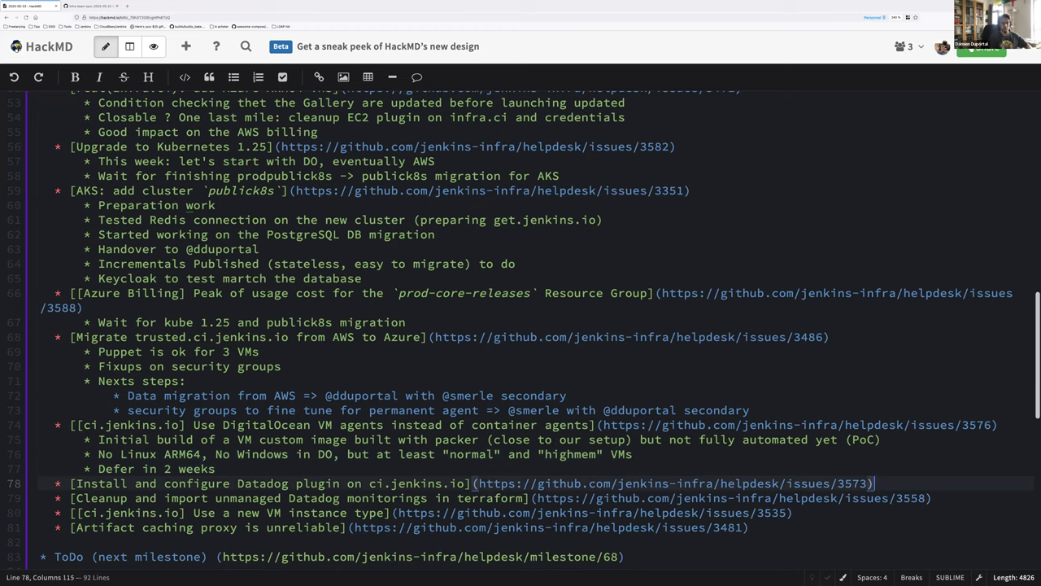
key("Return")
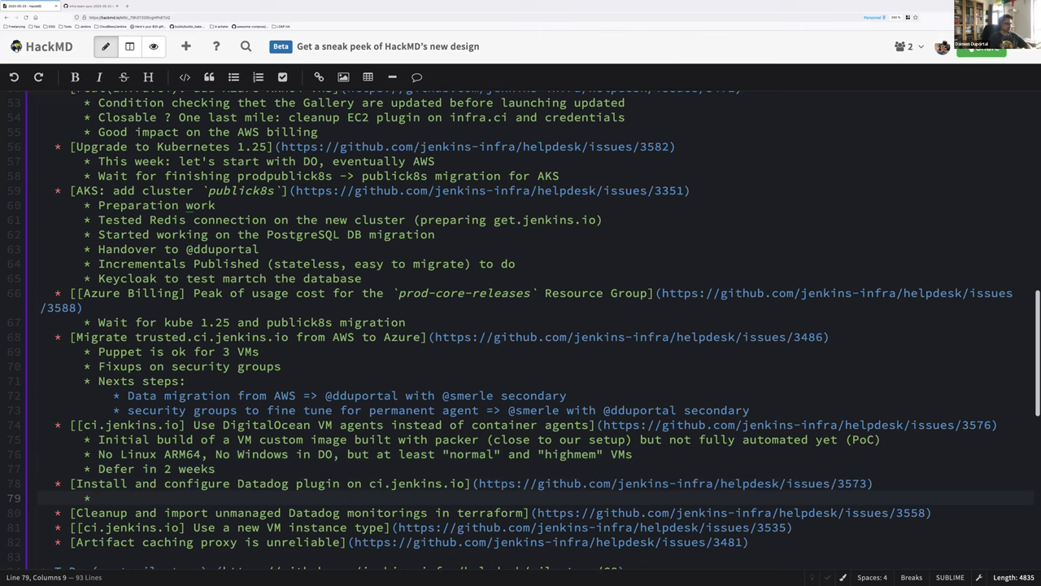
left_click(97, 469)
key("Down")
key("Down")
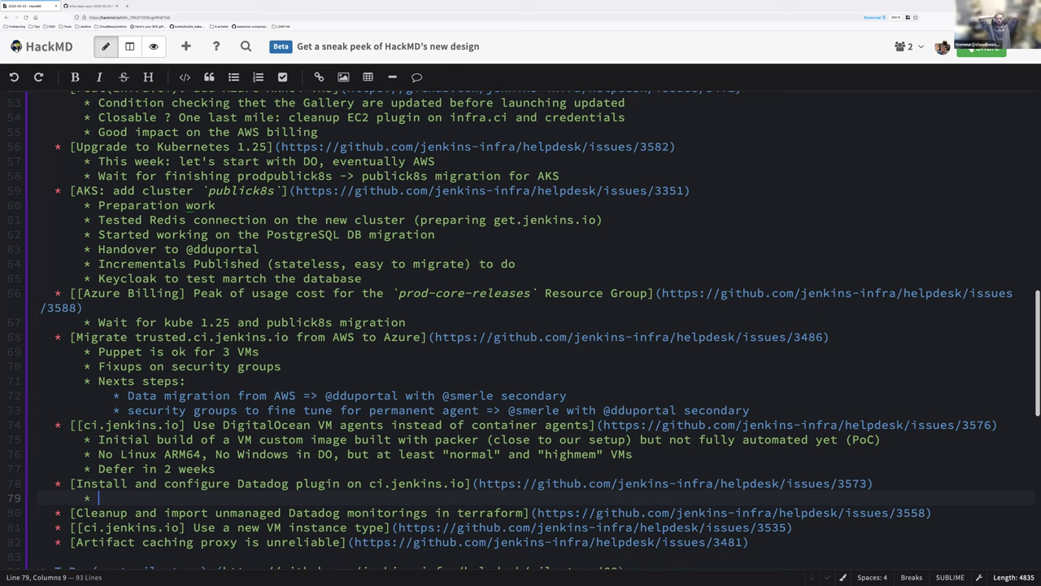
type("Still to")
key("shift+Home")
type("W")
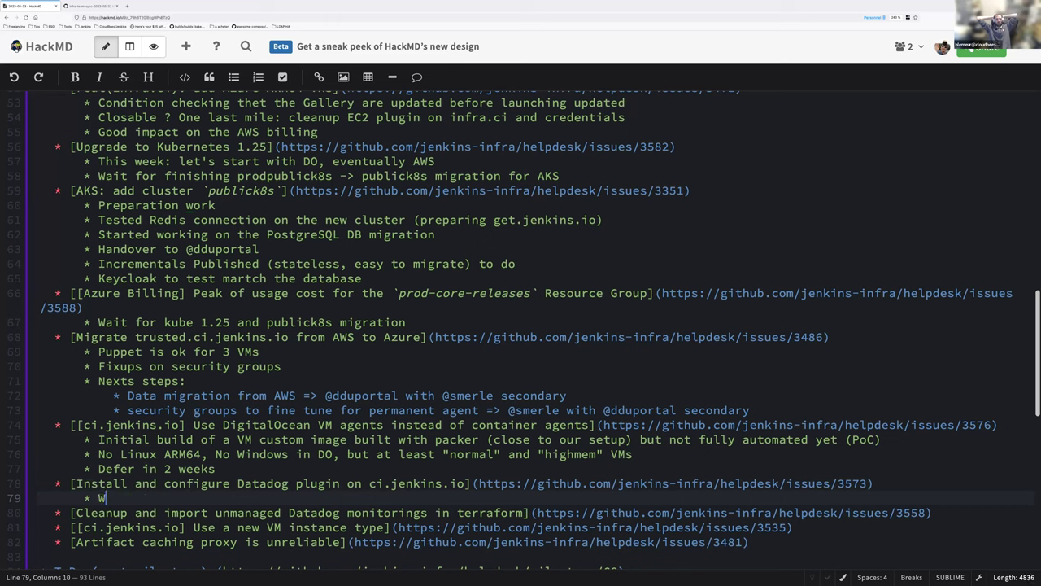
type("iP to communicate")
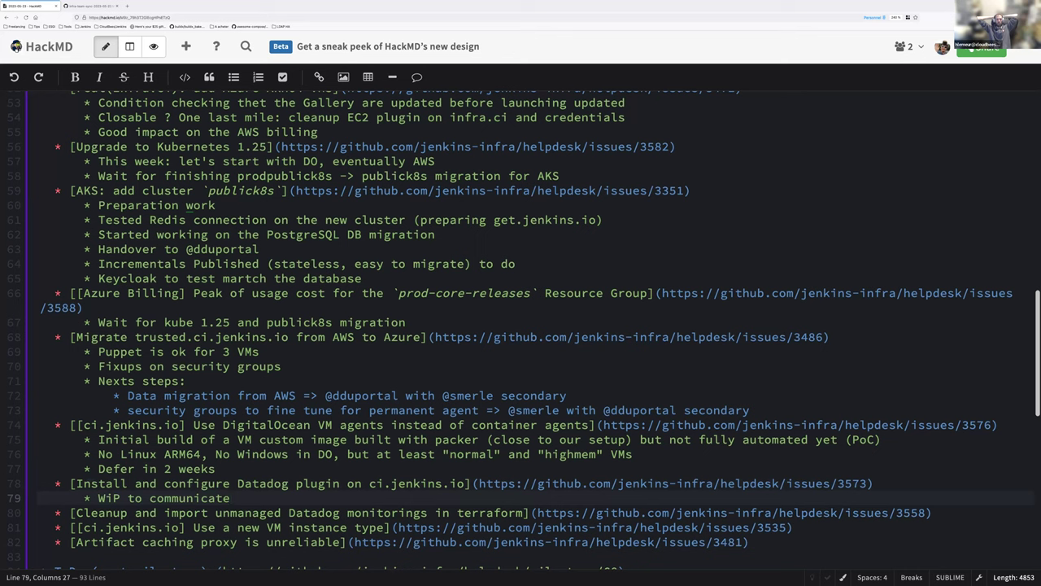
type("enable")
key("End")
key("BackSpace")
type("ion ")
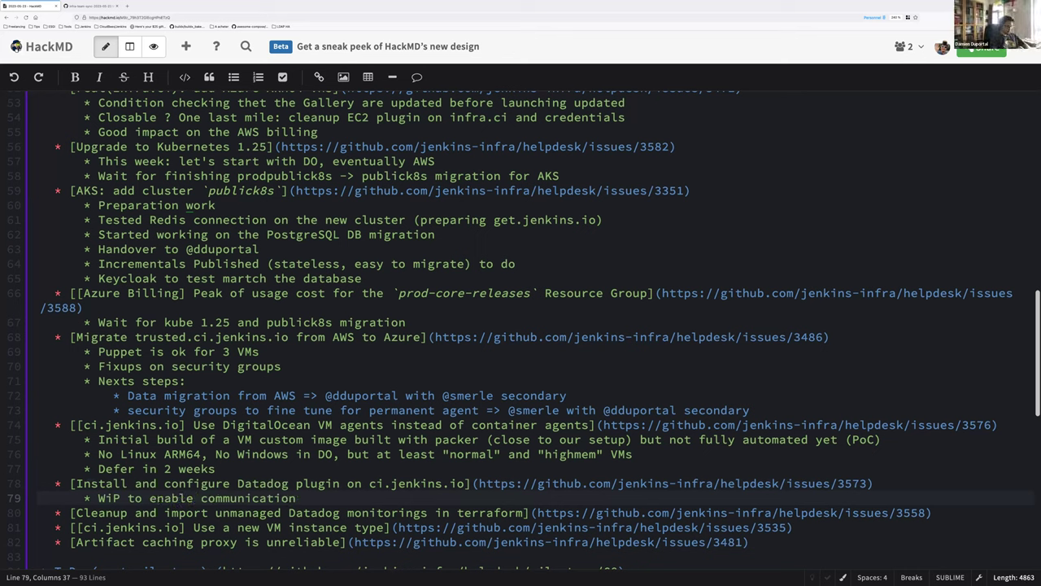
type("ci.j container <")
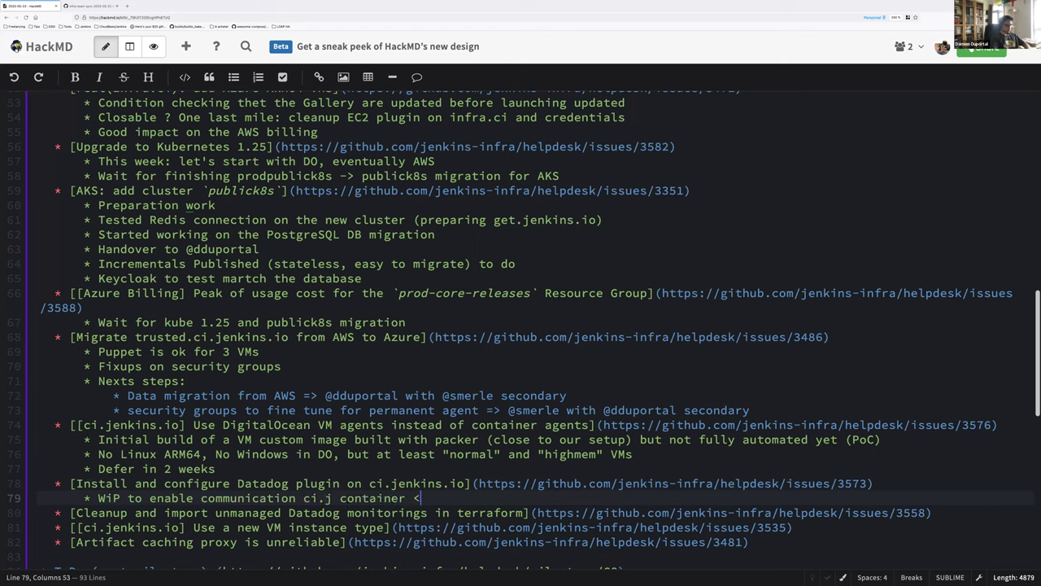
type("-> host data")
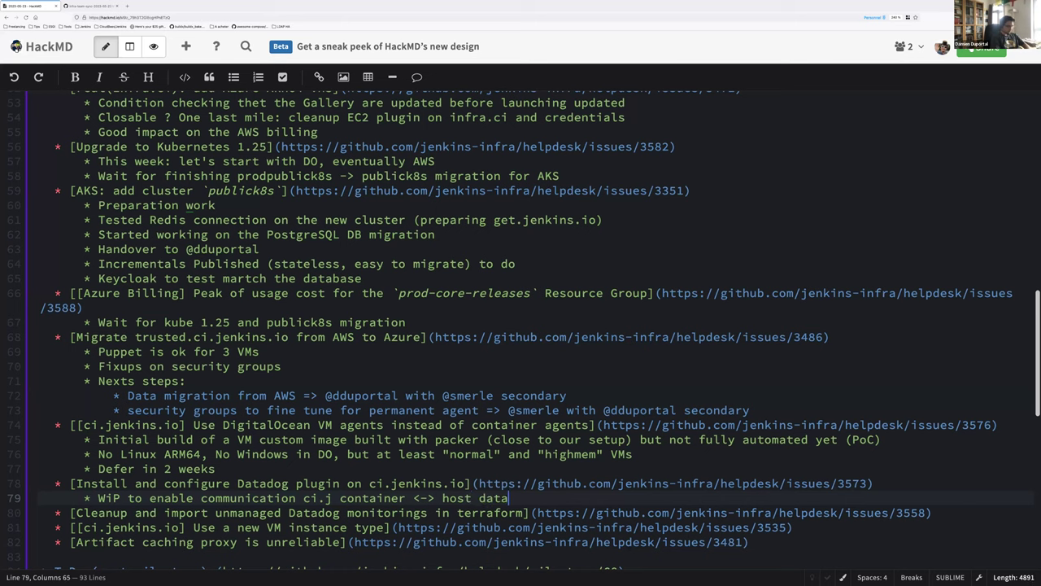
type("dog agent")
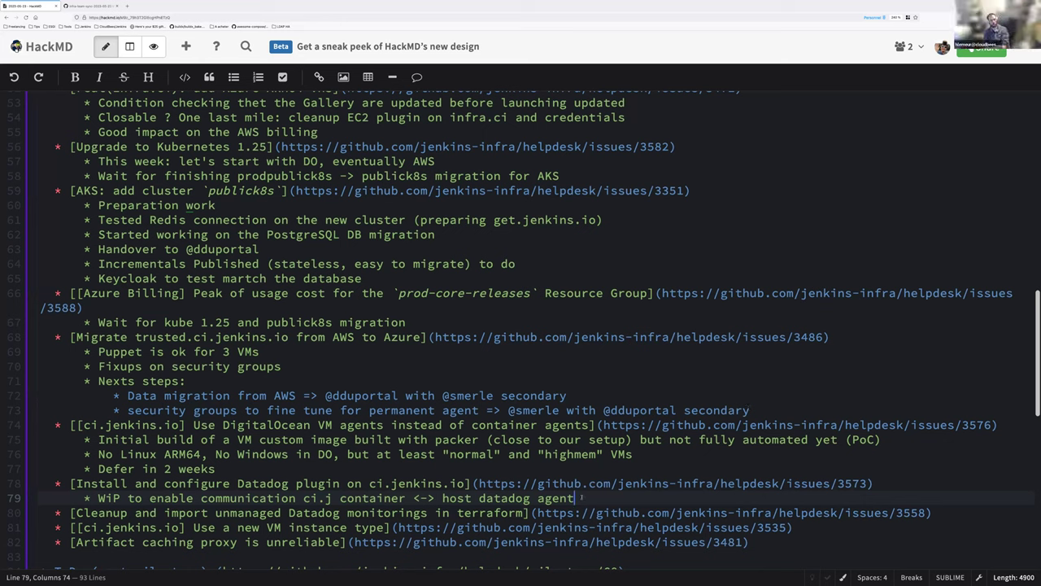
- Add the sub-item "Need team sync" below the note about the host datadog agent
key("Return")
type("Need ")
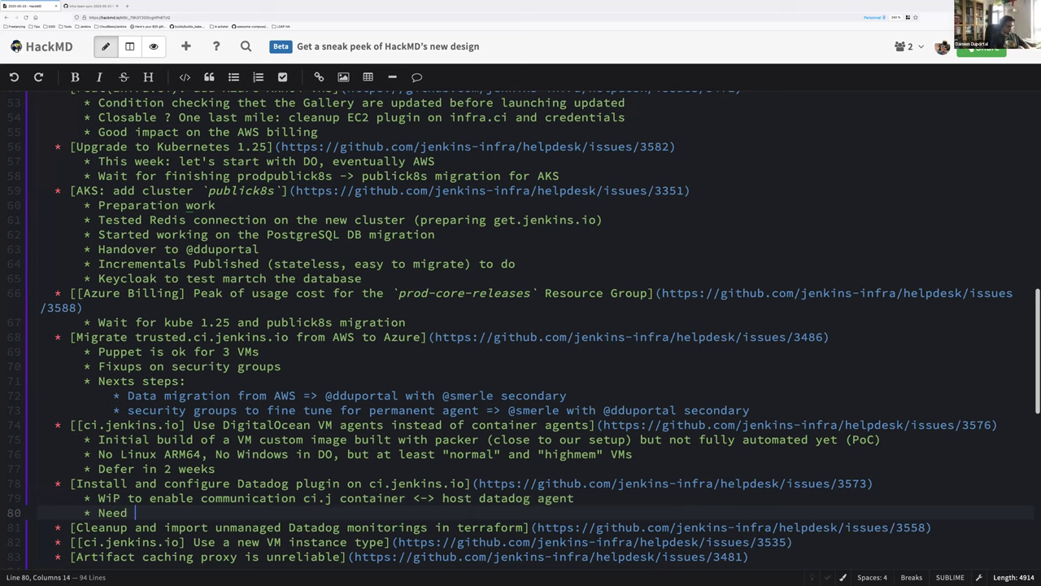
type("team sync")
- Add the sub-item "2 old monitor not applicable anymore" under the issue about cleaning up and importing unmanaged Datadog monitorings
left_click(933, 527)
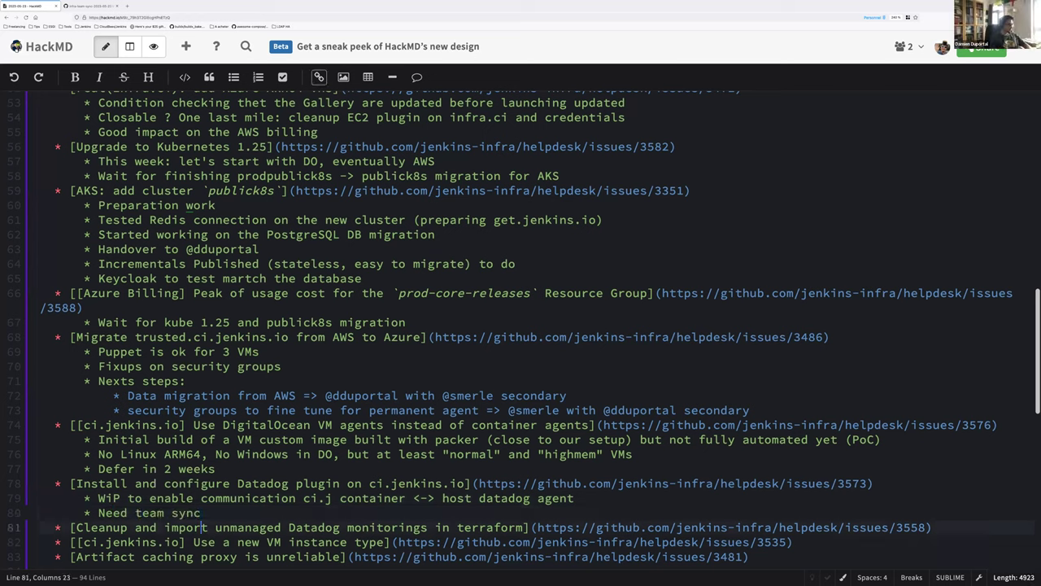
key("Return")
key("Tab")
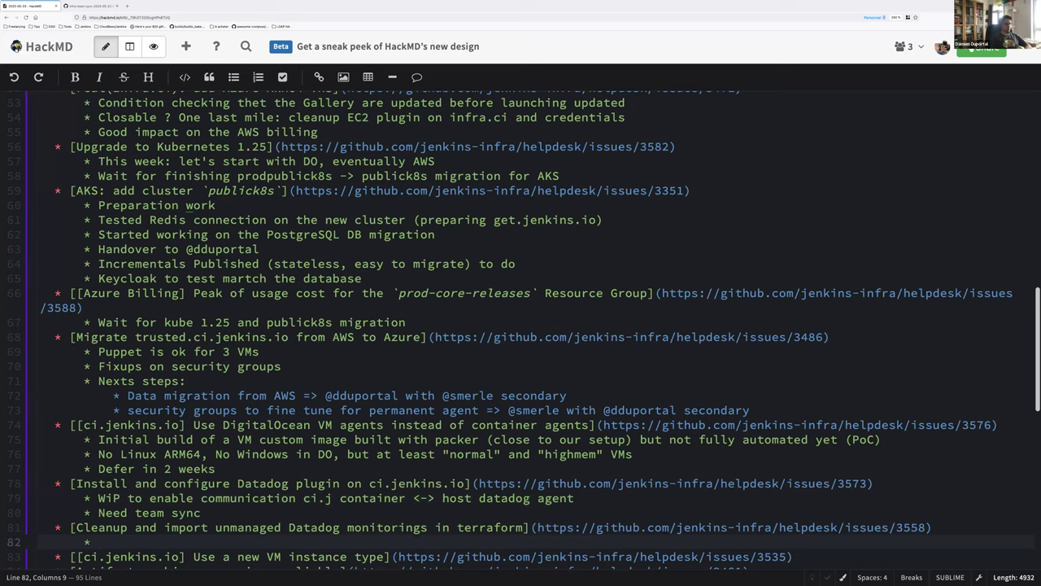
key("Up")
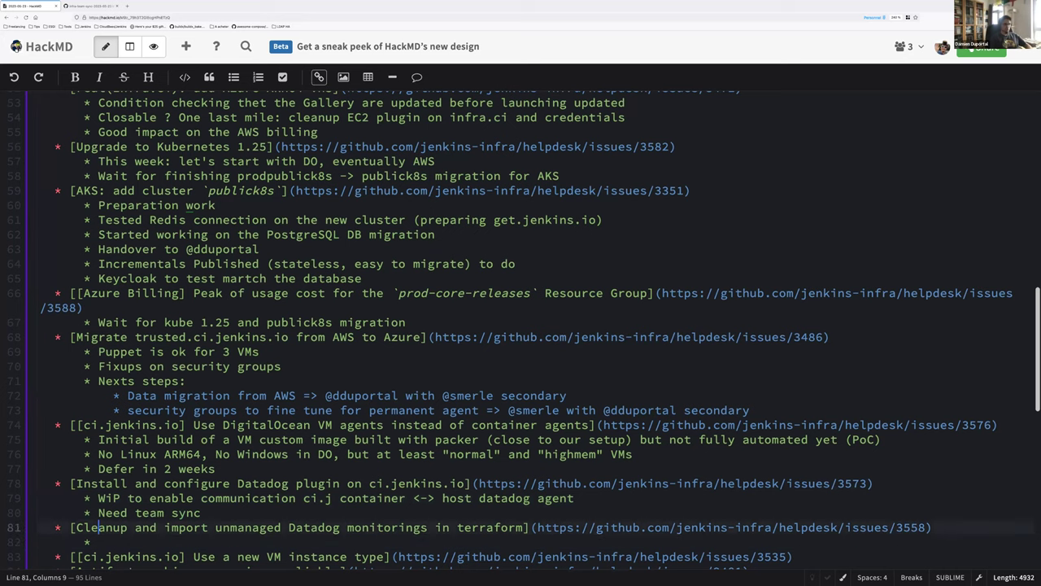
scroll(705, 503, "down", 3)
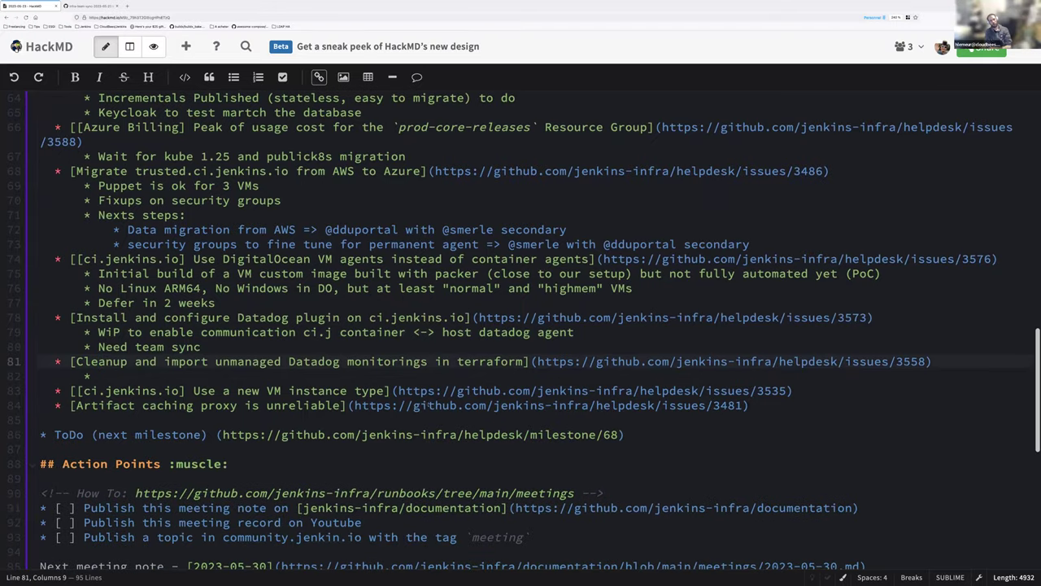
left_click(135, 375)
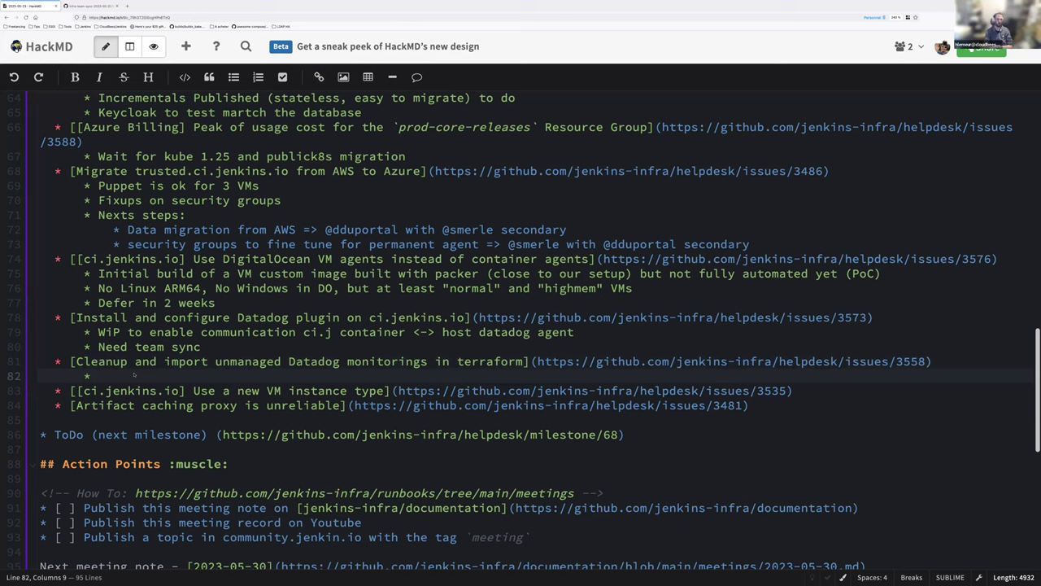
type("2 old monitor not applicab")
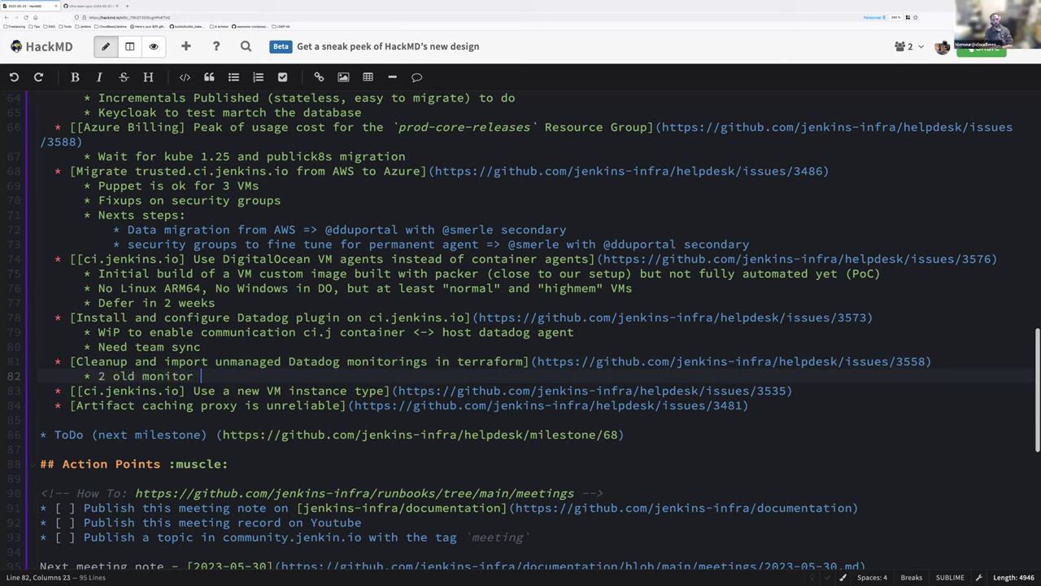
type("le anymore")
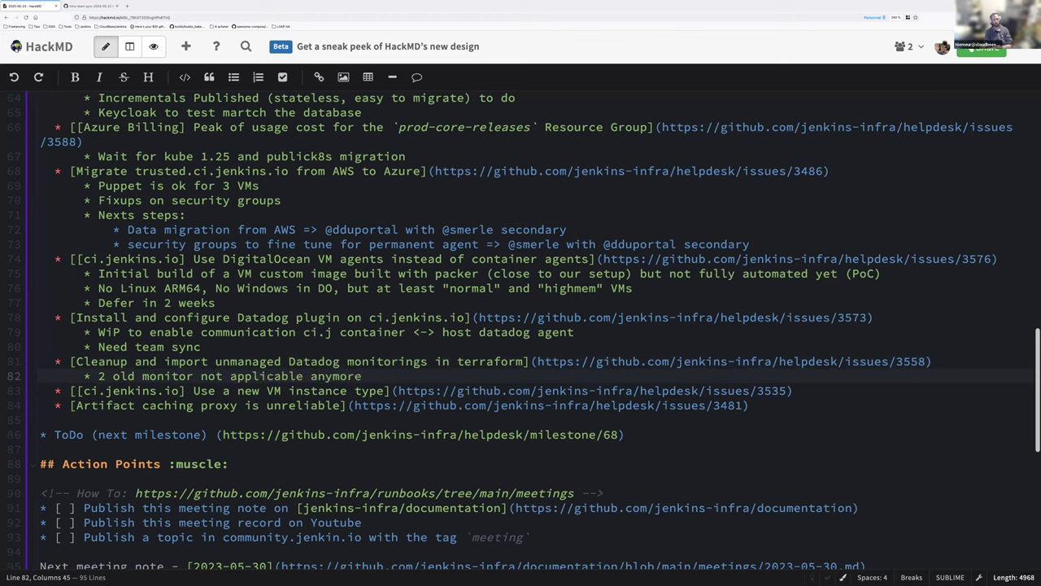
type(":")
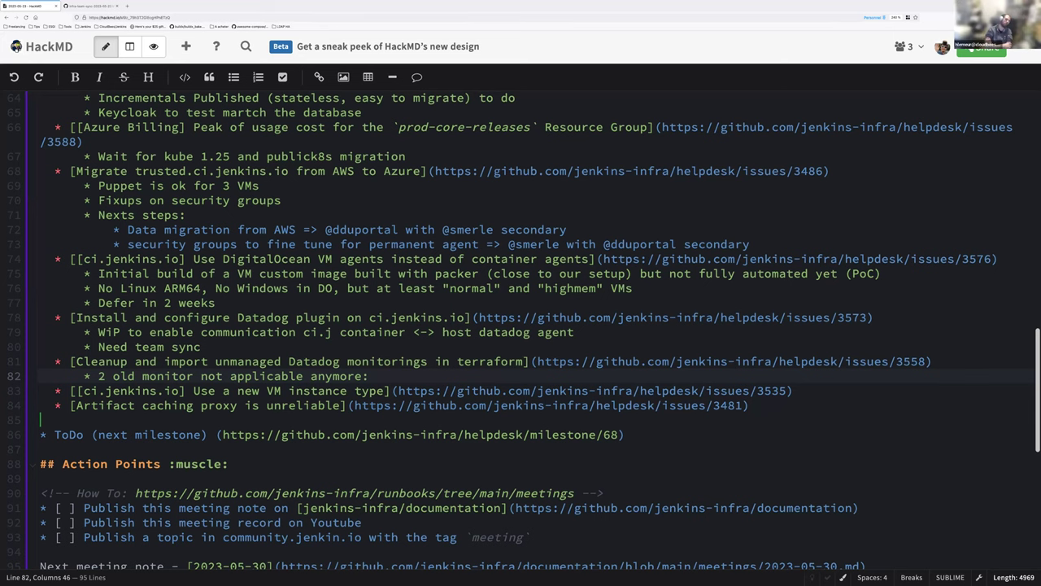
key("BackSpace")
- Add the sub-item "All the other monitors are now managed by Terraform" below the note about the old monitors
key("Return")
type("Al")
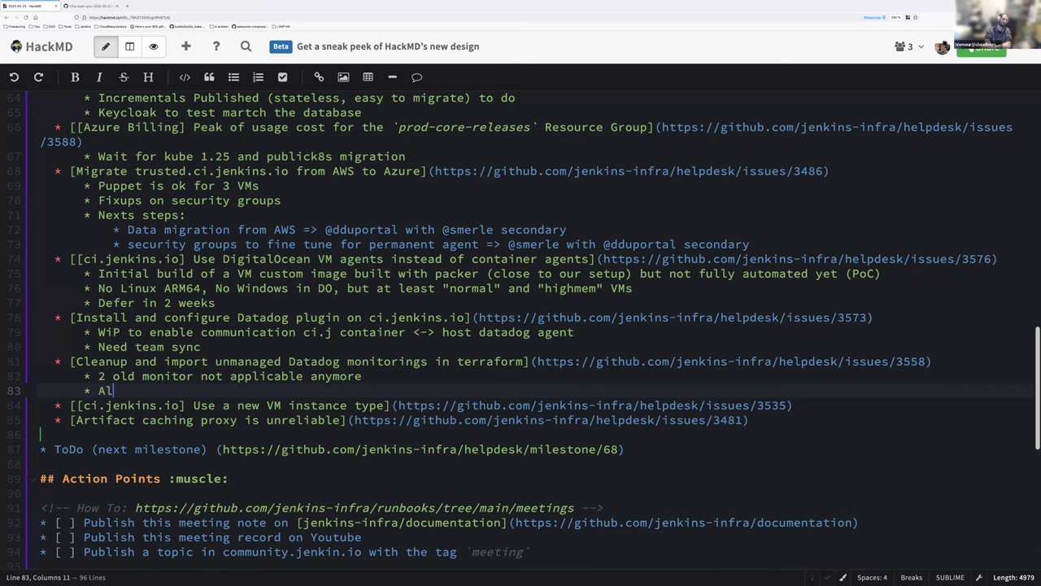
type("l the other")
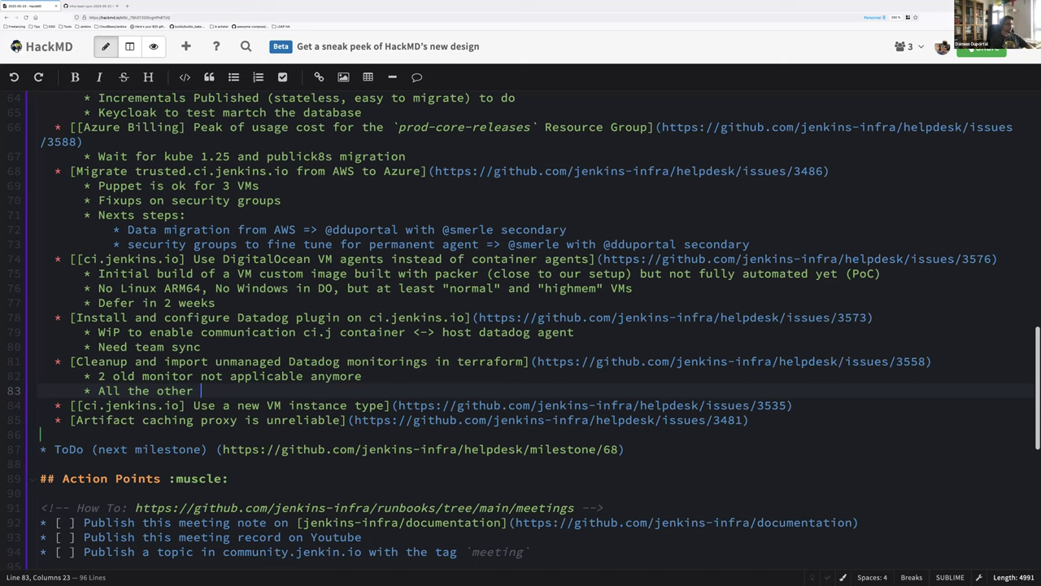
type("montior")
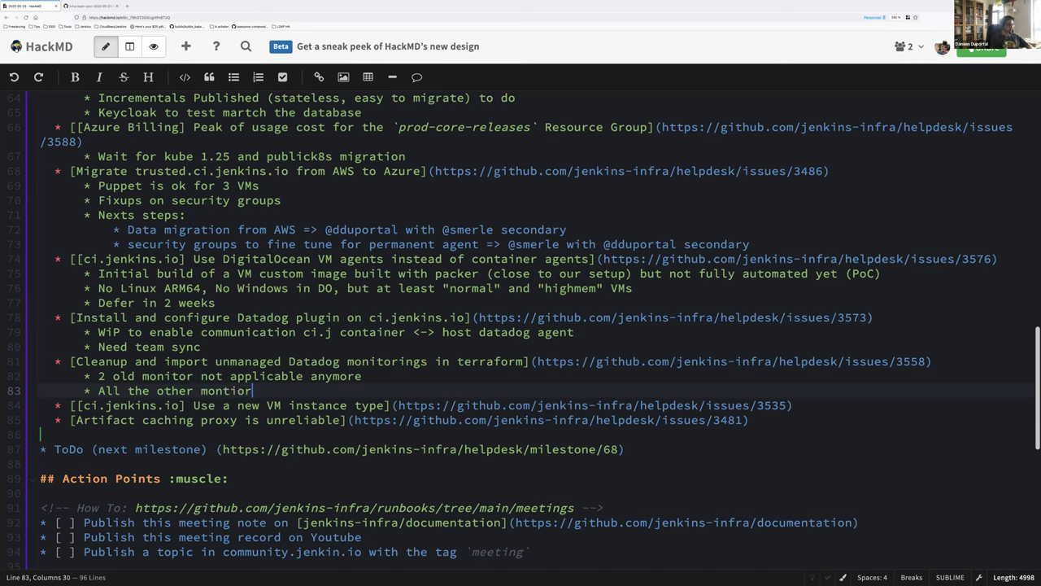
key("BackSpace")
key("BackSpace")
key("BackSpace")
key("BackSpace")
type("itors are now mana")
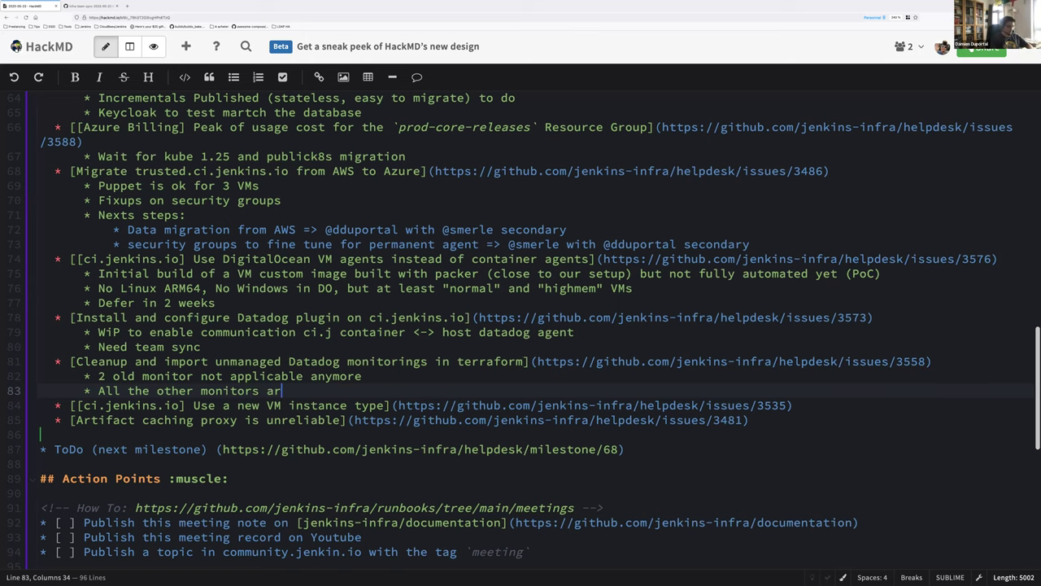
scroll(520, 326, "down", 1)
type("ged ")
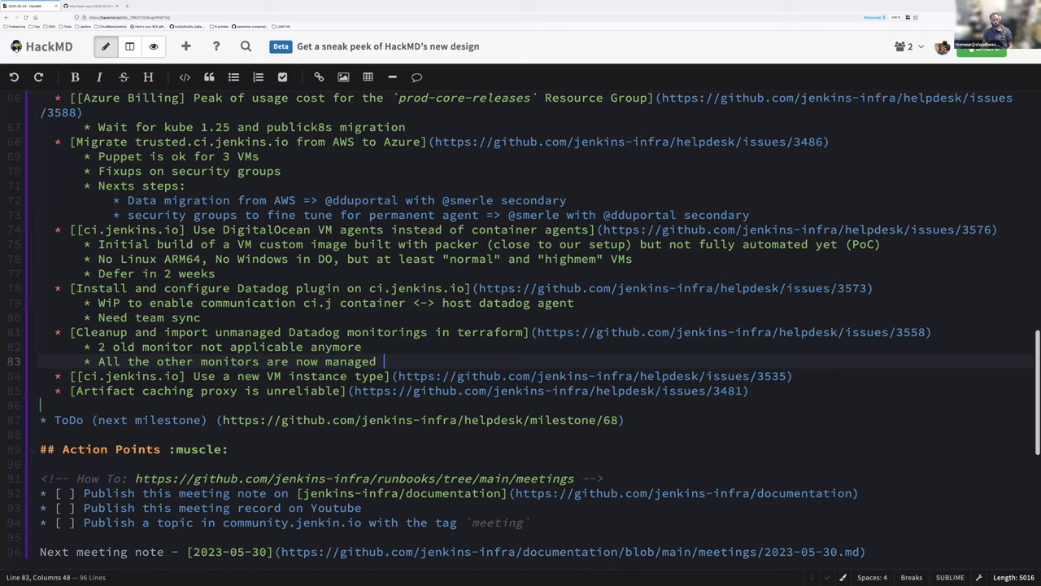
type("by Terraform")
- Extend the old-monitor note with '=> delete + create issue stating the "problem to solve"'
key("Up")
type("=> delete + create i")
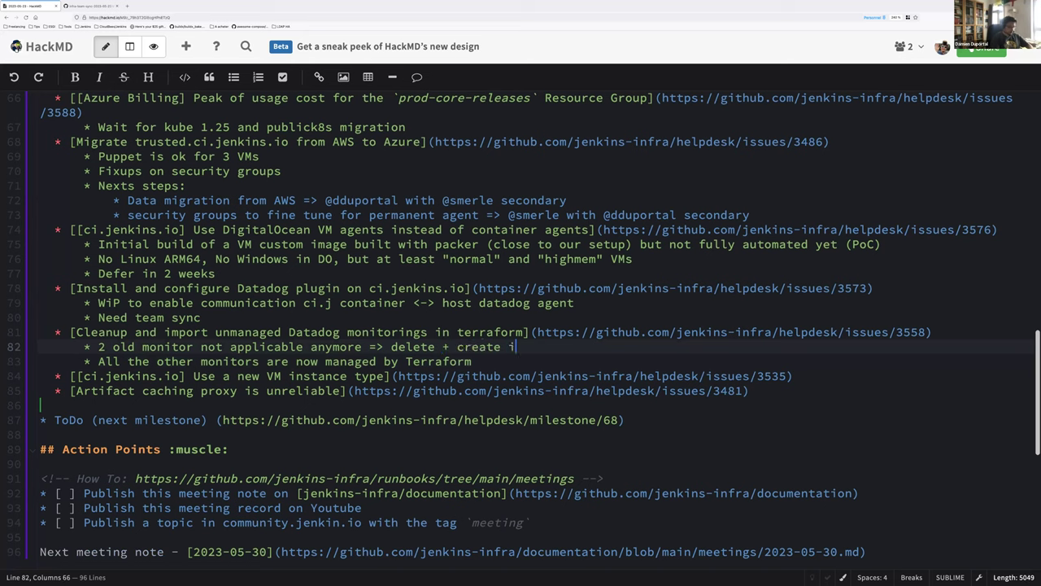
type("ssue stating the \"w")
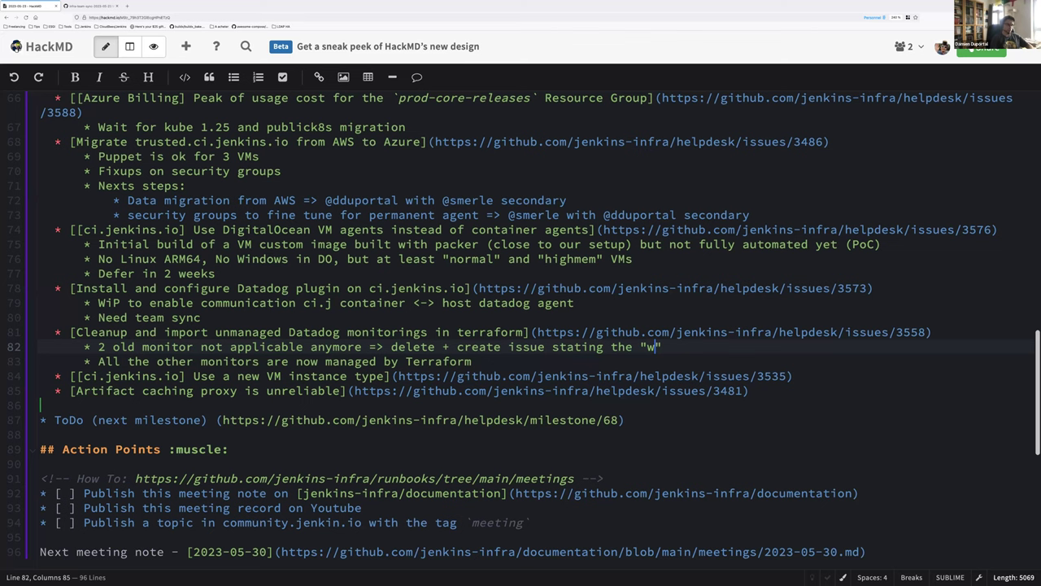
key("BackSpace")
type("problem to solve\"")
key("Down")
key("Down")
key("Up")
key("shift+Home")
key("shift+Up")
key("shift+Up")
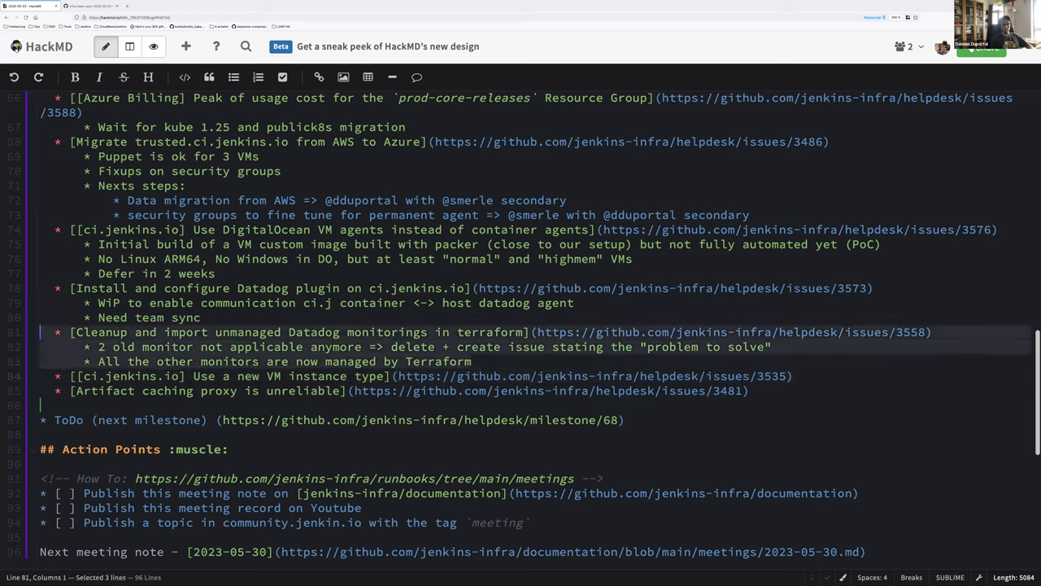
key("Left")
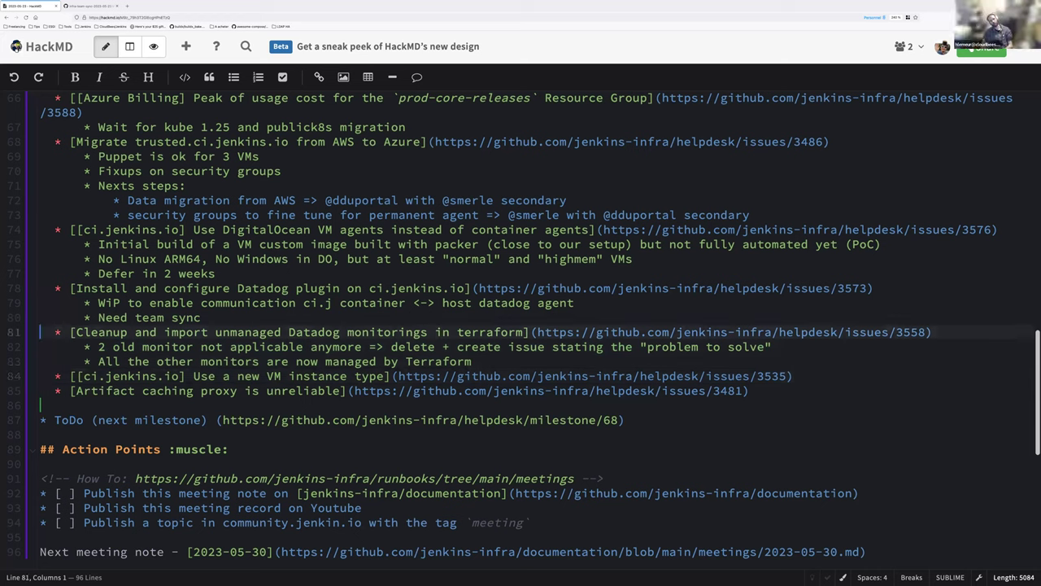
- Add the sub-item "Waiting for Puppet + Security Groups tuning" under the ci.jenkins.io issue about using a new VM instance type
key("Down")
key("Down")
key("Down")
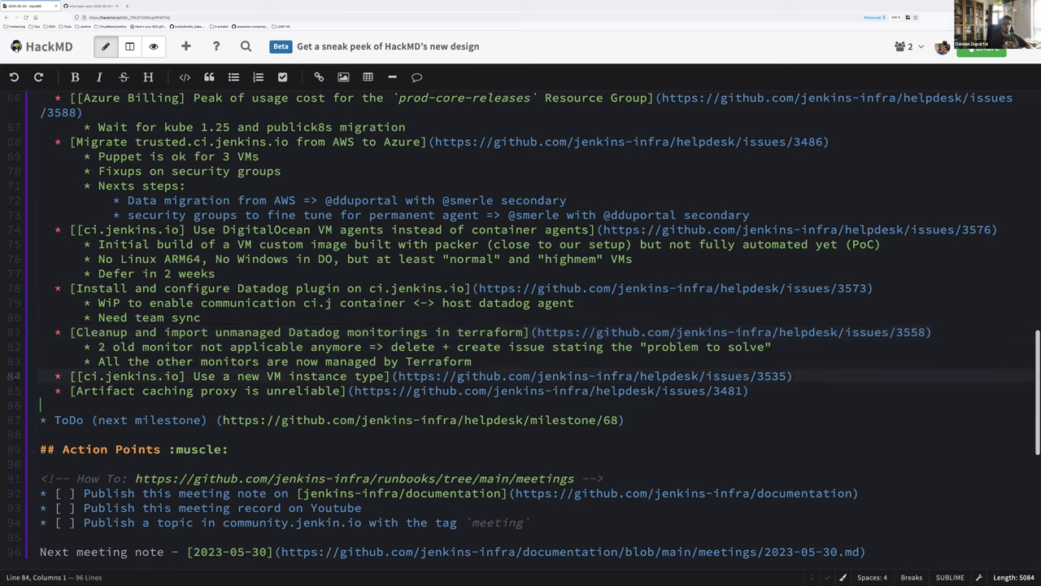
key("End")
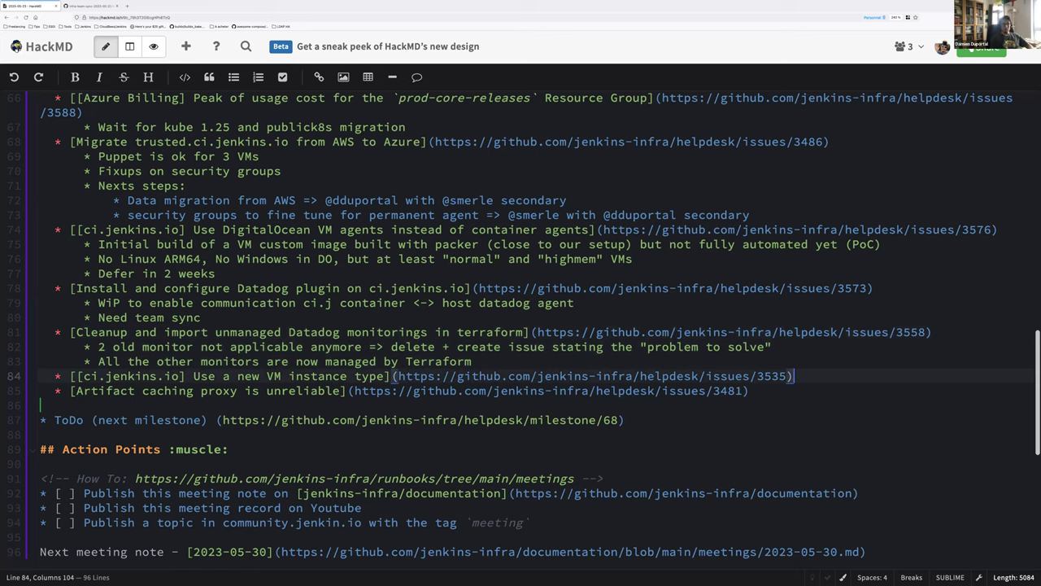
key("Return")
key("Tab")
type("Wai")
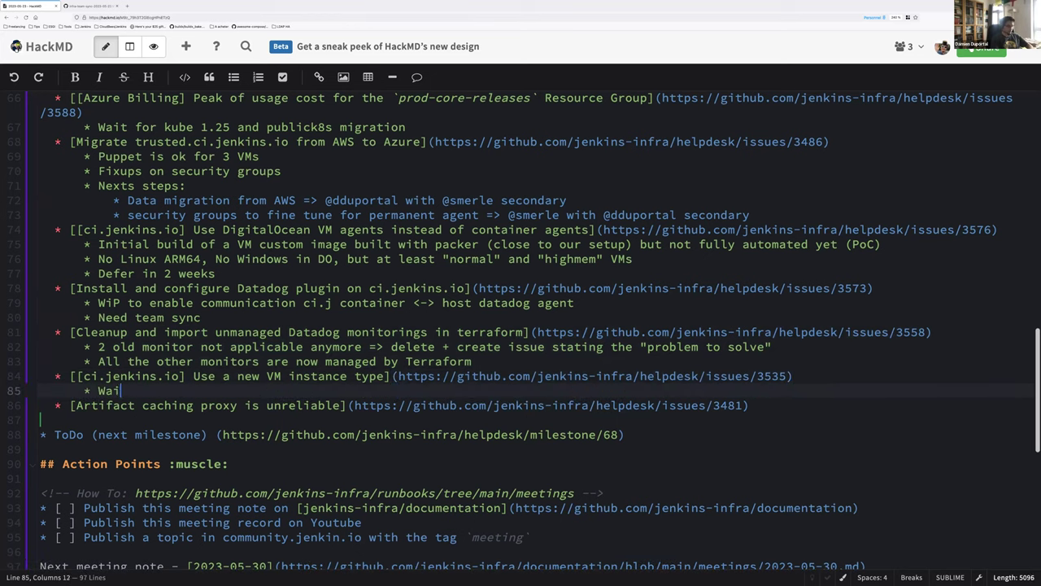
type("ting for Puppet + S")
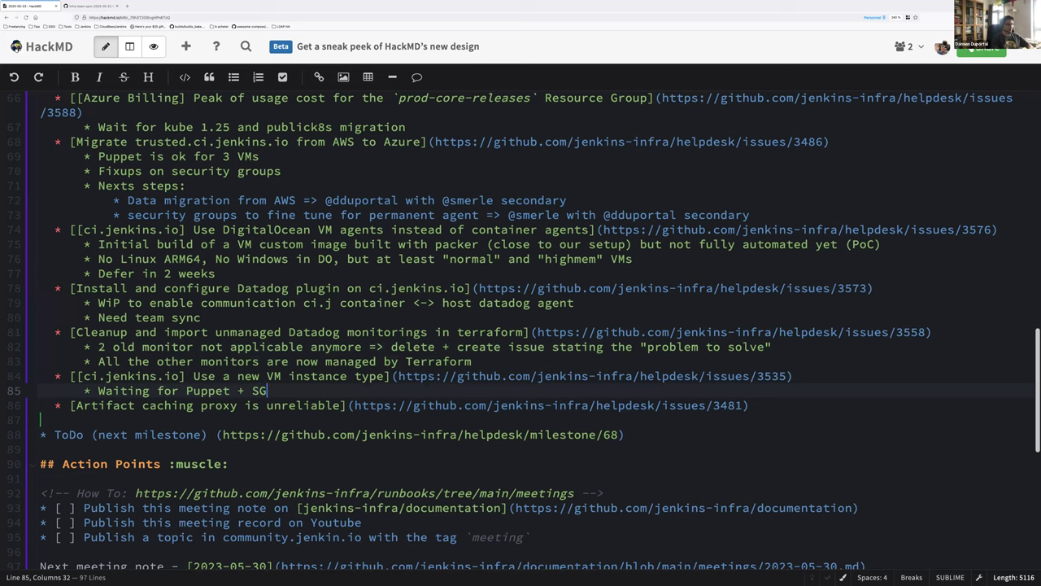
type("ecurity")
type("Groups tuning")
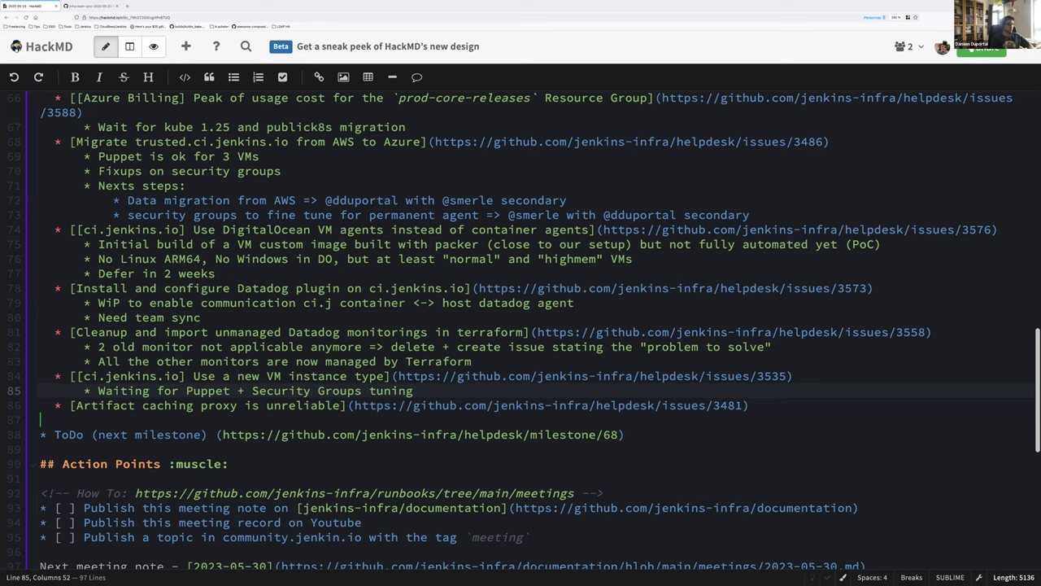
- Below the Puppet note, add the sub-item 'Destroy the "temp" resources, and then wait for publick8s + trusted.ci tasks to be finished'
key("Return")
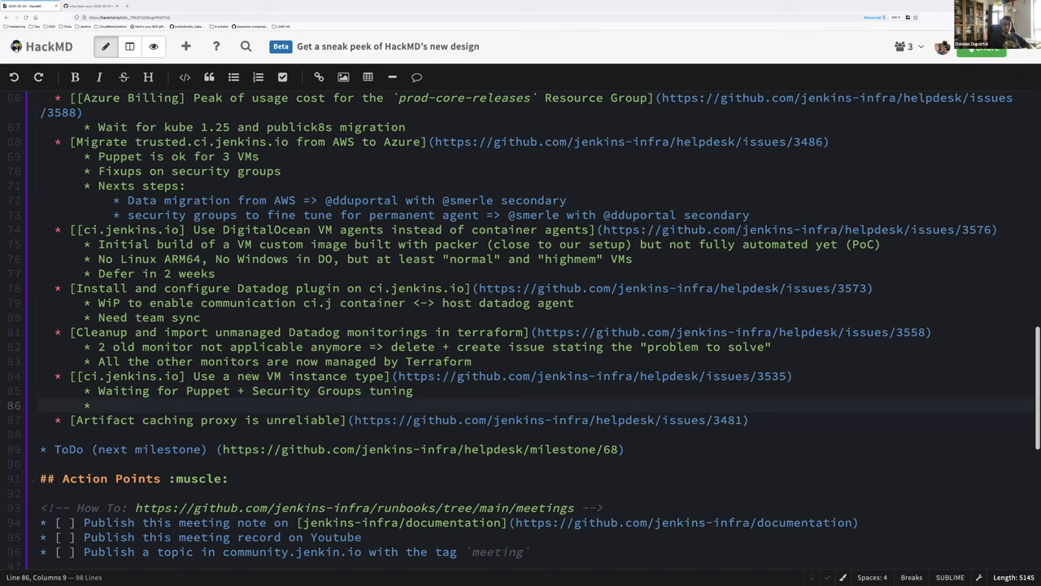
type("Destroy the \"")
type("temp\" resources")
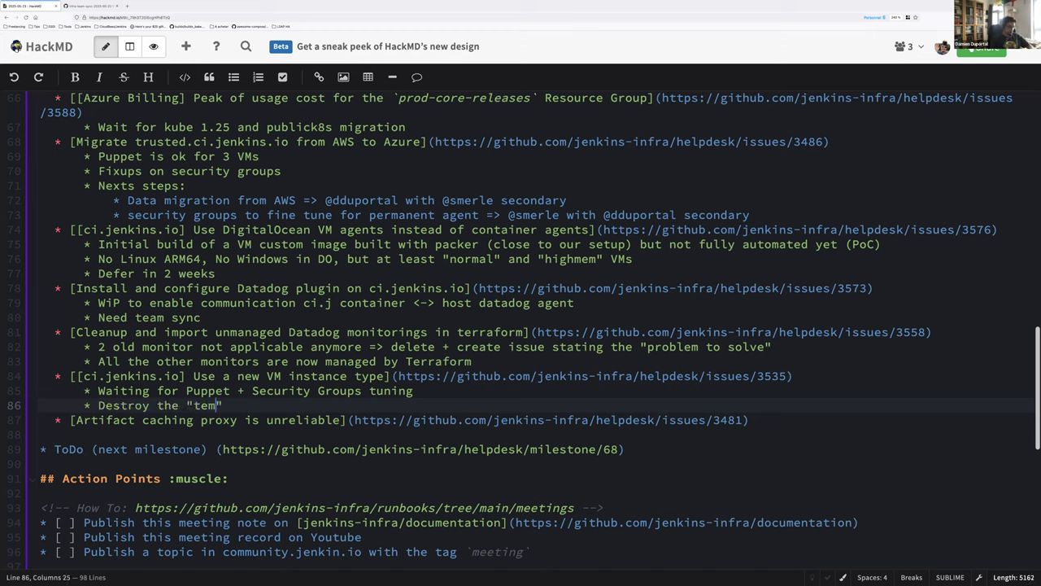
type(", an")
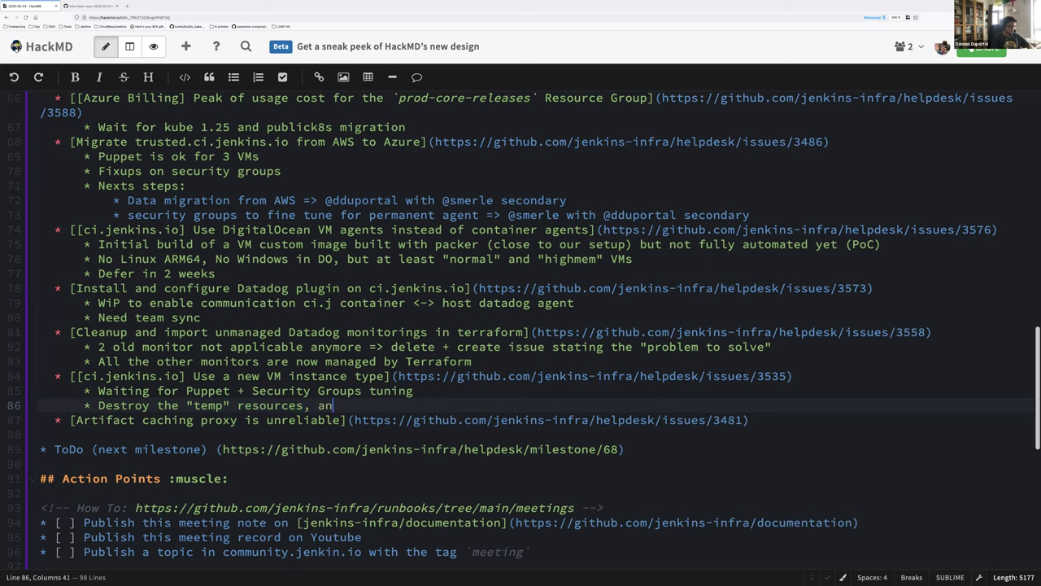
type("d then wait for p")
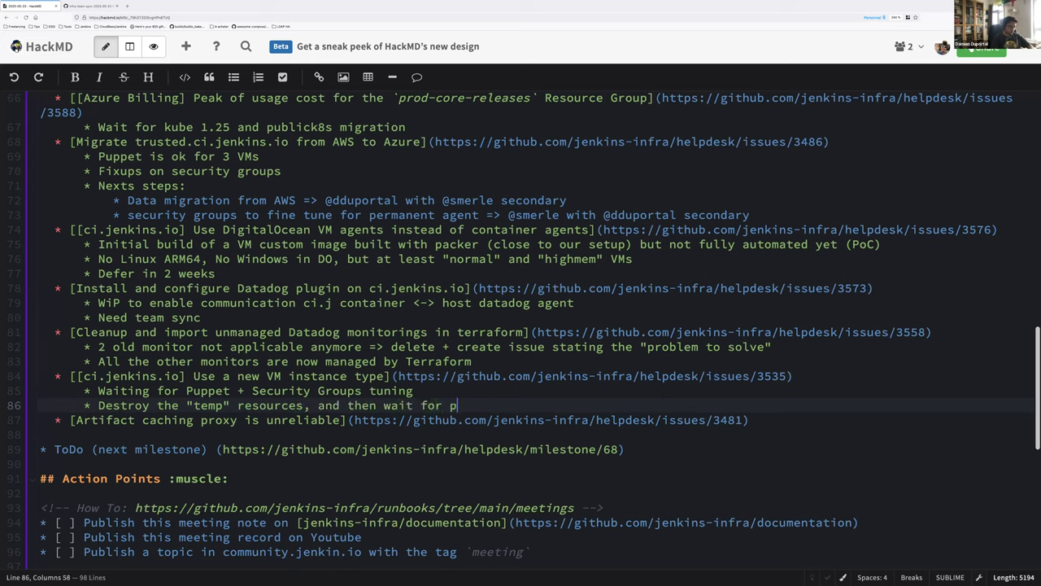
type("ublick8s + tr")
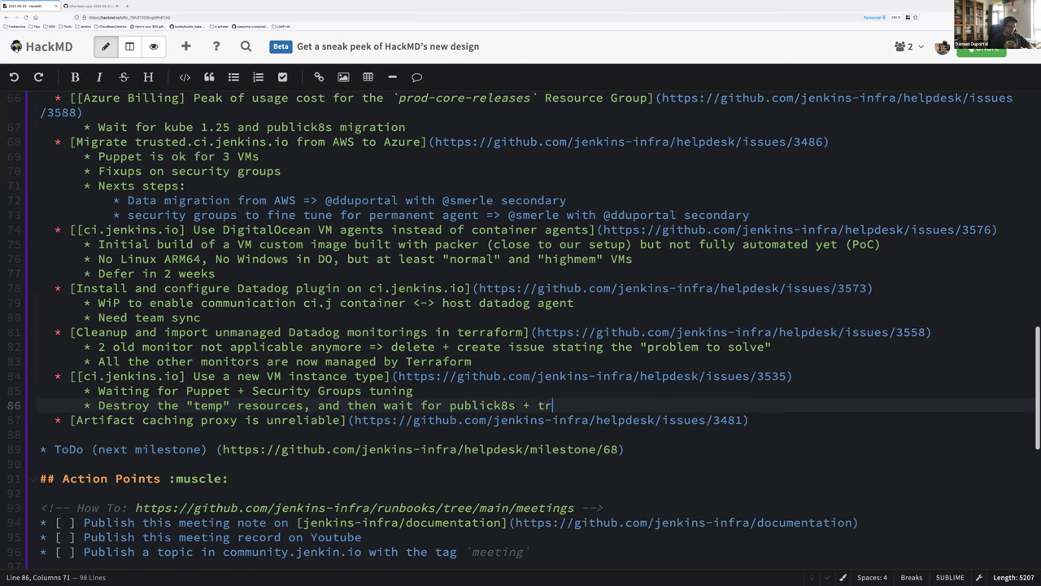
type("usted.ci tasks ")
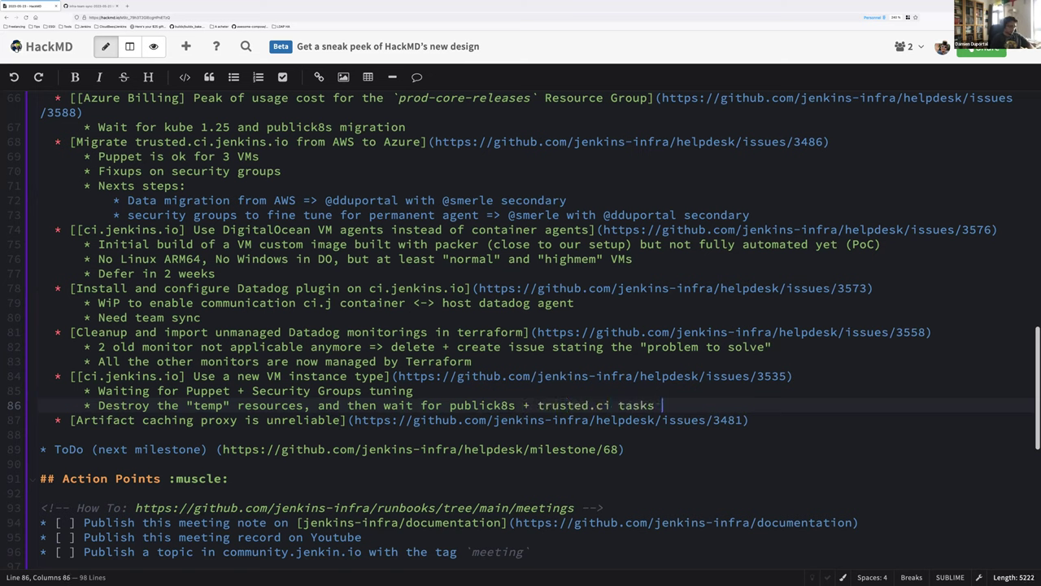
type("to be finished")
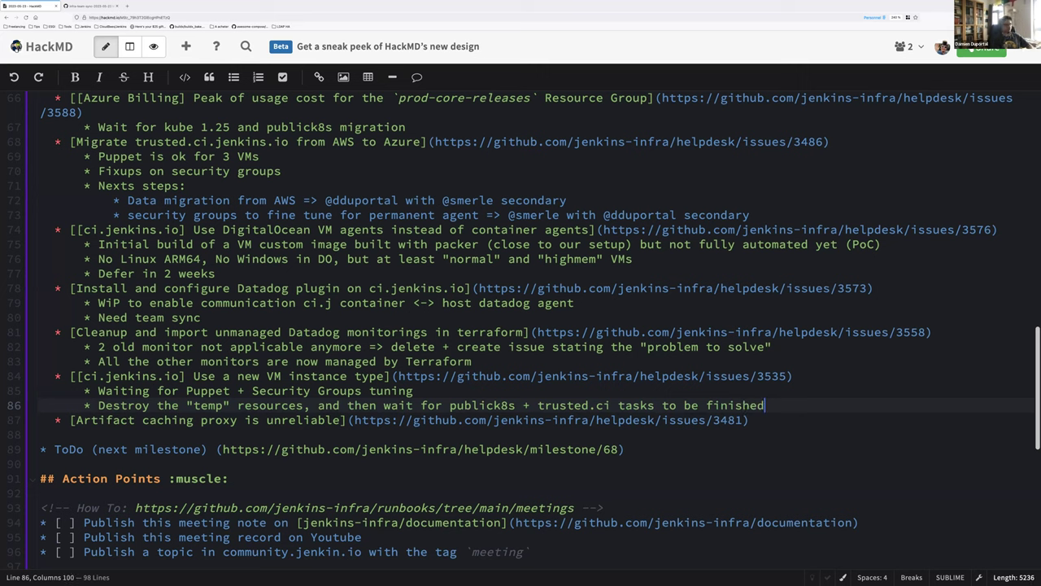
- Add the sub-item "Defer in 2 weeks (hopefully)" at the end of the new VM instance type notes
key("Return")
type("Defe")
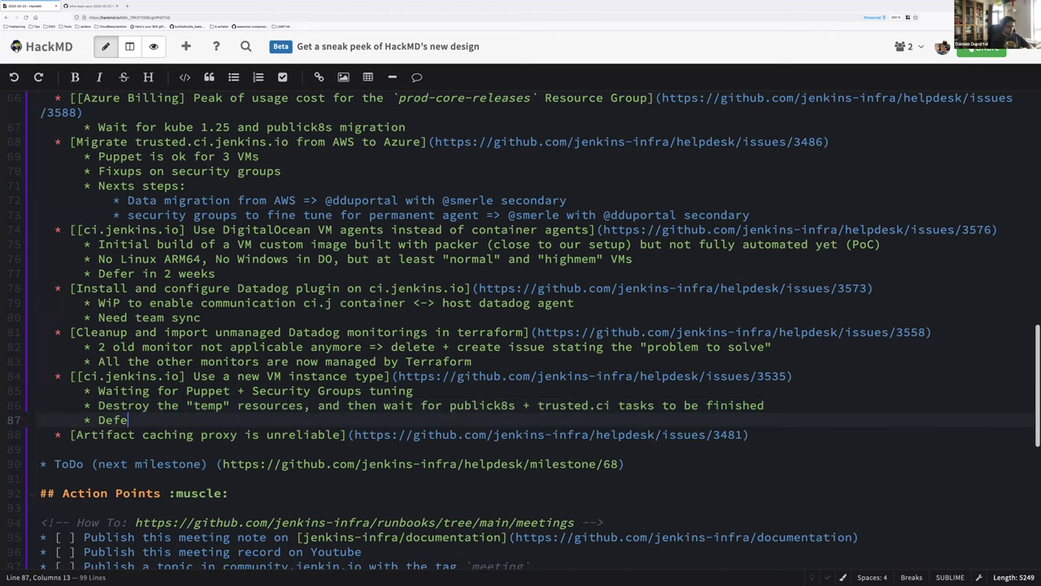
type("r in 2 weeks (hopefully)")
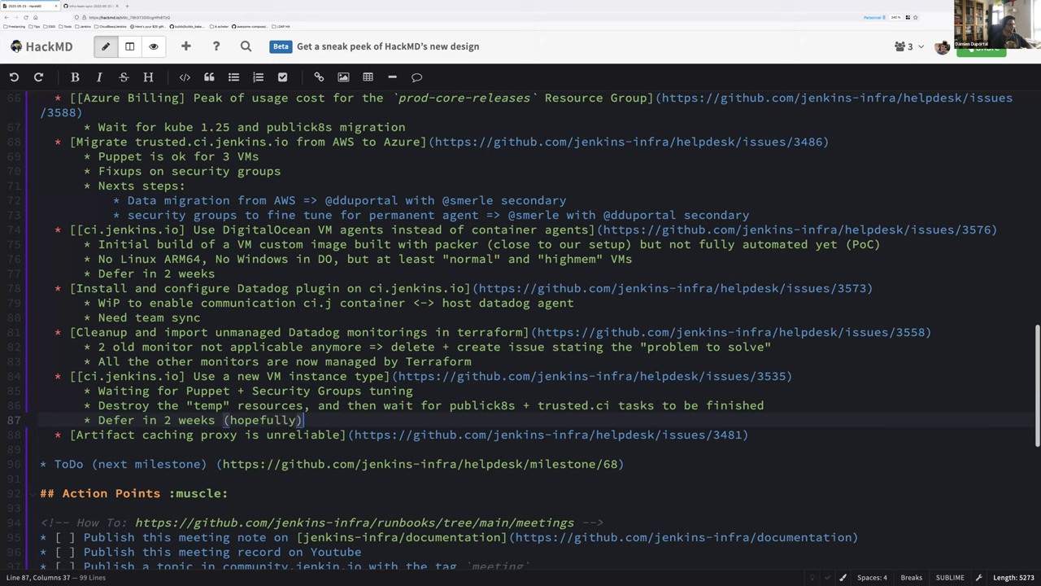
- Add the sub-item "Tested manually on ci.jenkins.io new inbound mode for VMs" under the issue about the unreliable artifact caching proxy
key("Down")
key("End")
key("Return")
key("Tab")
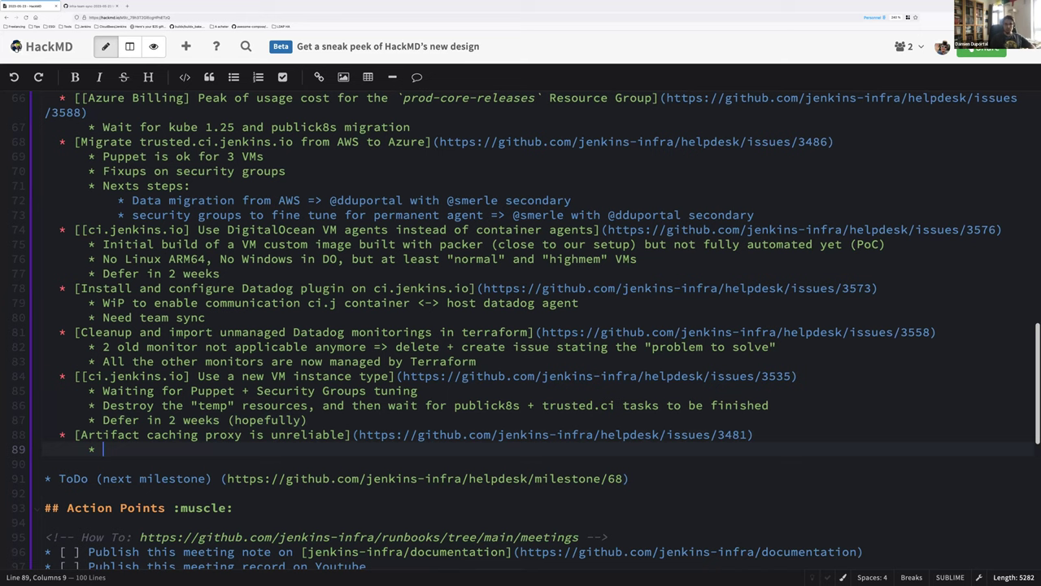
type("Tested manually on ci.jenkins.io new inbound mode for VMs")
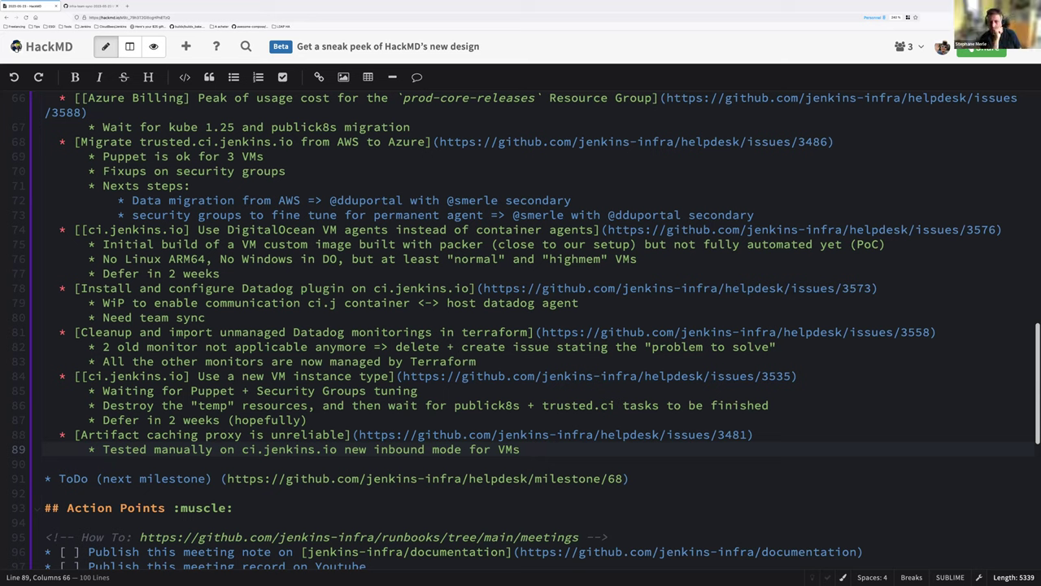
- Above the manual test note, add the sub-item 'Still issues on Azure, with the "overlapped" network (might or might not be the cause)'
key("Up")
key("End")
key("Return")
type("Still issue on ")
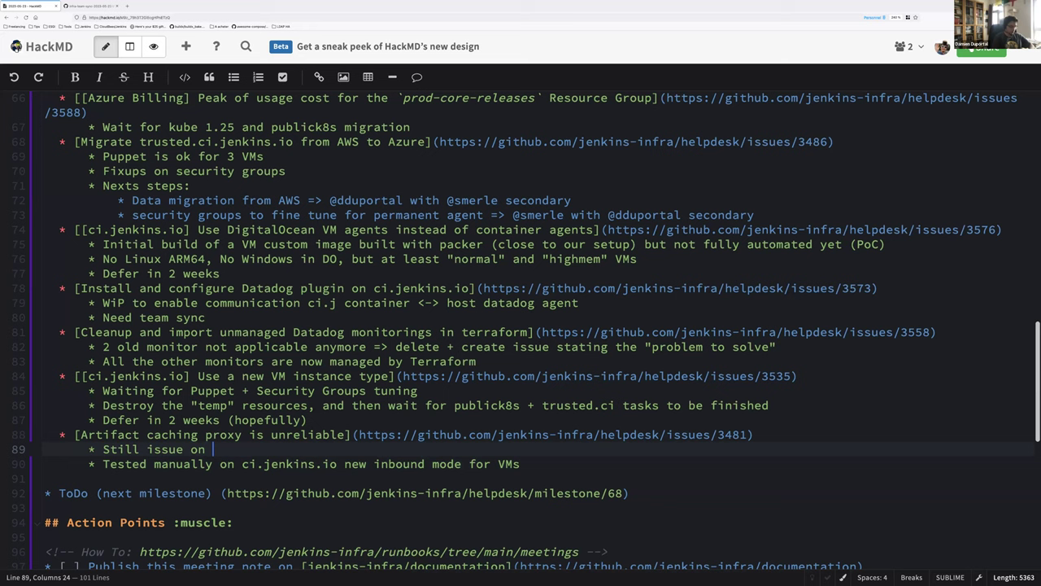
type("Azure, with t")
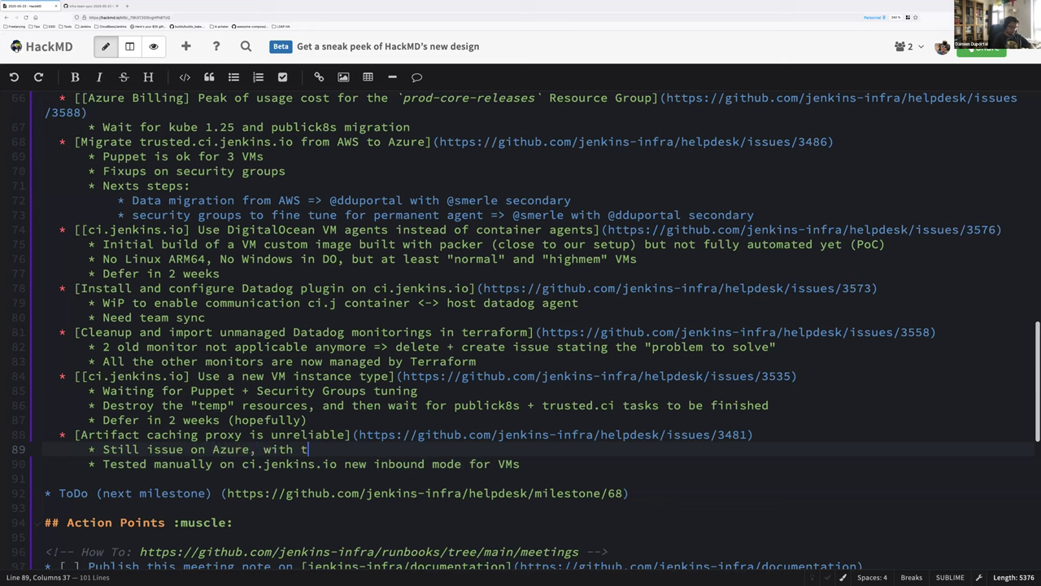
type("he \"overlapped\" network")
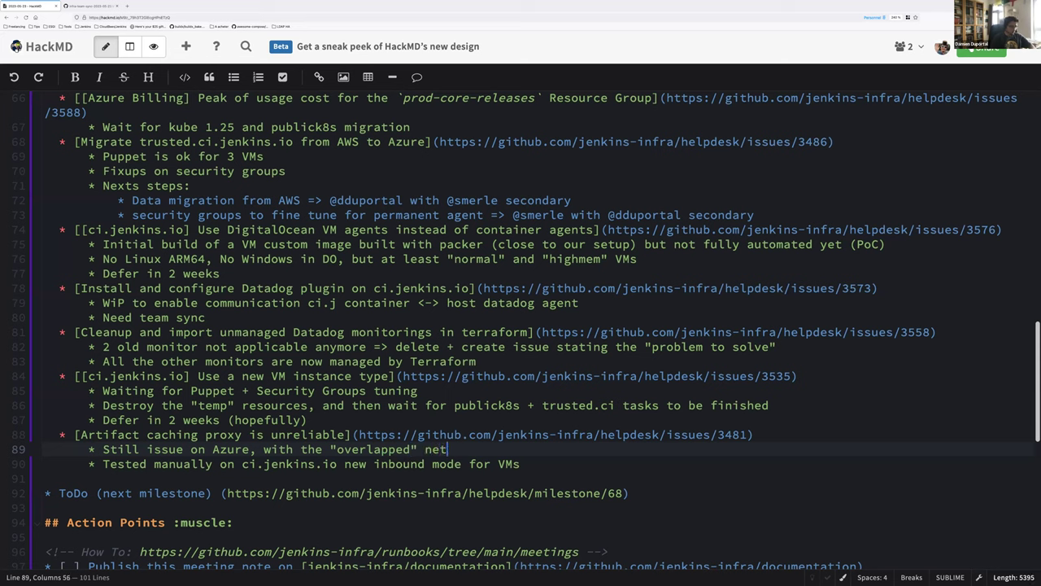
left_click(184, 449)
type("s")
type(" (might or might not be the cause")
- Add the sub-item "Next step: migrate VM agents of ci.jenkins.io to new network" and nest the manual test note beneath it
left_click(521, 464)
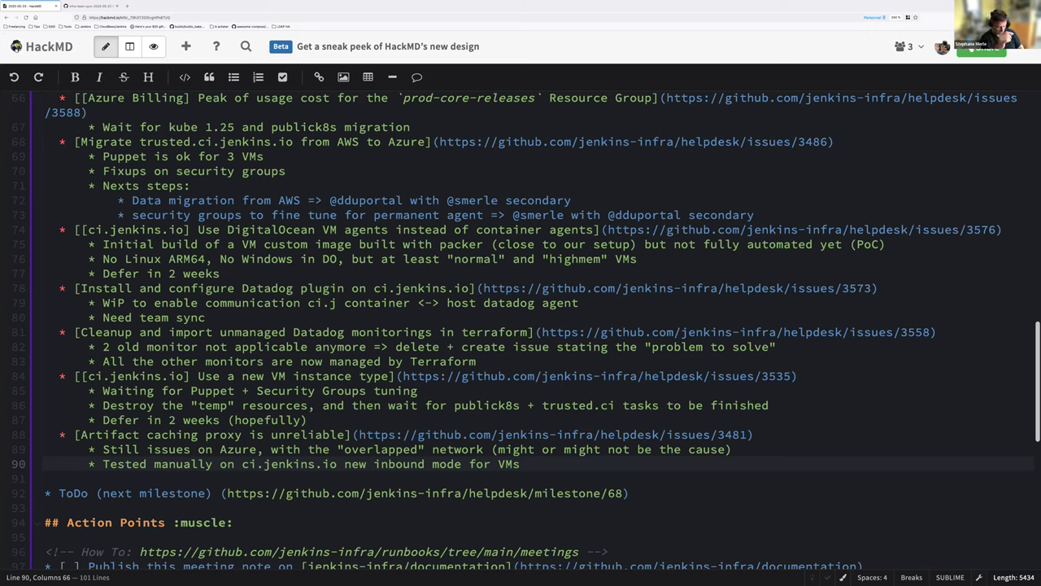
key("Home")
key("Home")
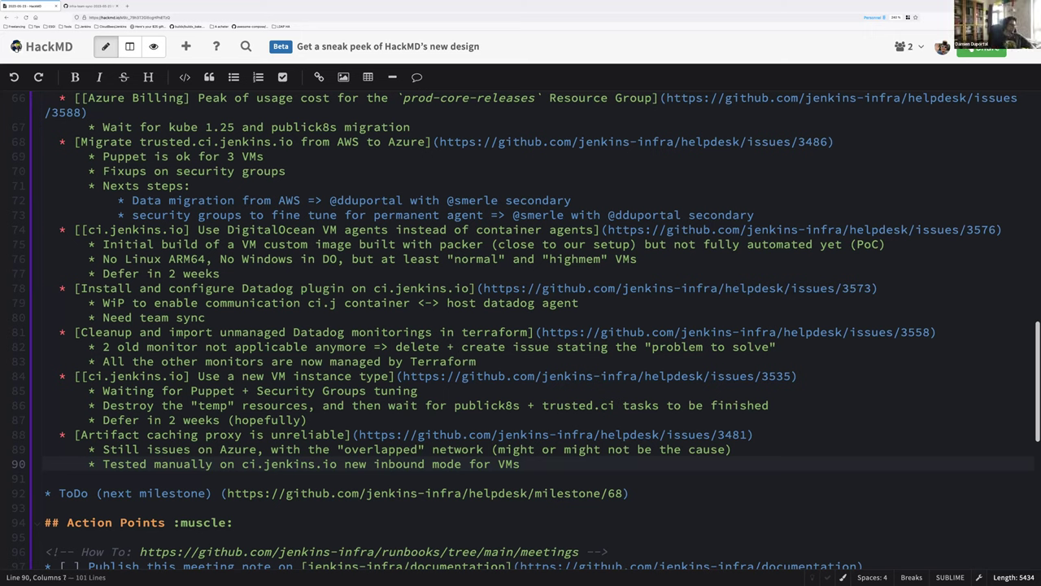
key("Right")
key("Right")
type("Next step: migrate VM agents of ci.jenkins.io to new network")
key("Return")
key("Tab")
key("End")
key("Return")
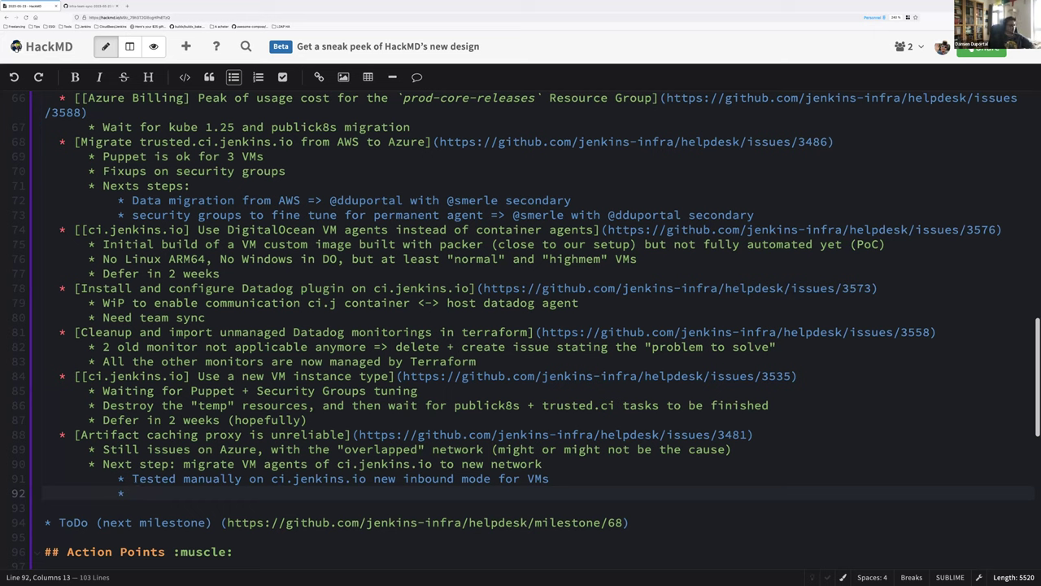
key("BackSpace")
key("BackSpace")
key("BackSpace")
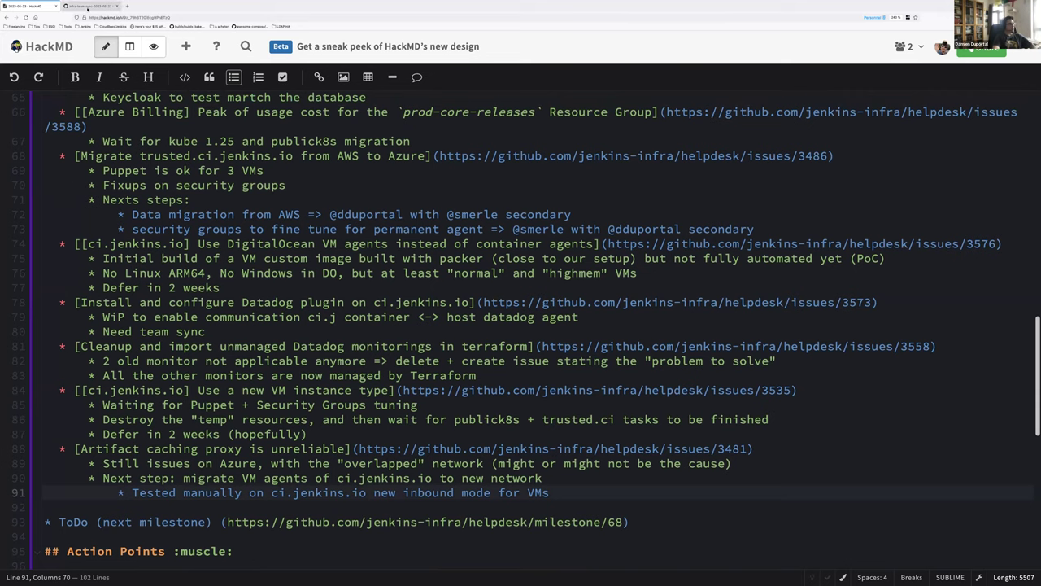
- Switch to the jenkins-infra/helpdesk issue list on GitHub and open the "Pod" Garbage Collector issue in a new tab
left_click(76, 7)
left_click(62, 89)
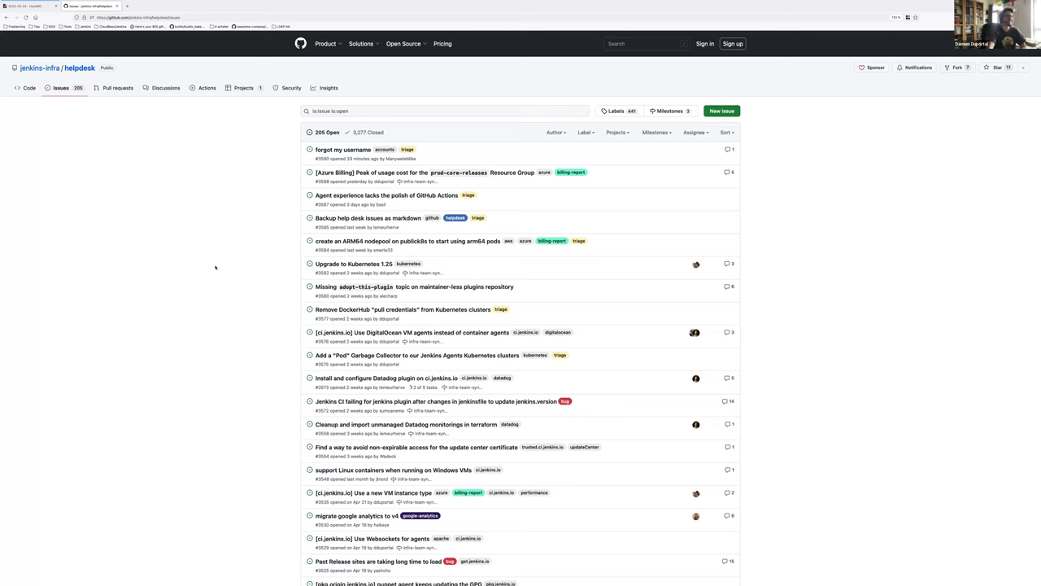
scroll(216, 266, "down", 1)
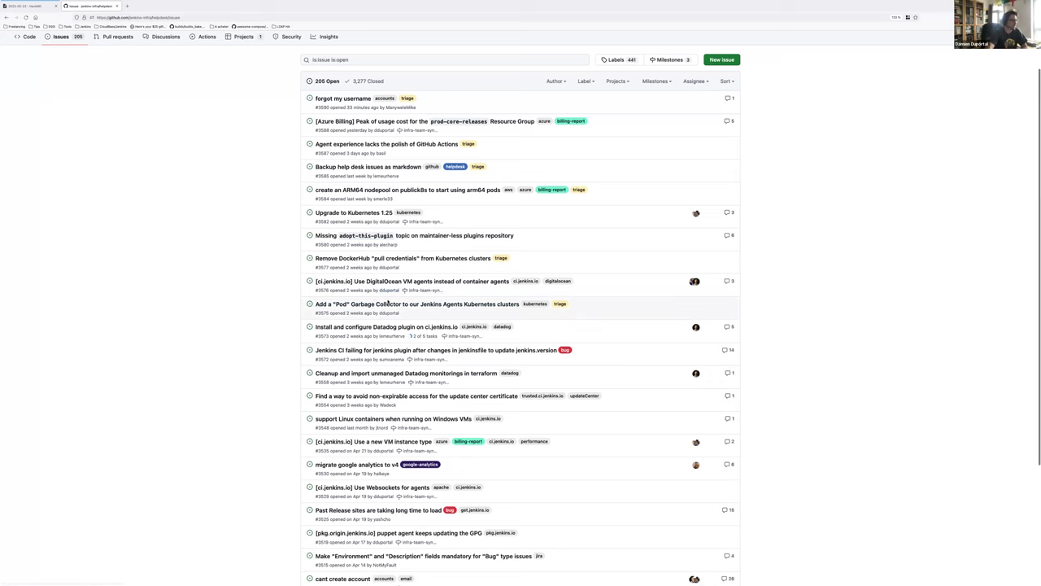
right_click(384, 306)
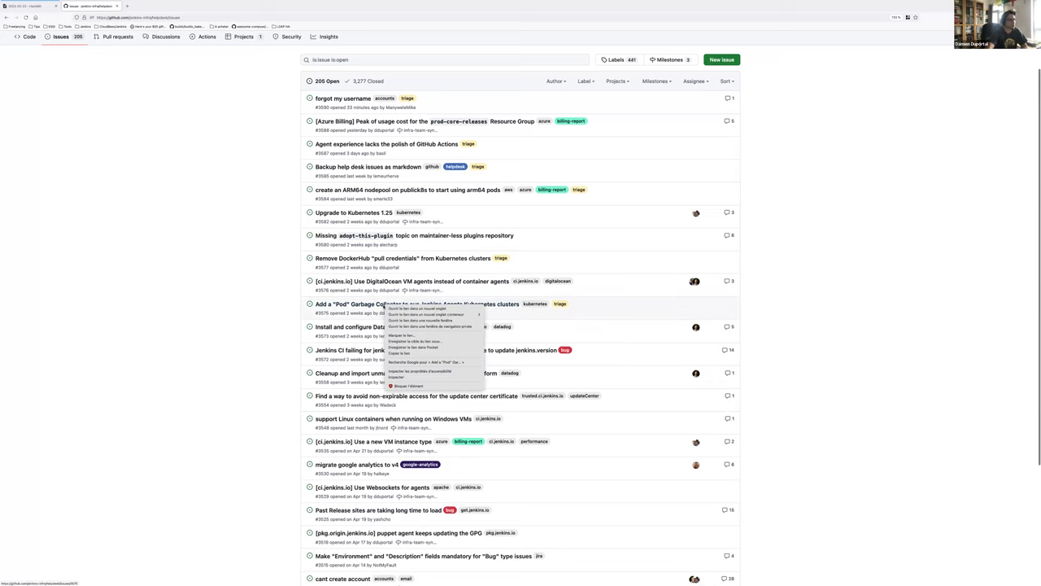
left_click(245, 326)
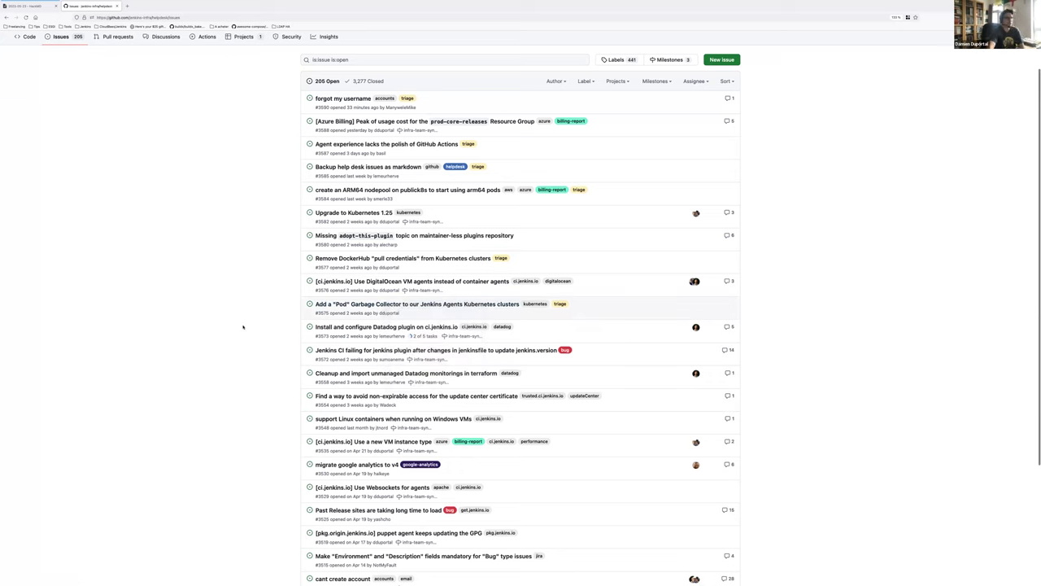
right_click(339, 305)
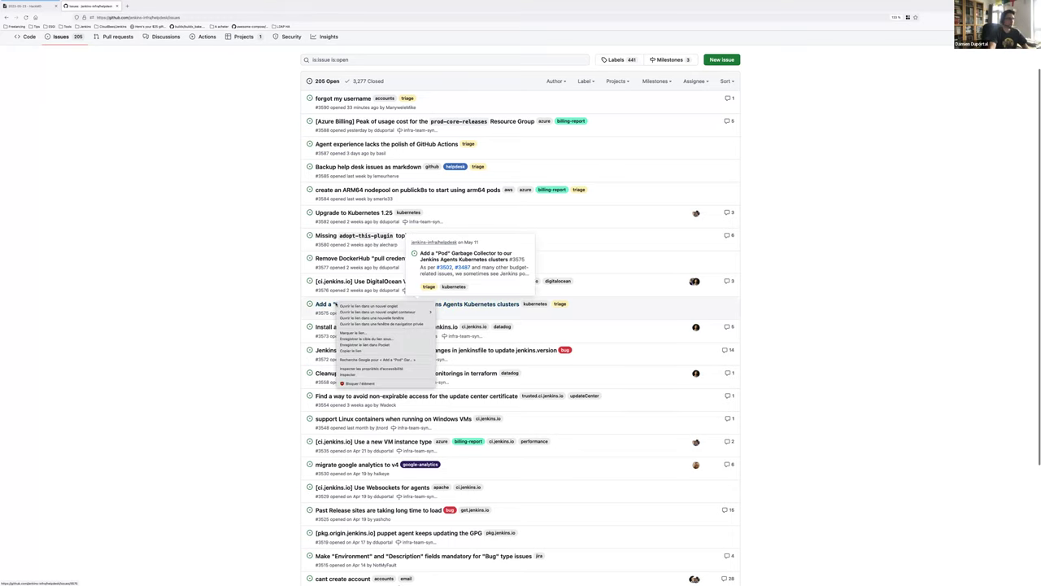
left_click(368, 306)
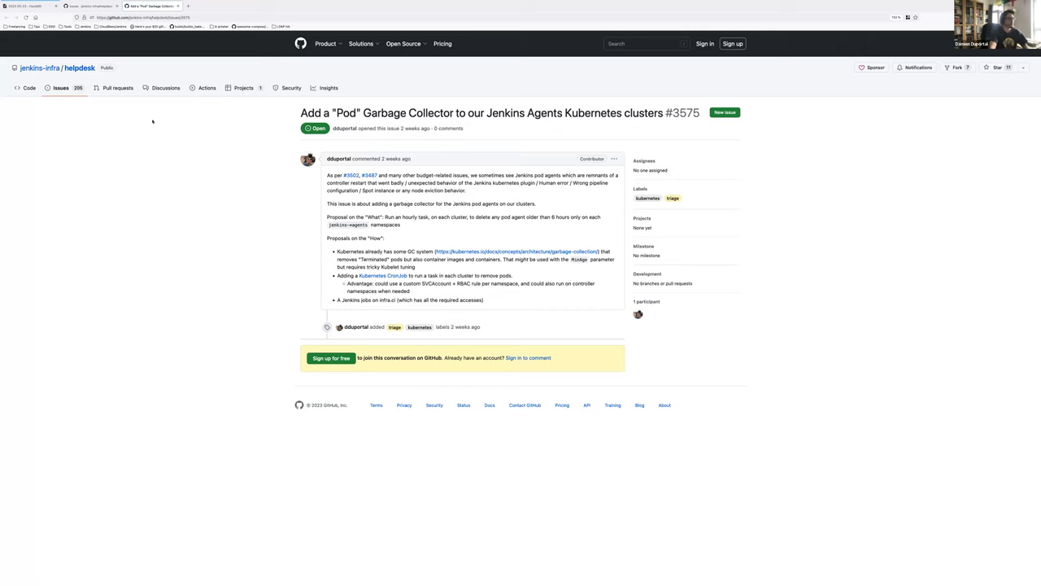
- Reopen the "Pod" Garbage Collector issue and the helpdesk issue list in Personal container tabs, closing the signed-out list
right_click(152, 7)
mouse_move(203, 65)
left_click(244, 64)
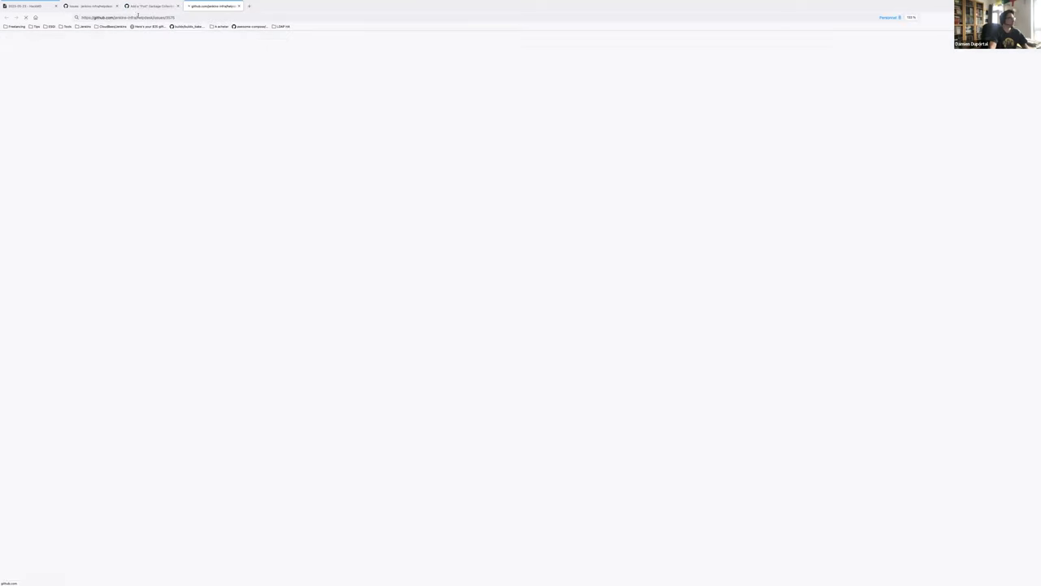
left_click(94, 7)
right_click(94, 8)
mouse_move(154, 64)
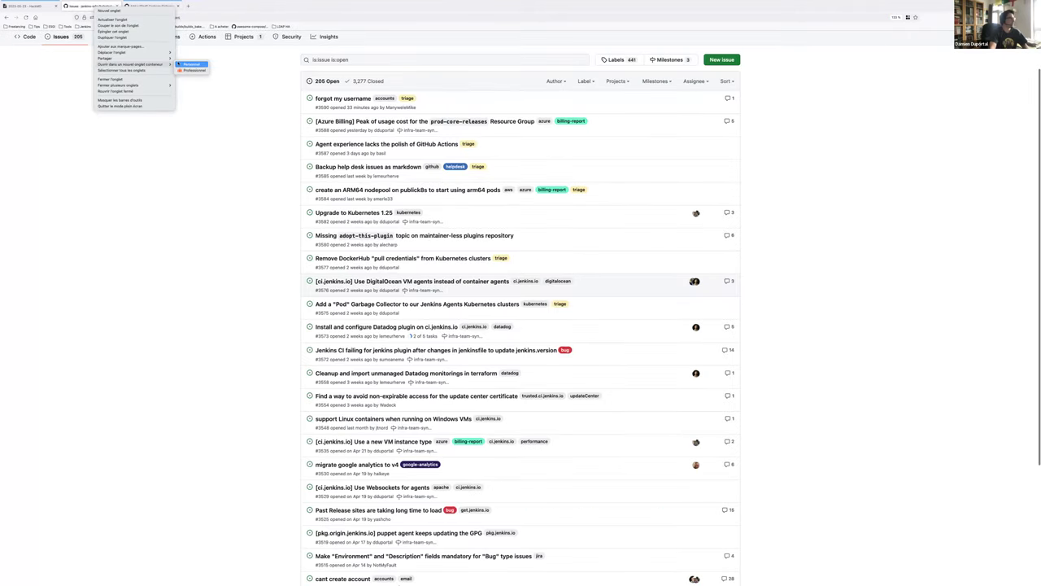
left_click(190, 64)
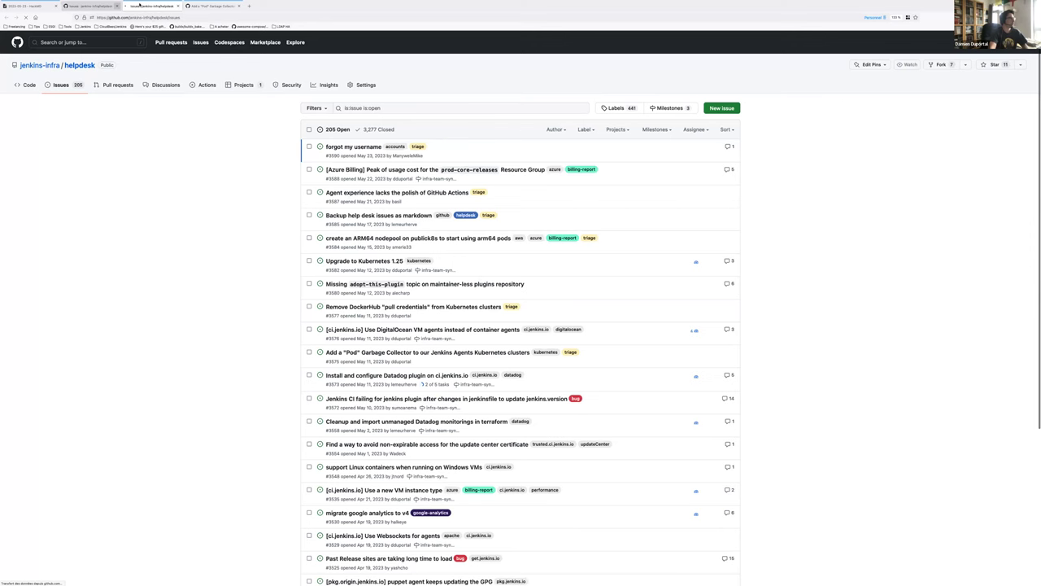
key("ctrl+w")
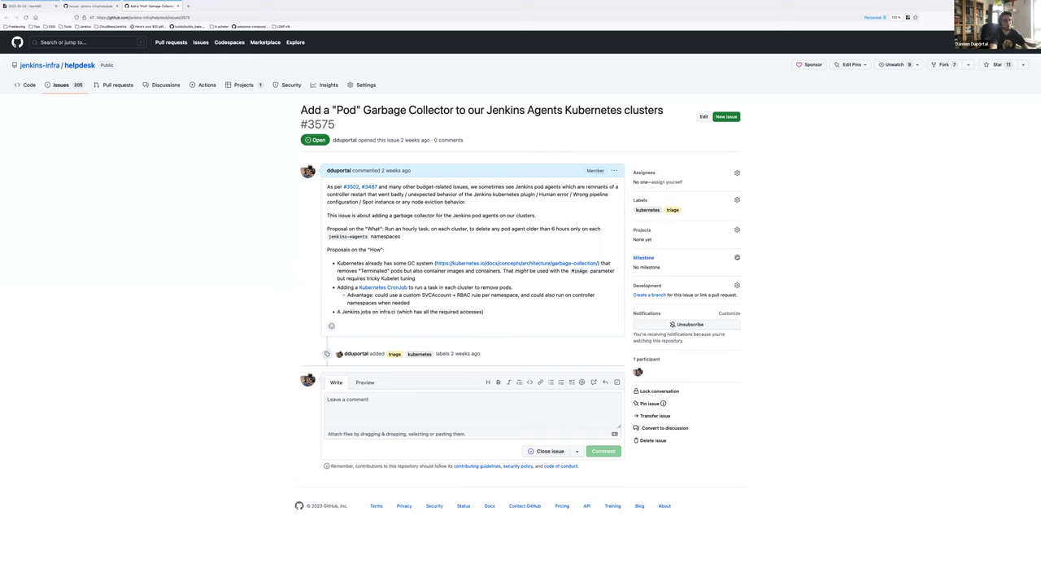
- Remove the triage label from the "Pod" Garbage Collector issue and close its tab
left_click(737, 257)
left_click(798, 227)
left_click(737, 199)
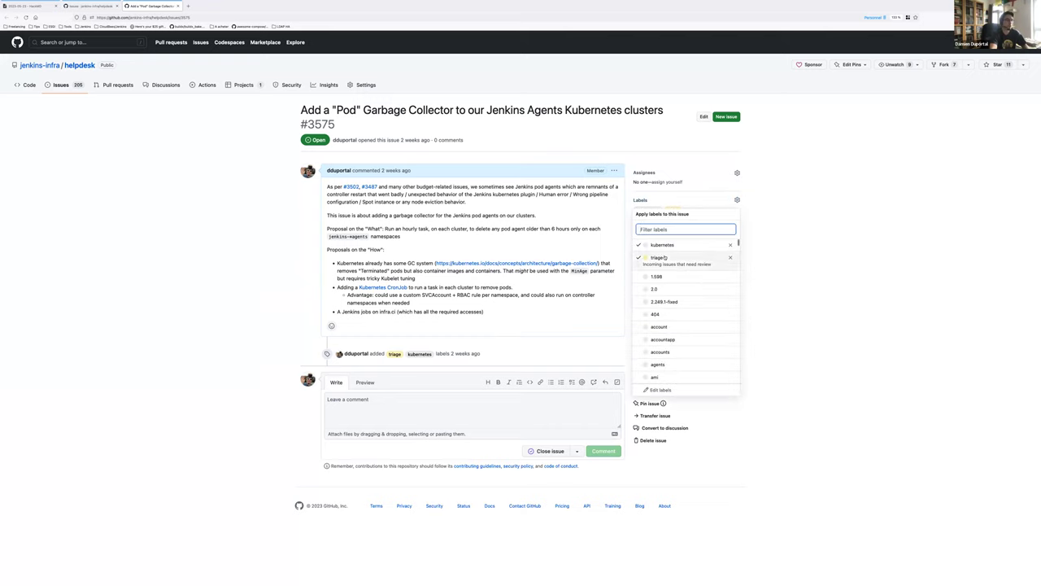
left_click(854, 256)
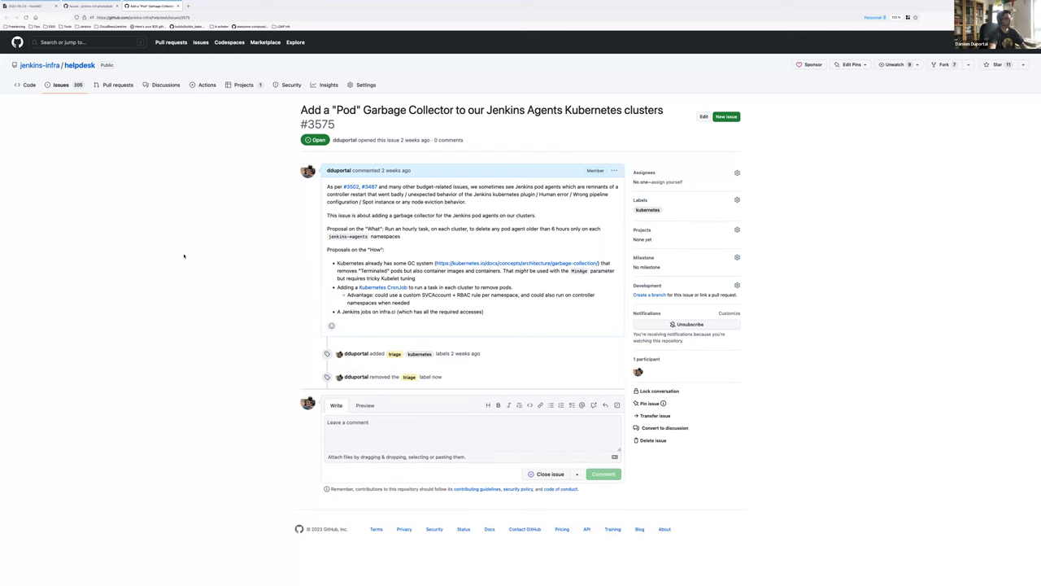
key("ctrl+w")
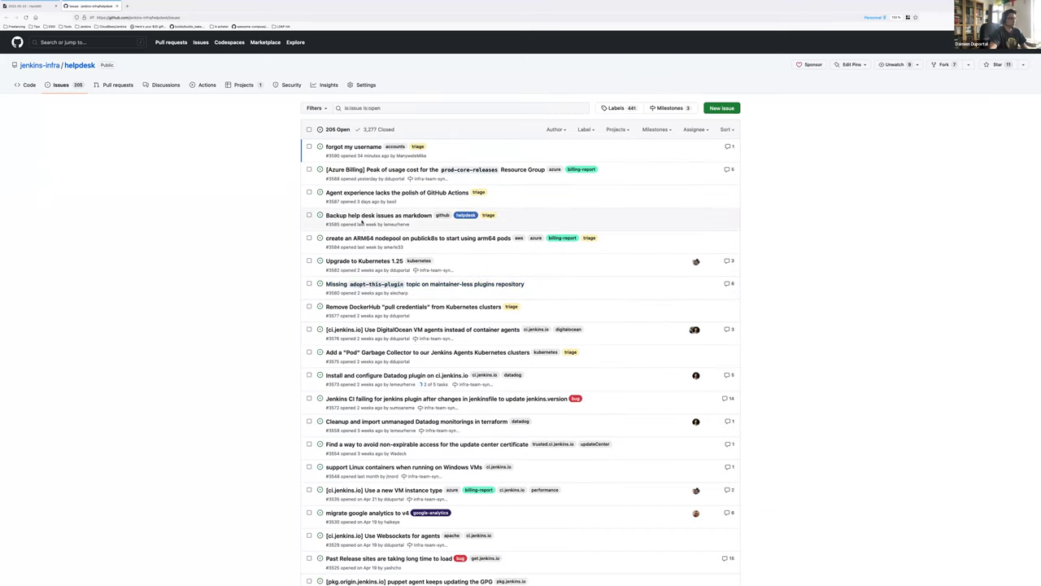
- Open the issue about creating an ARM64 nodepool on publick8s, review its summary, and remove its triage label
mouse_move(371, 238)
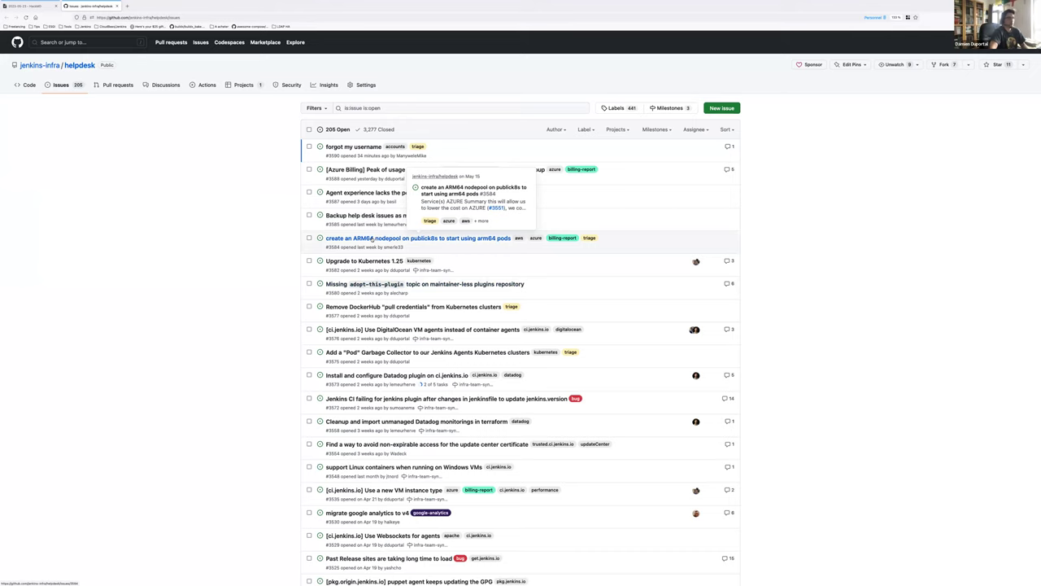
right_click(375, 239)
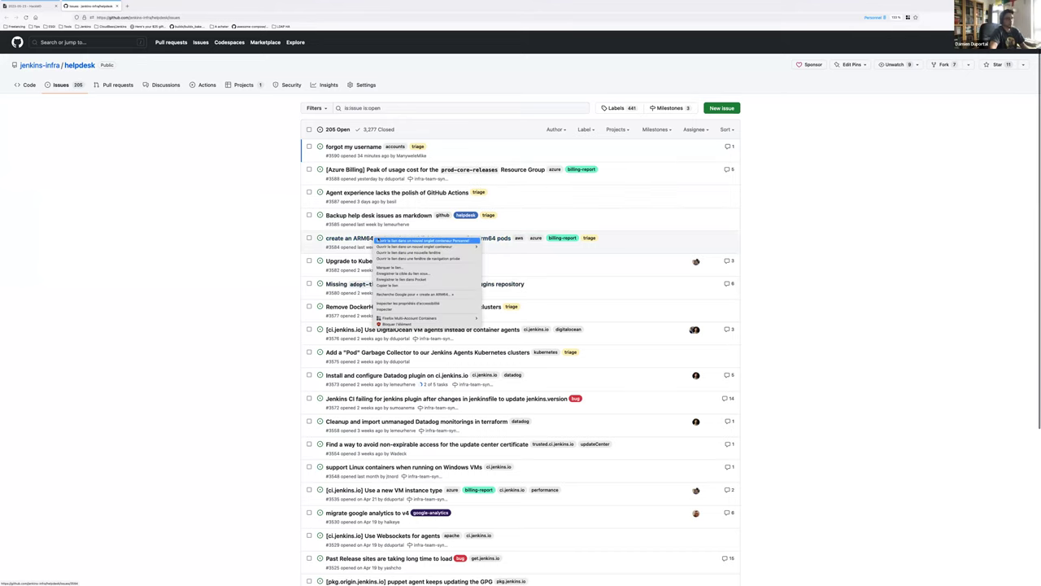
left_click(407, 241)
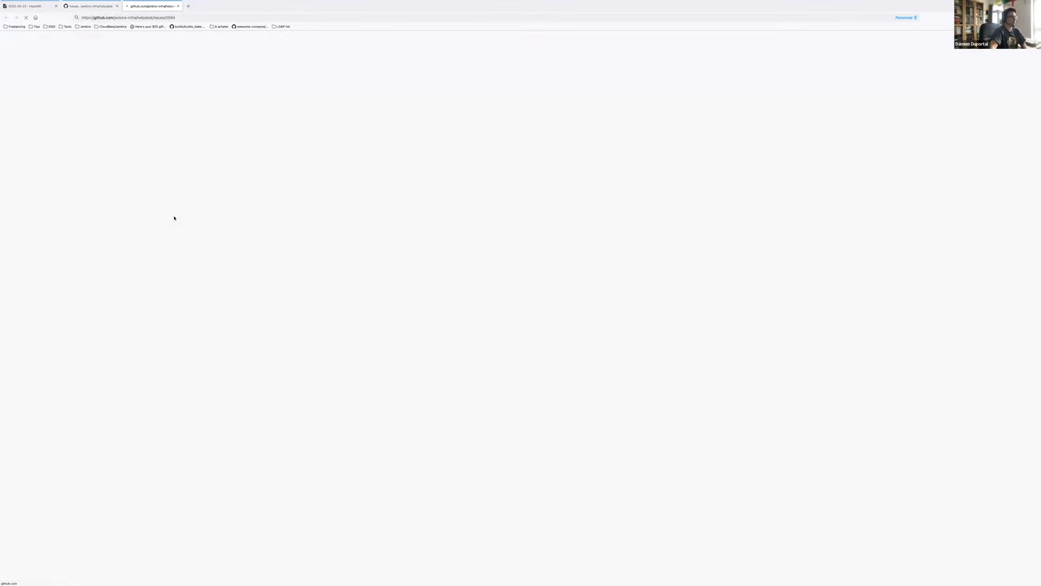
key("ctrl+plus")
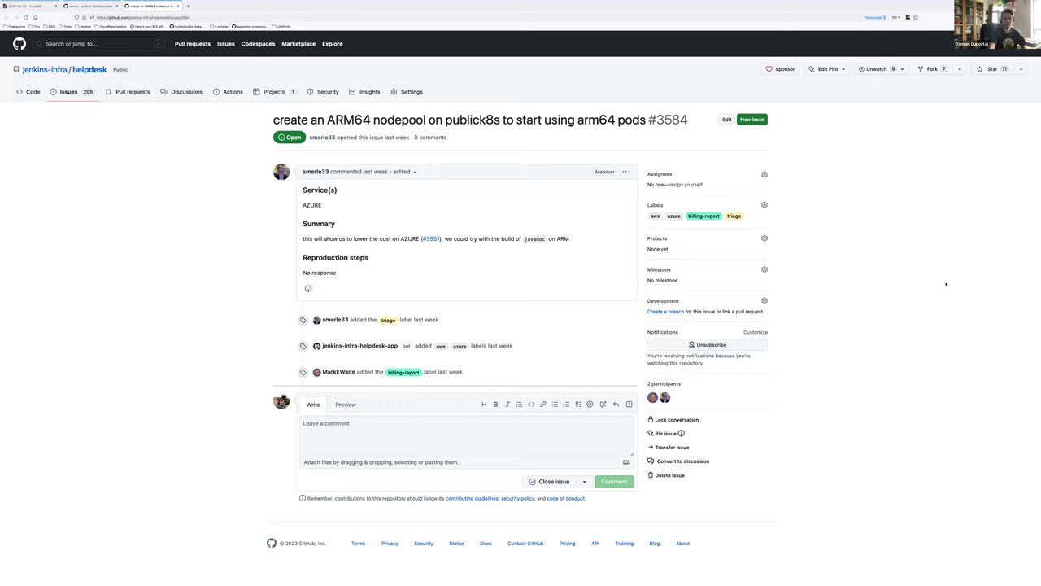
double_click(531, 238)
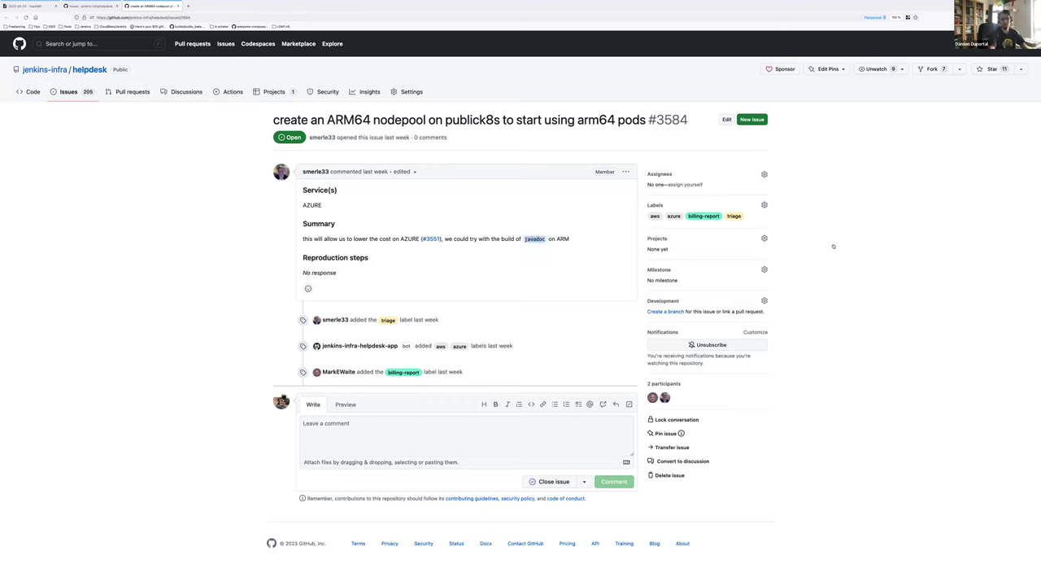
left_click(879, 251)
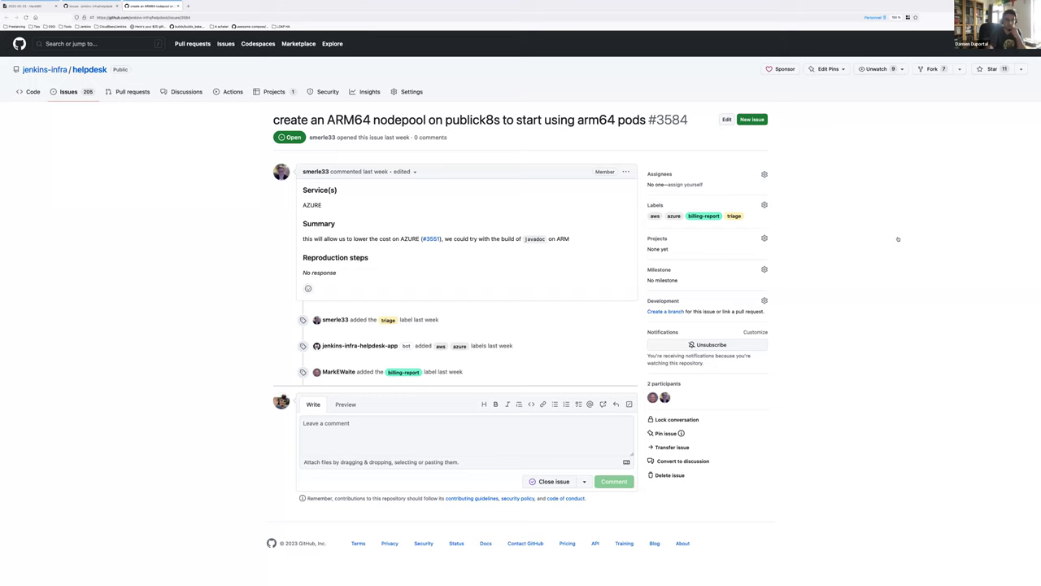
left_click(764, 205)
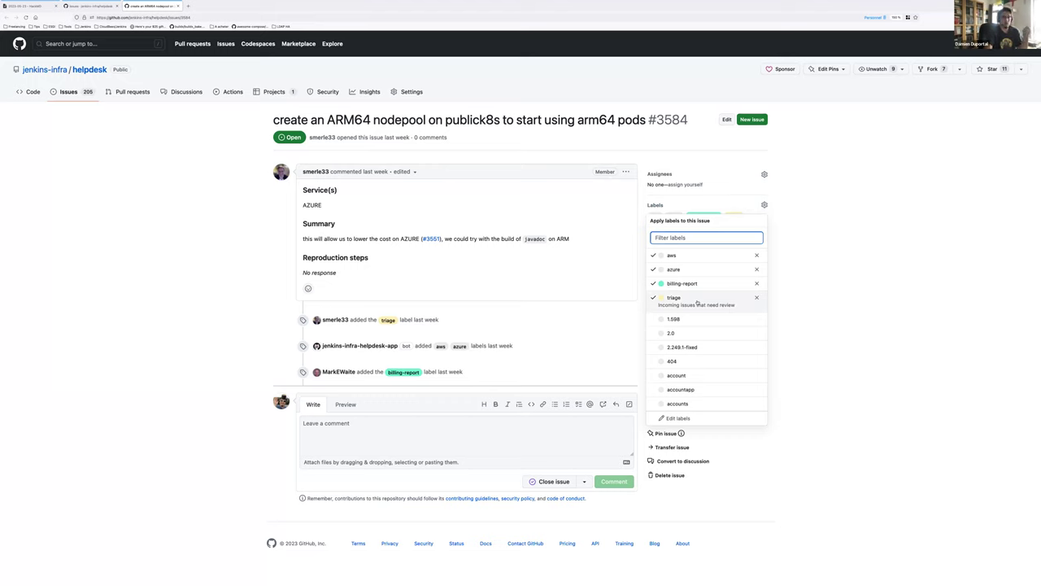
left_click(697, 302)
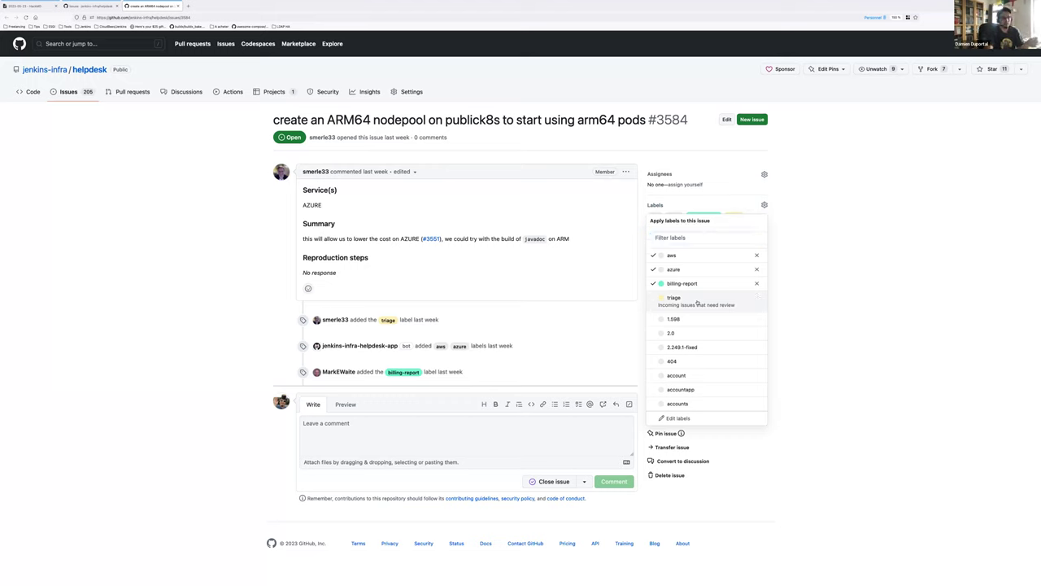
left_click(835, 242)
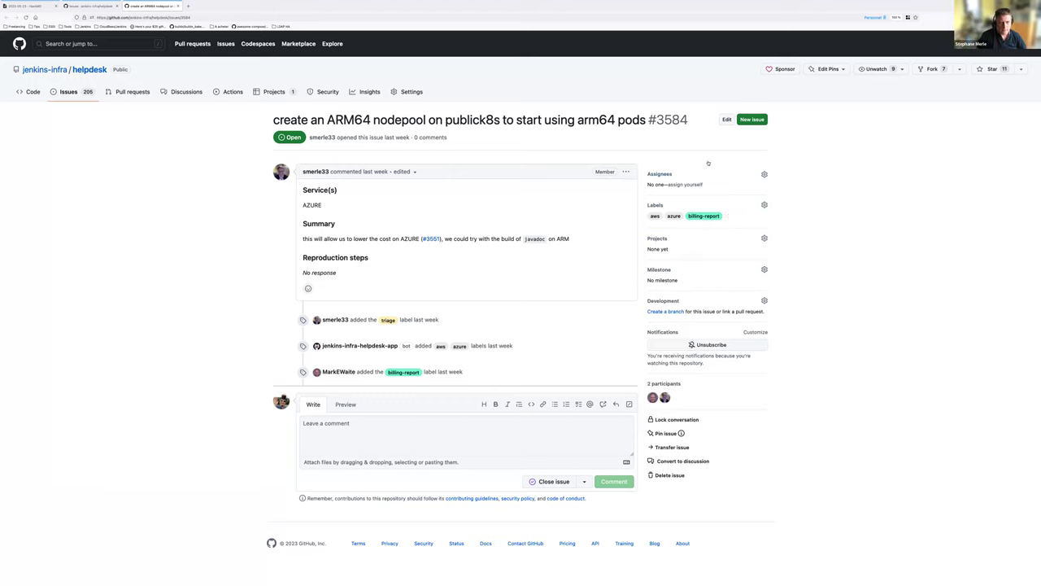
- Assign the ARM64 nodepool issue to its author, set its milestone to infra-team-sync-2023-05-30, and close its tab
left_click(763, 174)
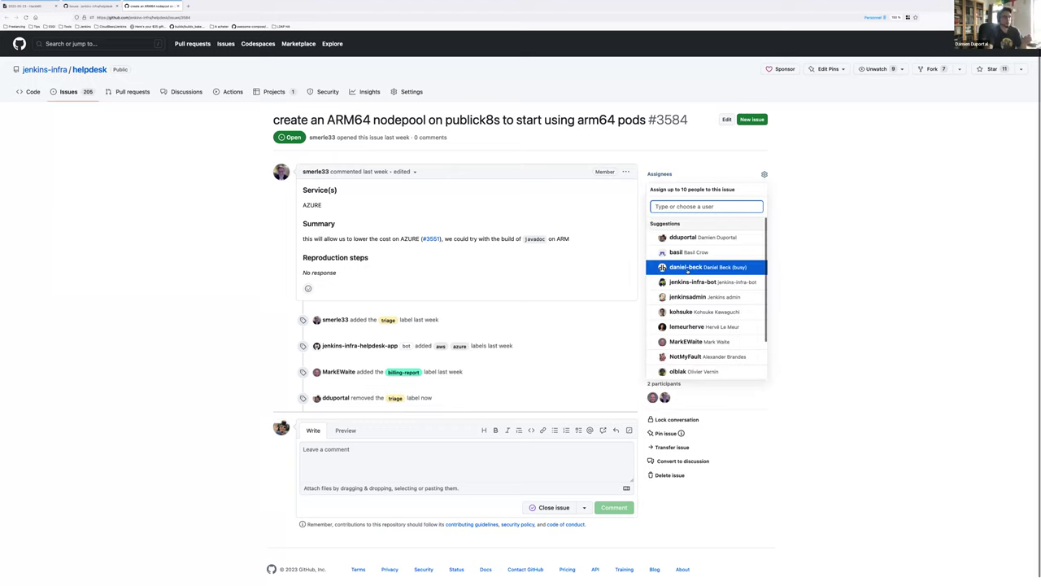
type("sm")
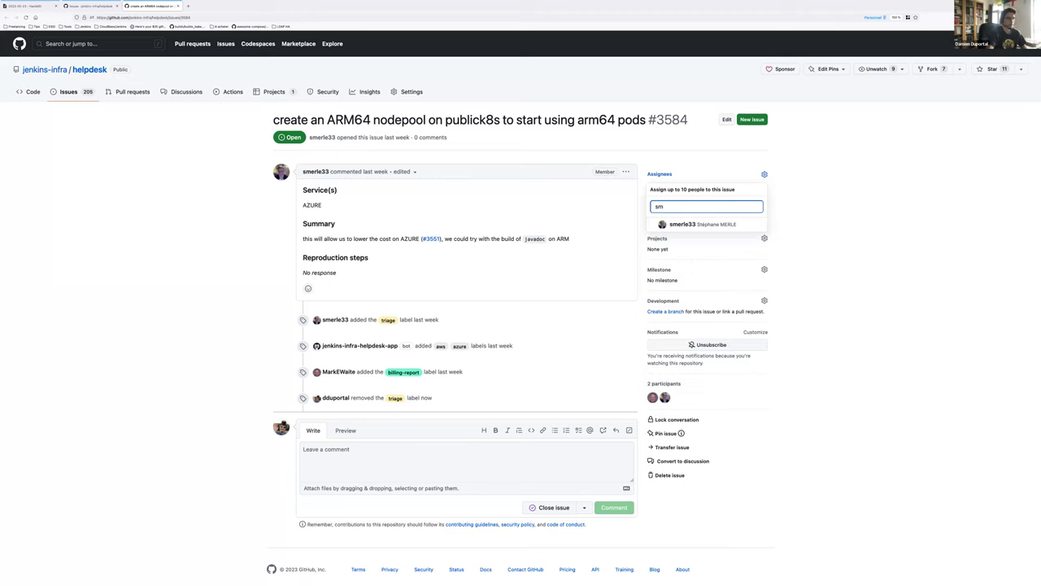
left_click(830, 257)
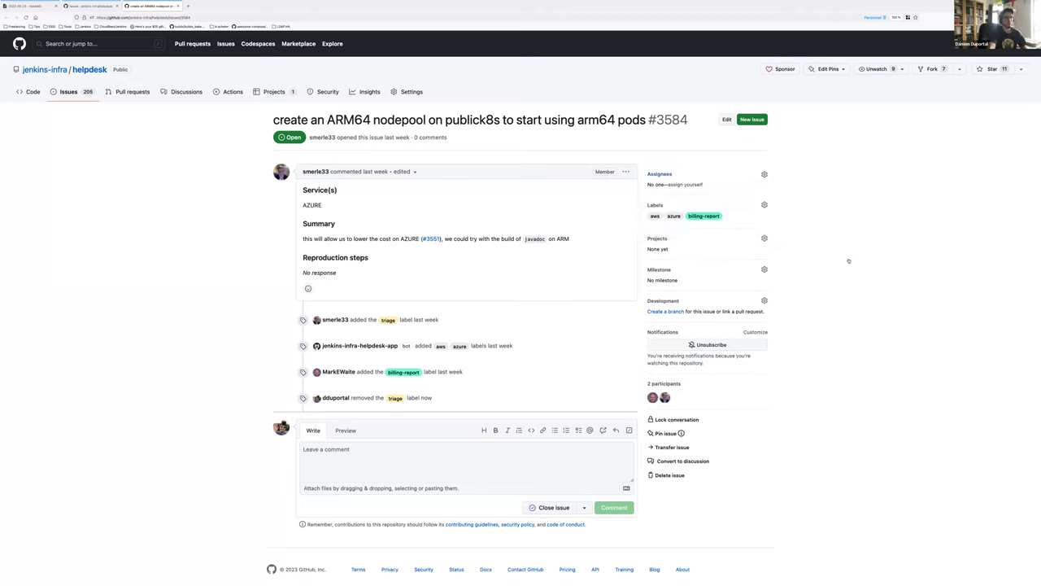
left_click(763, 269)
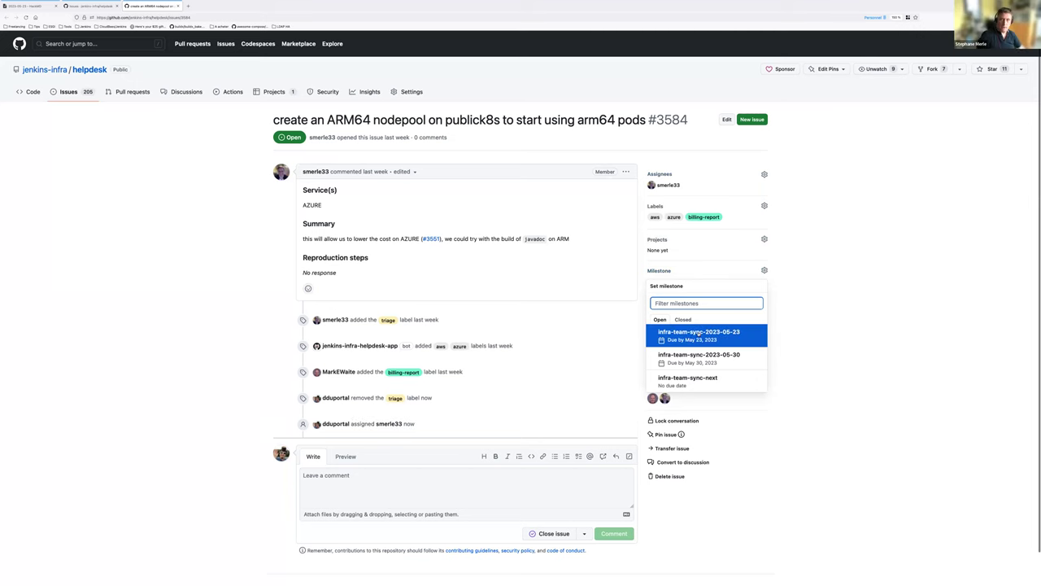
left_click(703, 356)
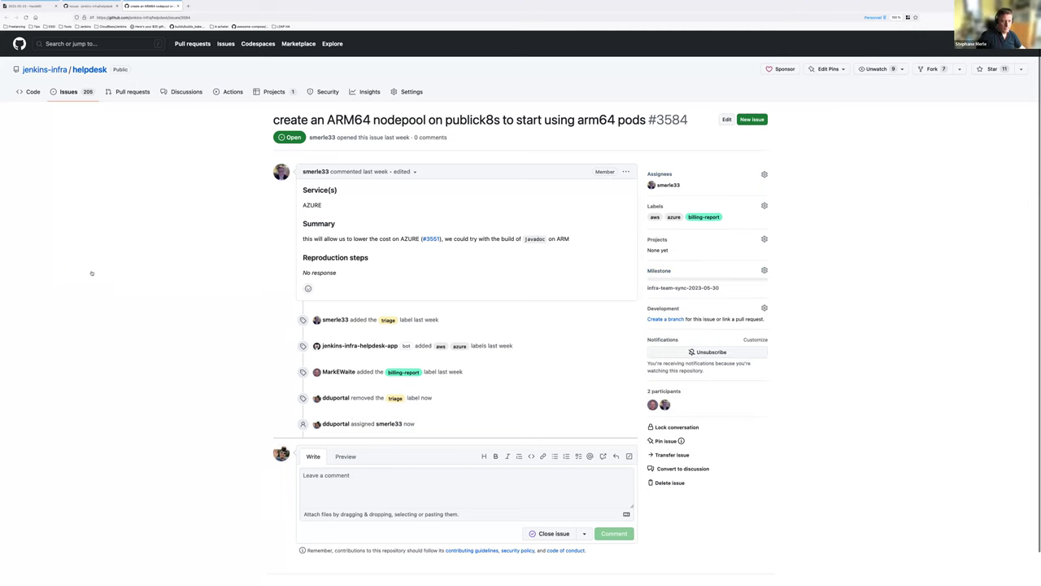
key("ctrl+w")
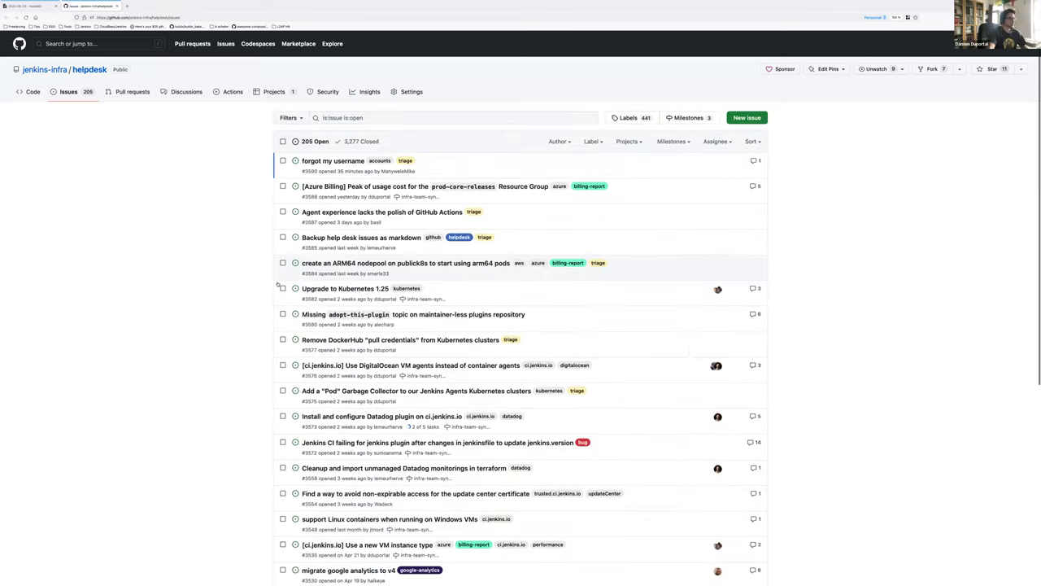
- Open the issue "Backup help desk issues as markdown" in a new tab
right_click(362, 239)
left_click(370, 242)
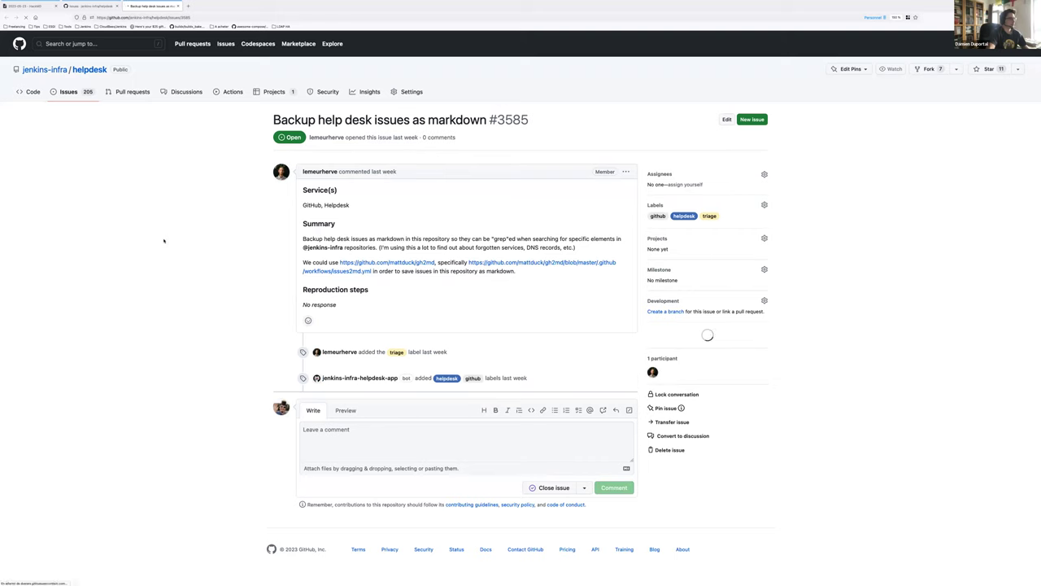